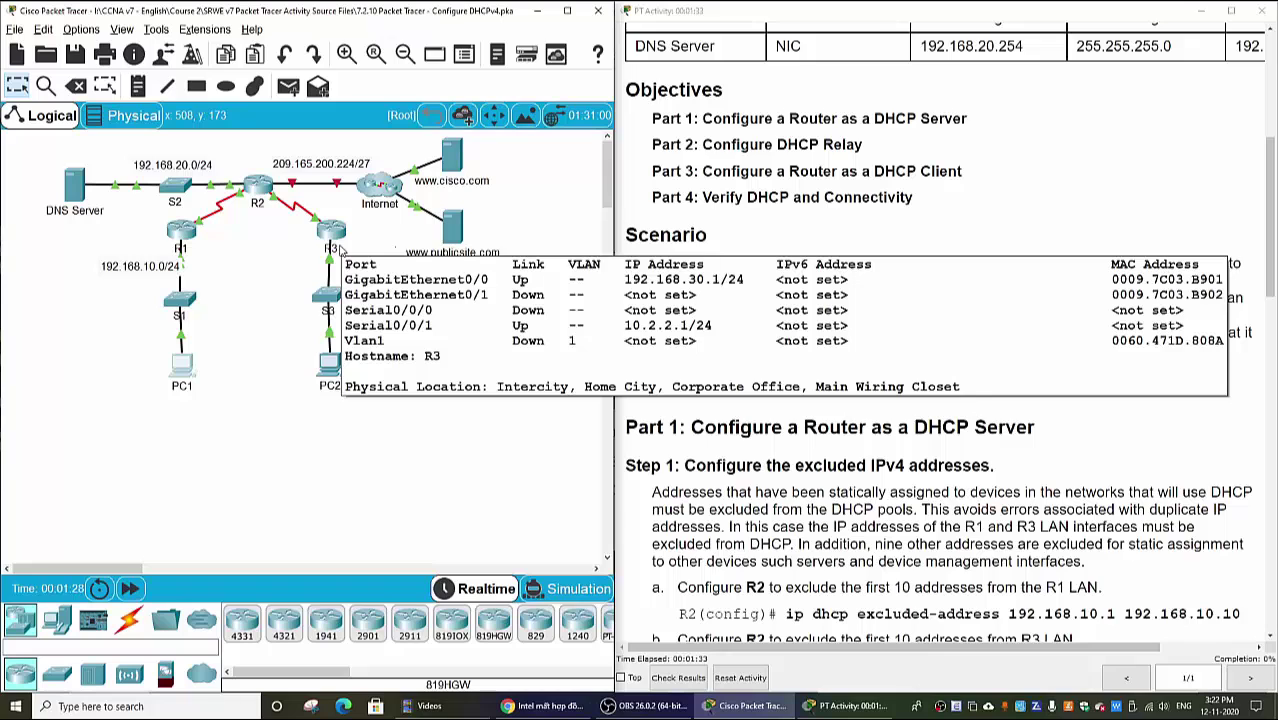
- Review the addressing table, objectives and Part 1 DHCP server instructions alongside R2, the R1 LAN and the R3 LAN in the topology
scroll(868, 247, up, 4)
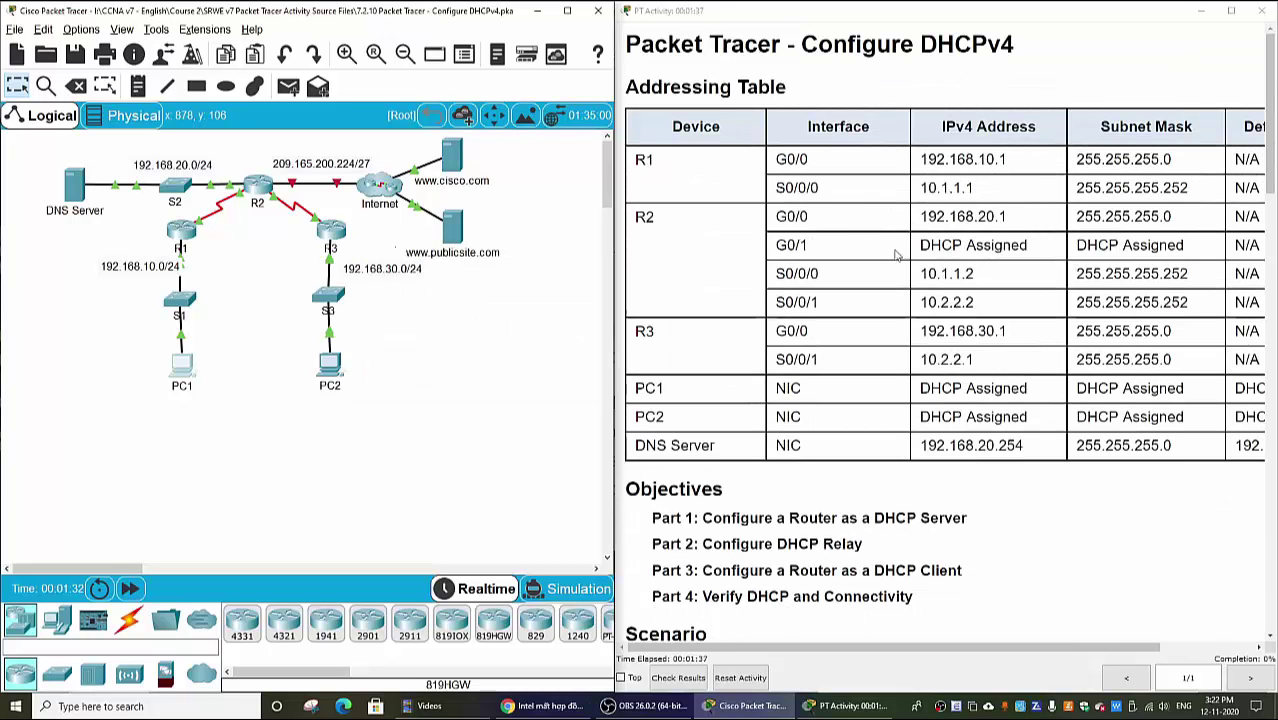
scroll(840, 318, down, 3)
scroll(840, 318, down, 1)
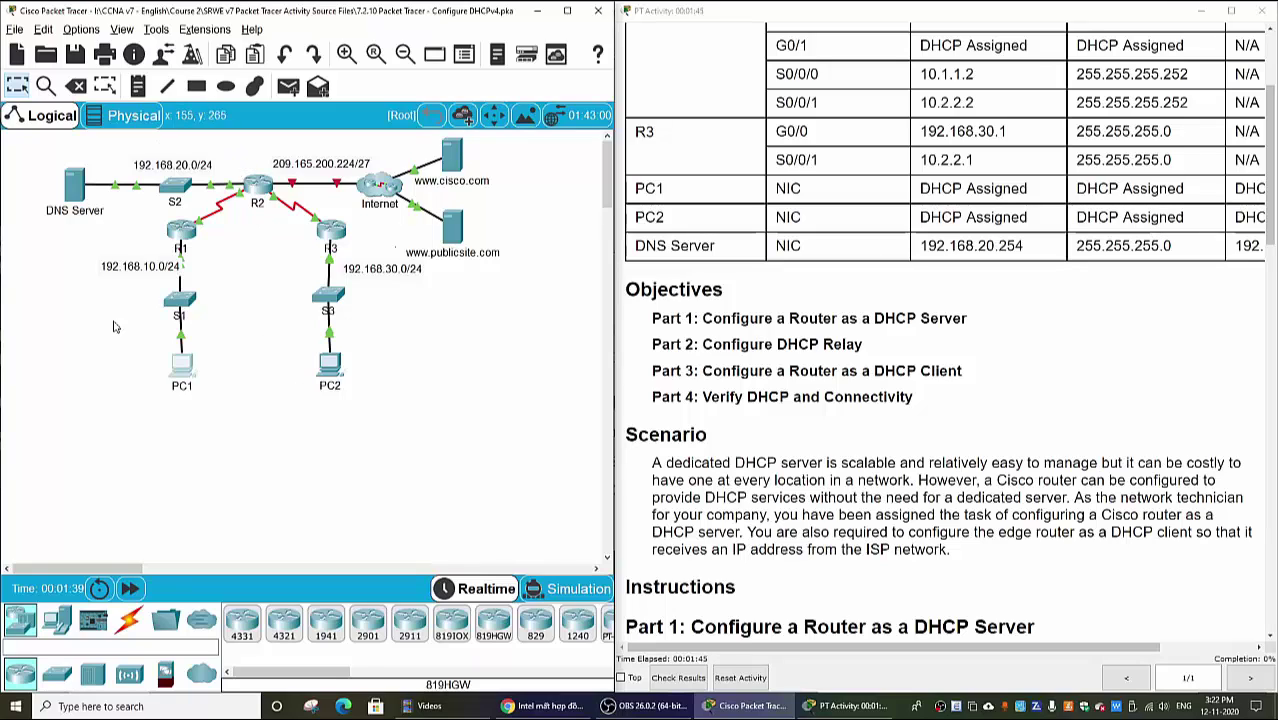
drag(246, 154, 272, 236)
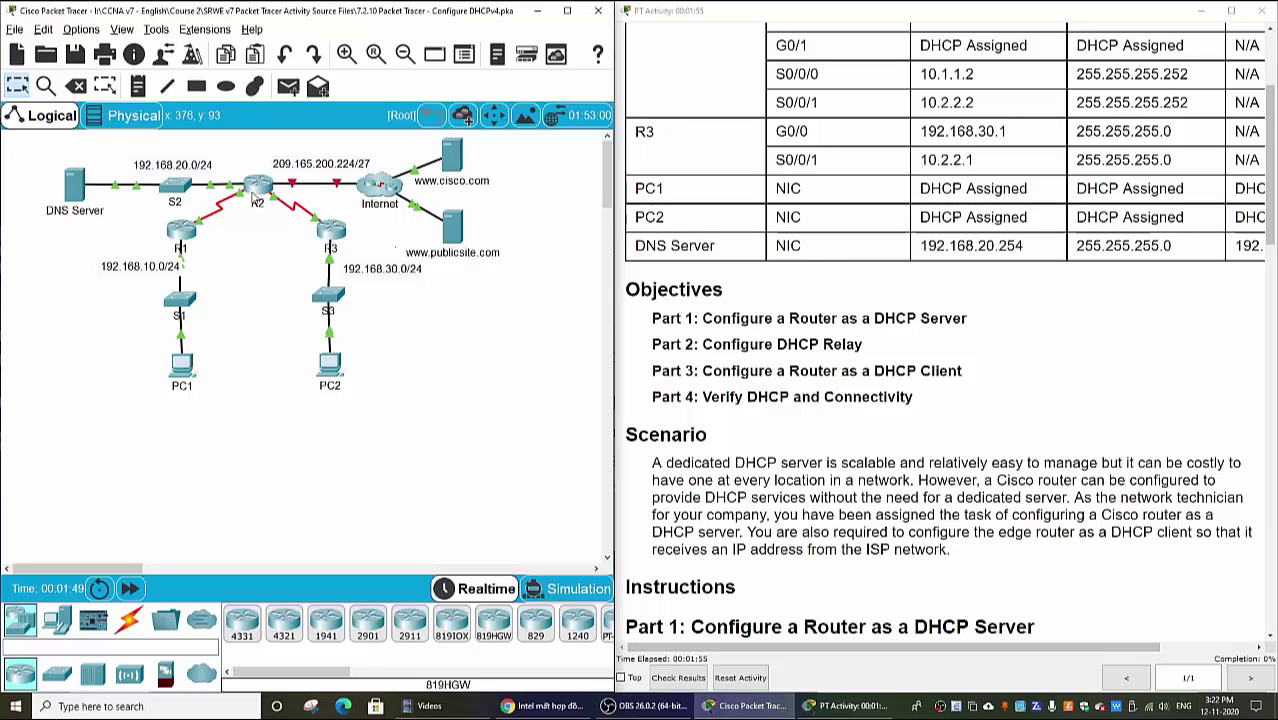
drag(137, 425, 391, 396)
drag(247, 152, 268, 232)
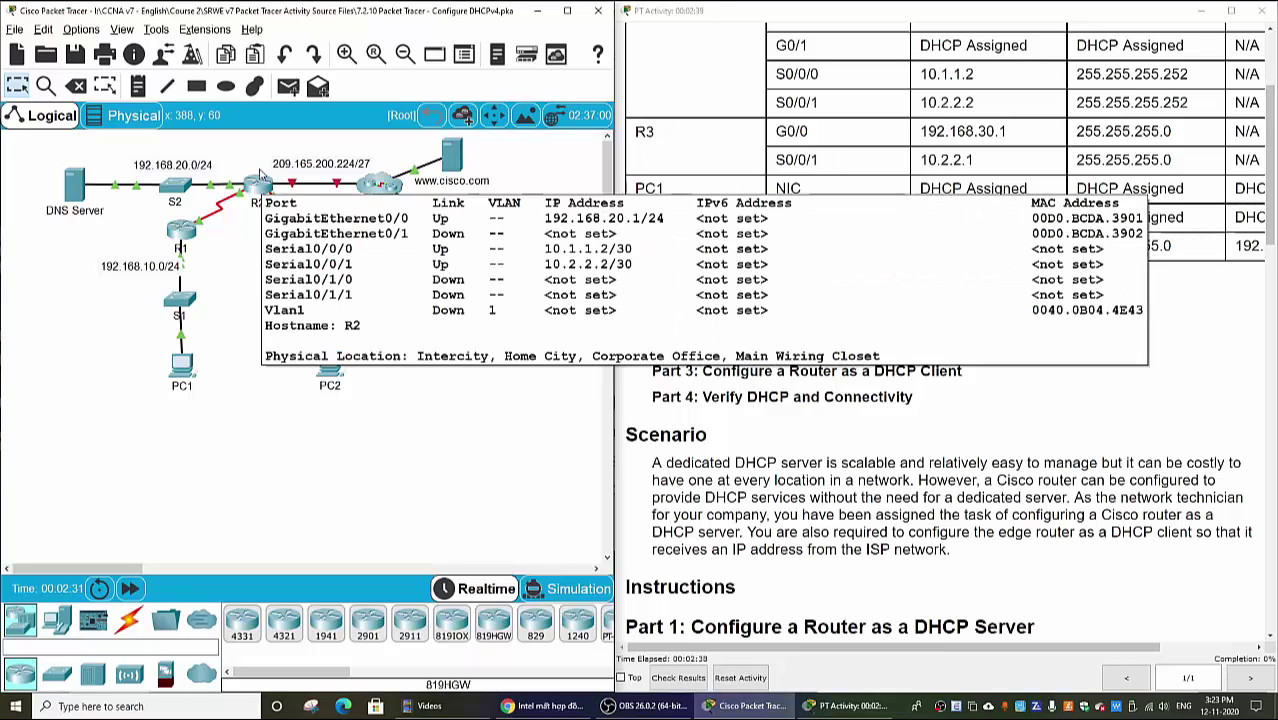
mouse_move(259, 180)
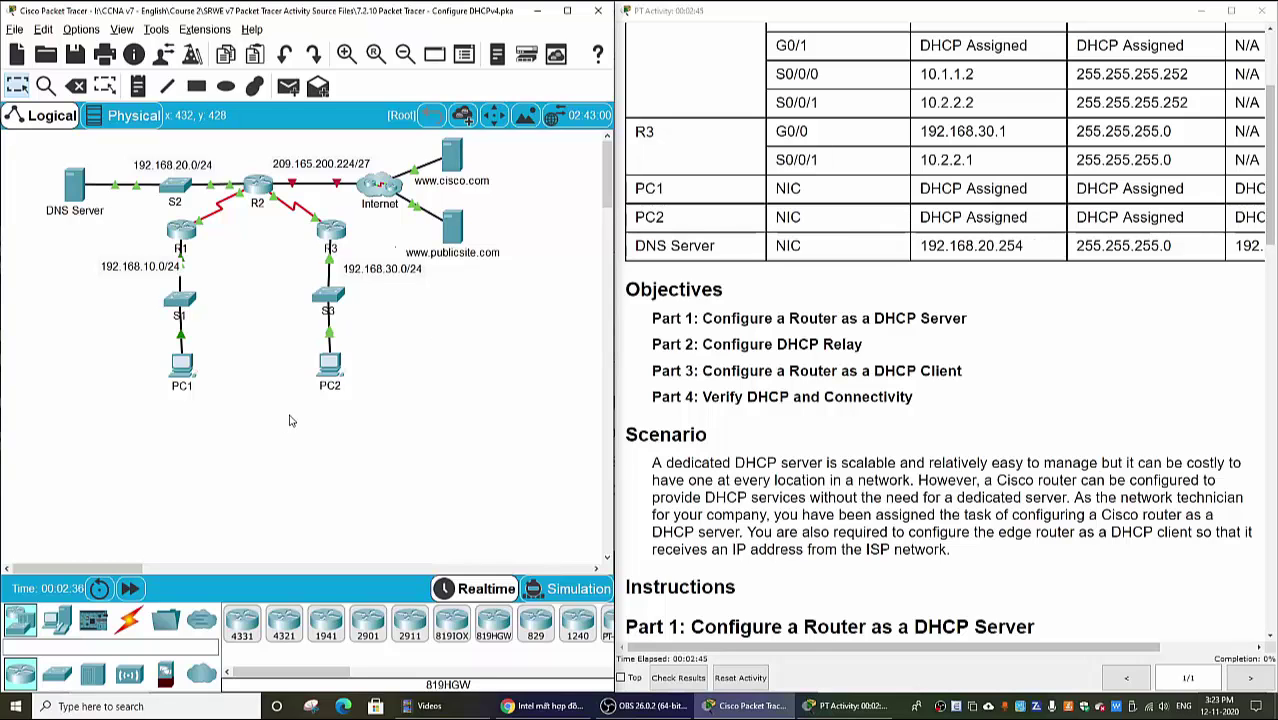
scroll(860, 495, down, 5)
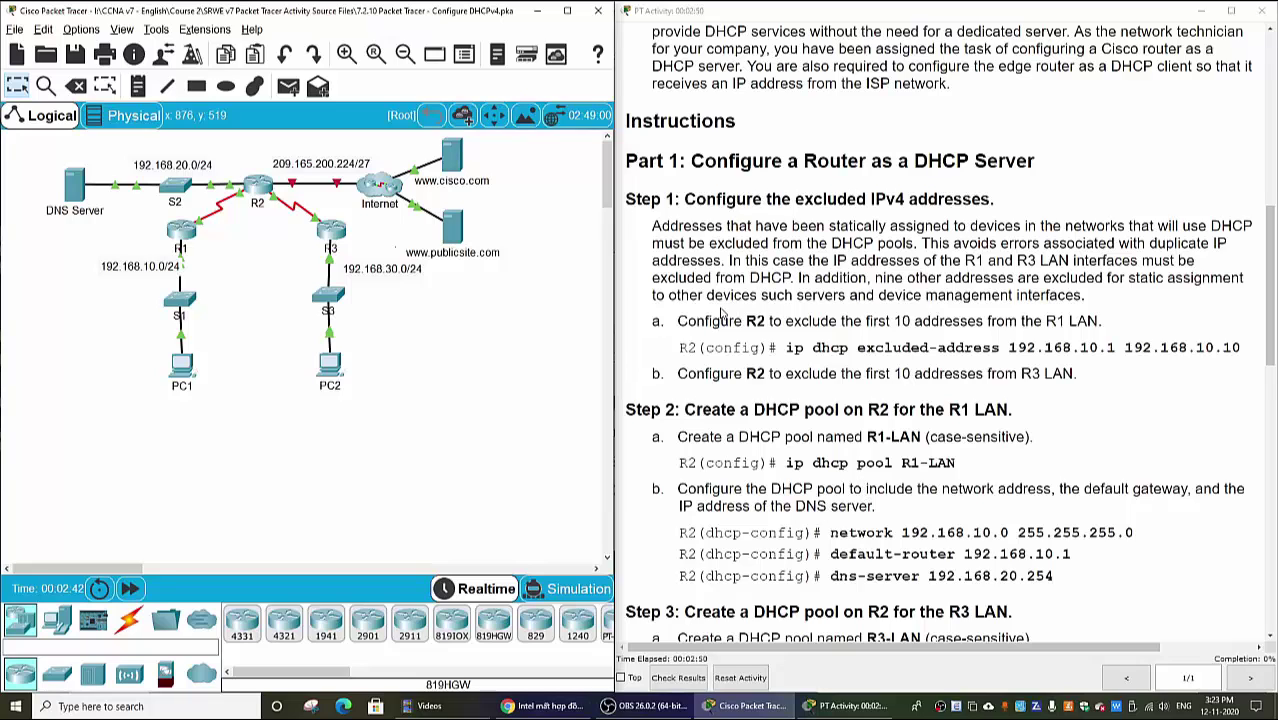
scroll(735, 295, down, 1)
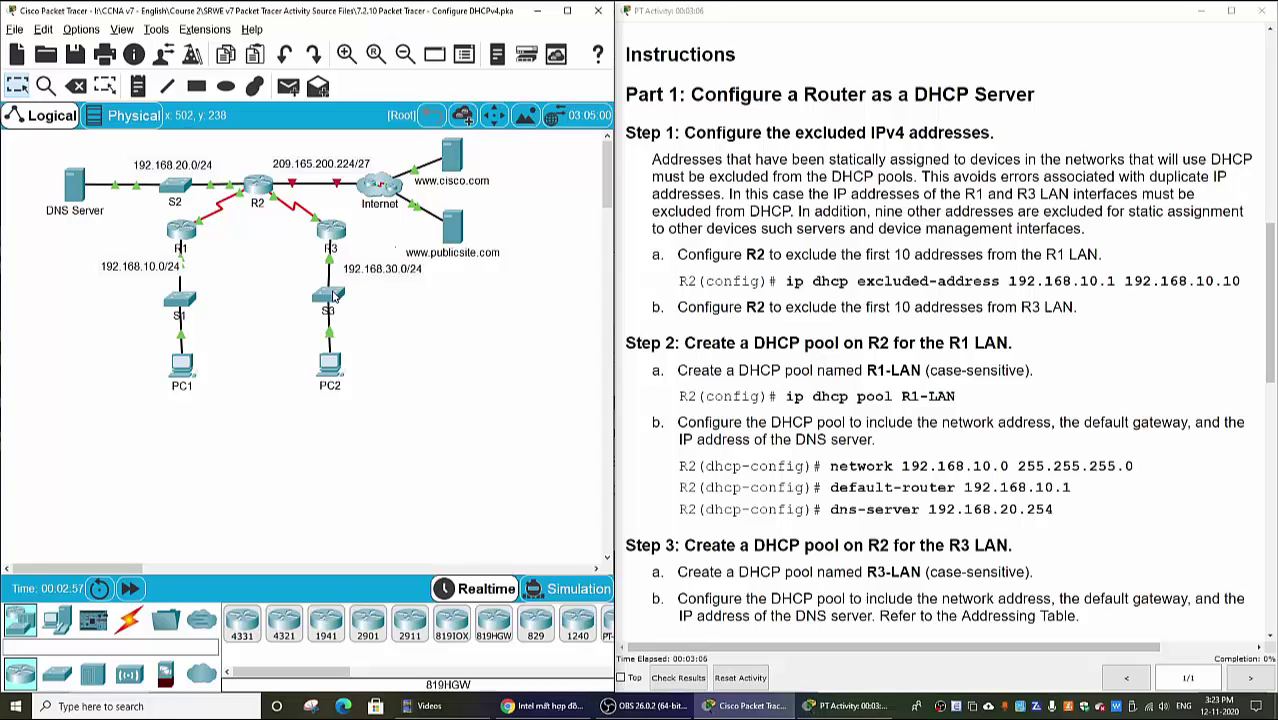
mouse_move(330, 300)
drag(184, 244, 355, 257)
click(242, 311)
drag(122, 240, 227, 382)
click(227, 382)
- Open router R2's command line and enter global configuration mode
click(258, 186)
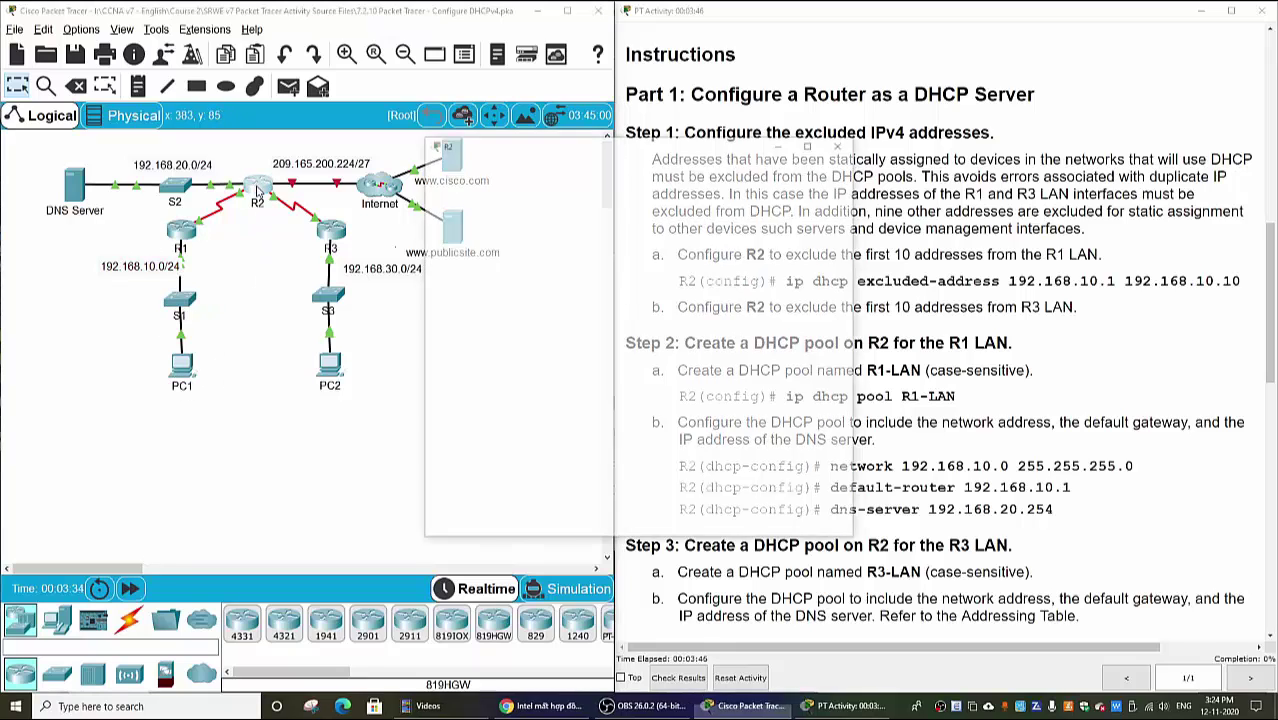
drag(709, 168, 394, 132)
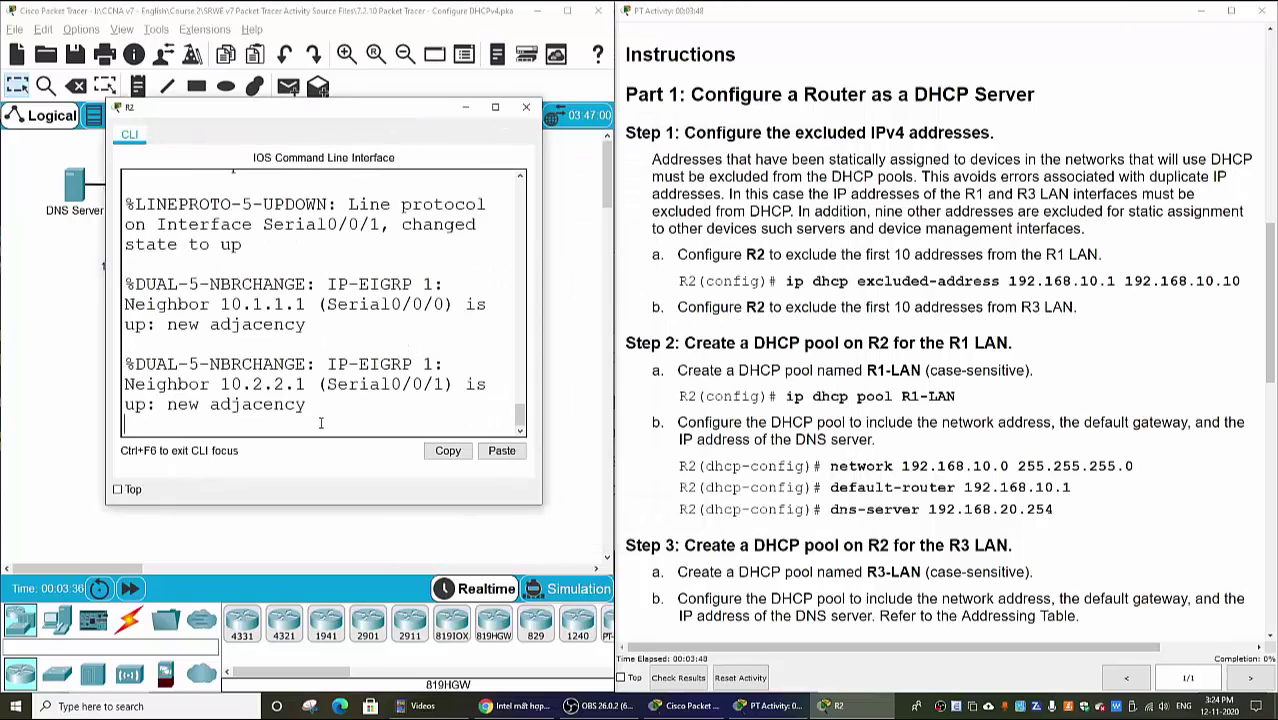
key(Return)
text(en)
key(Return)
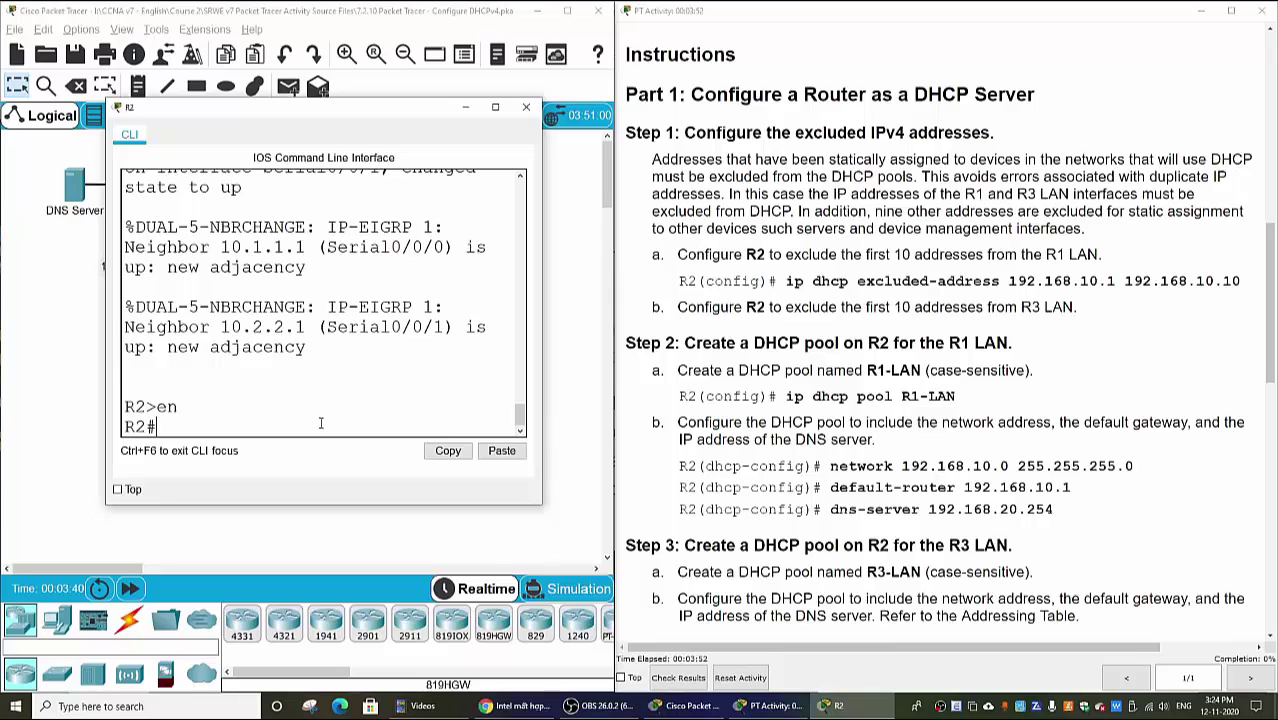
text(conf t)
key(Return)
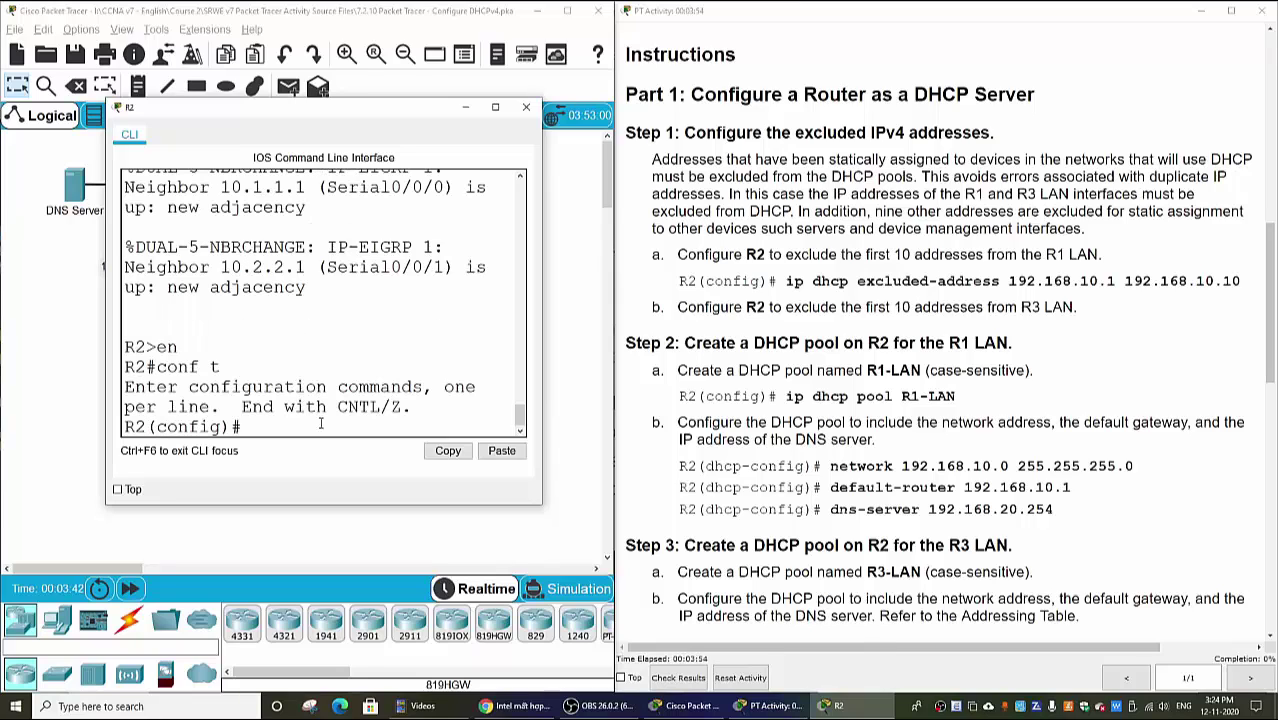
- Widen the R2 window and exclude addresses 192.168.10.1 through 192.168.10.10 from DHCP assignment
drag(106, 362, 27, 362)
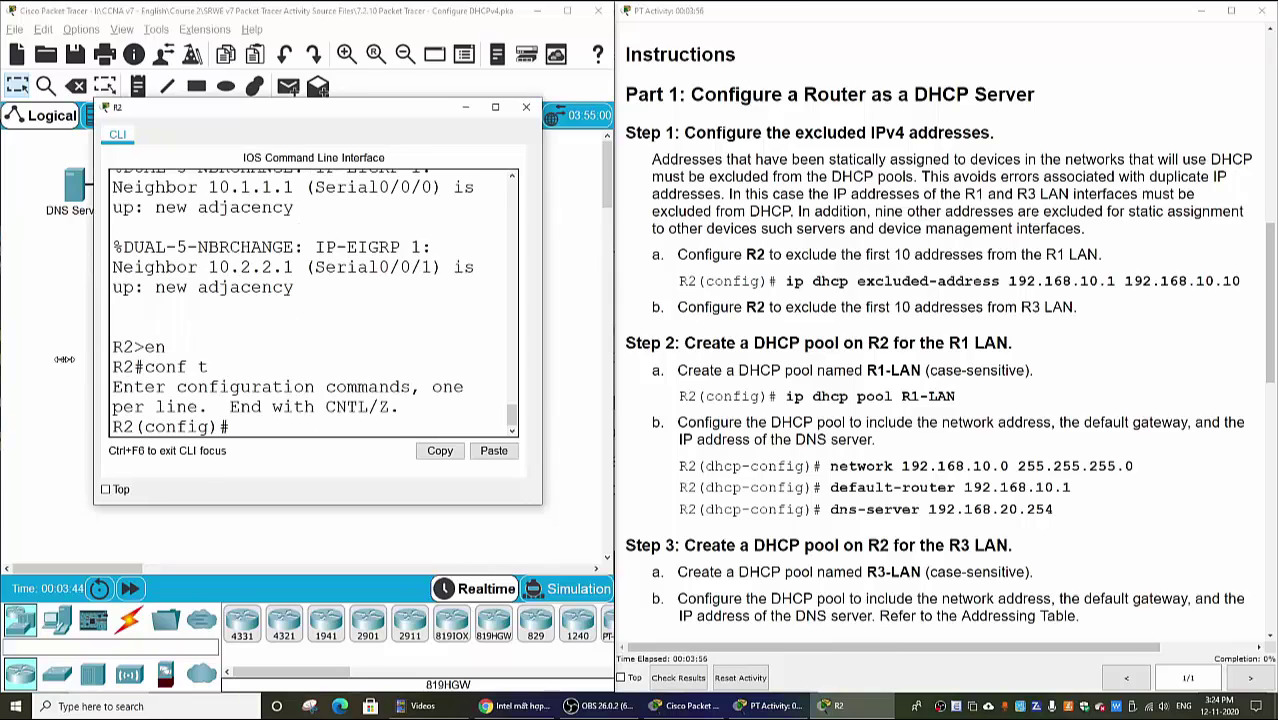
drag(541, 389, 591, 389)
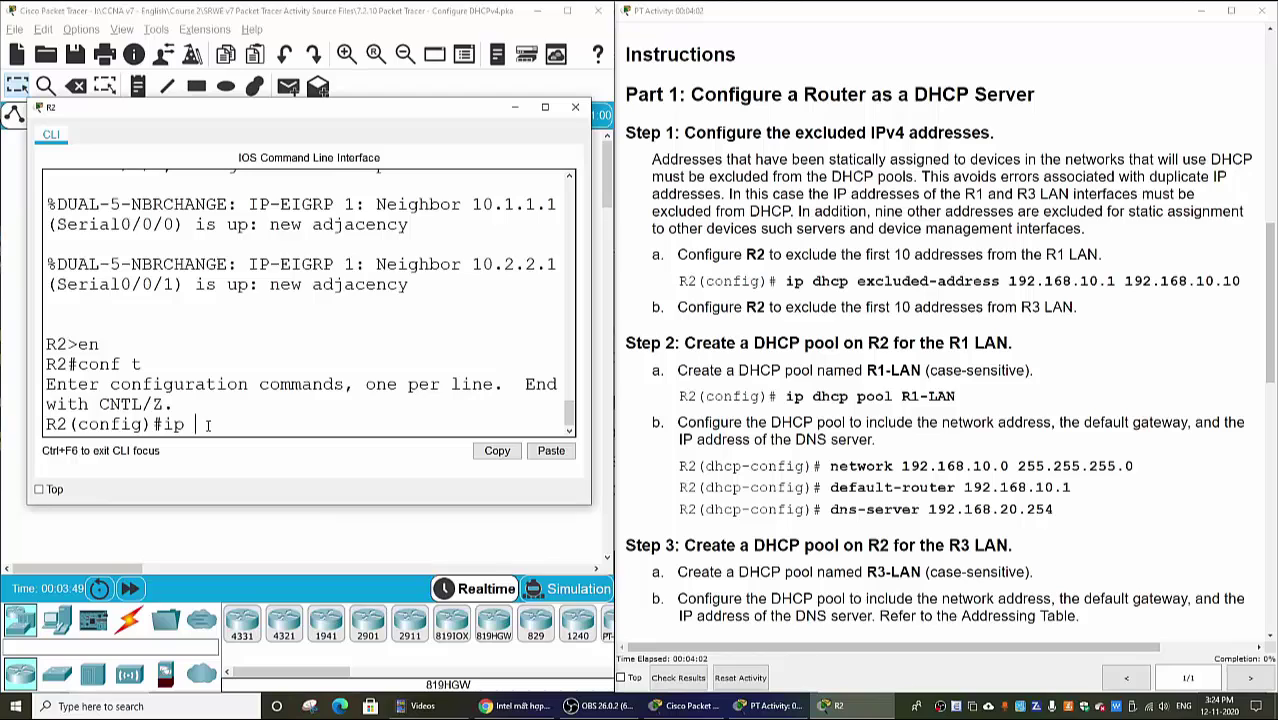
text(dhcp ex)
key(Tab)
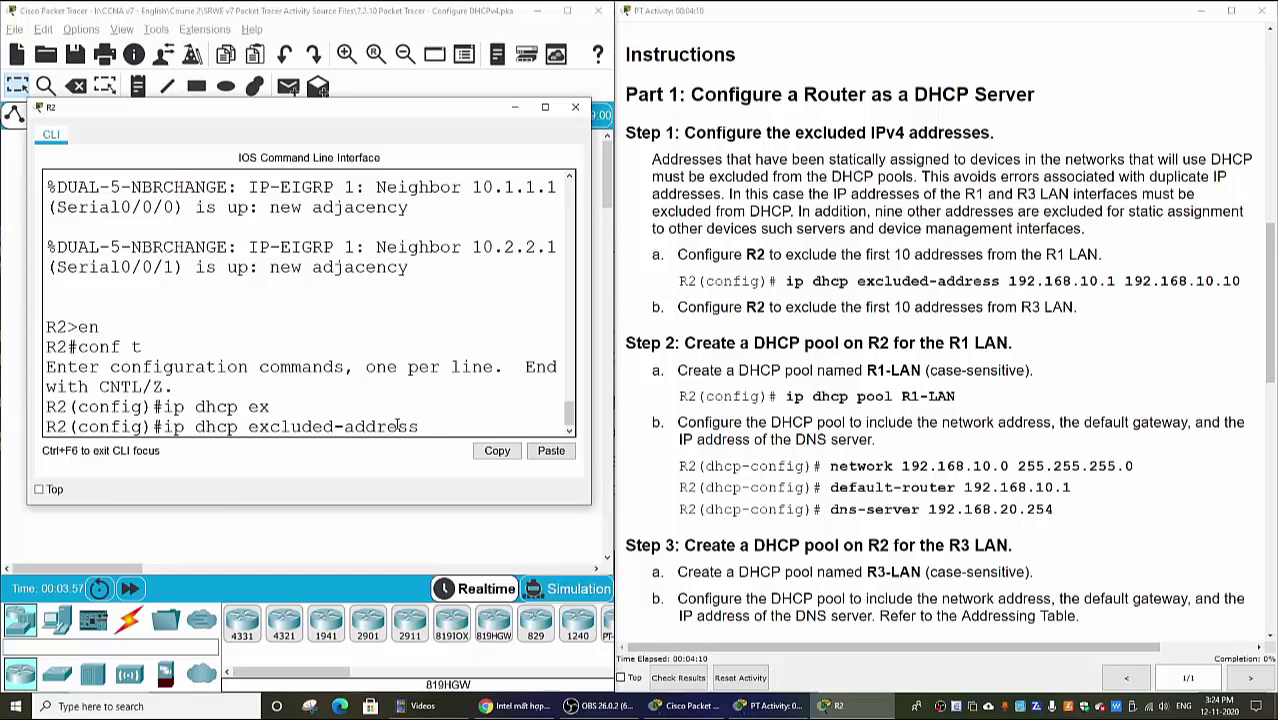
text(192.168.10.1 1)
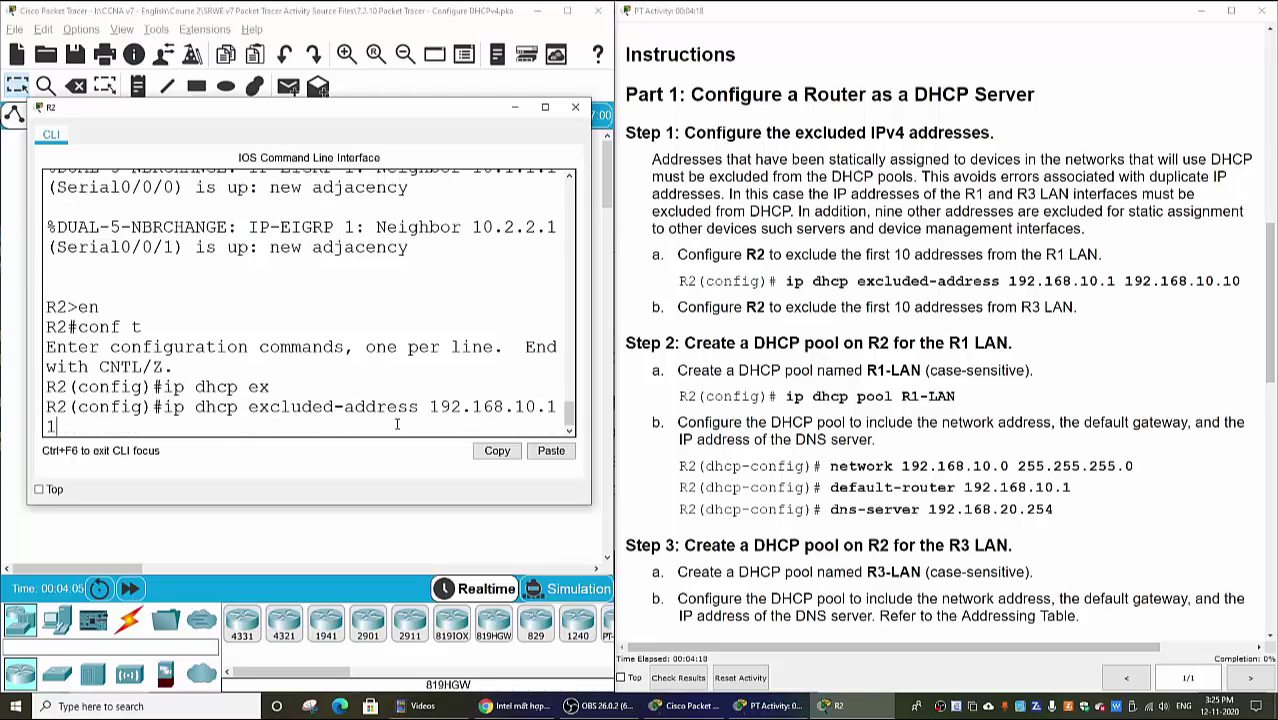
text(92.168.10.10)
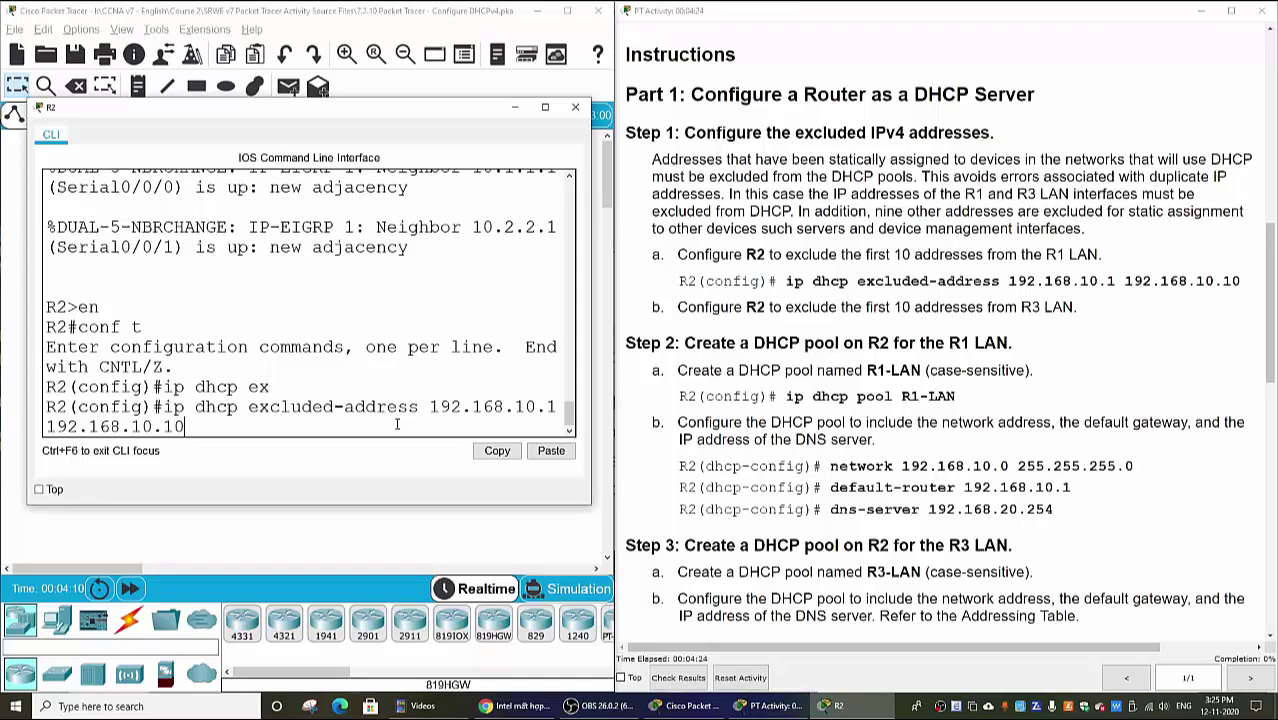
key(Return)
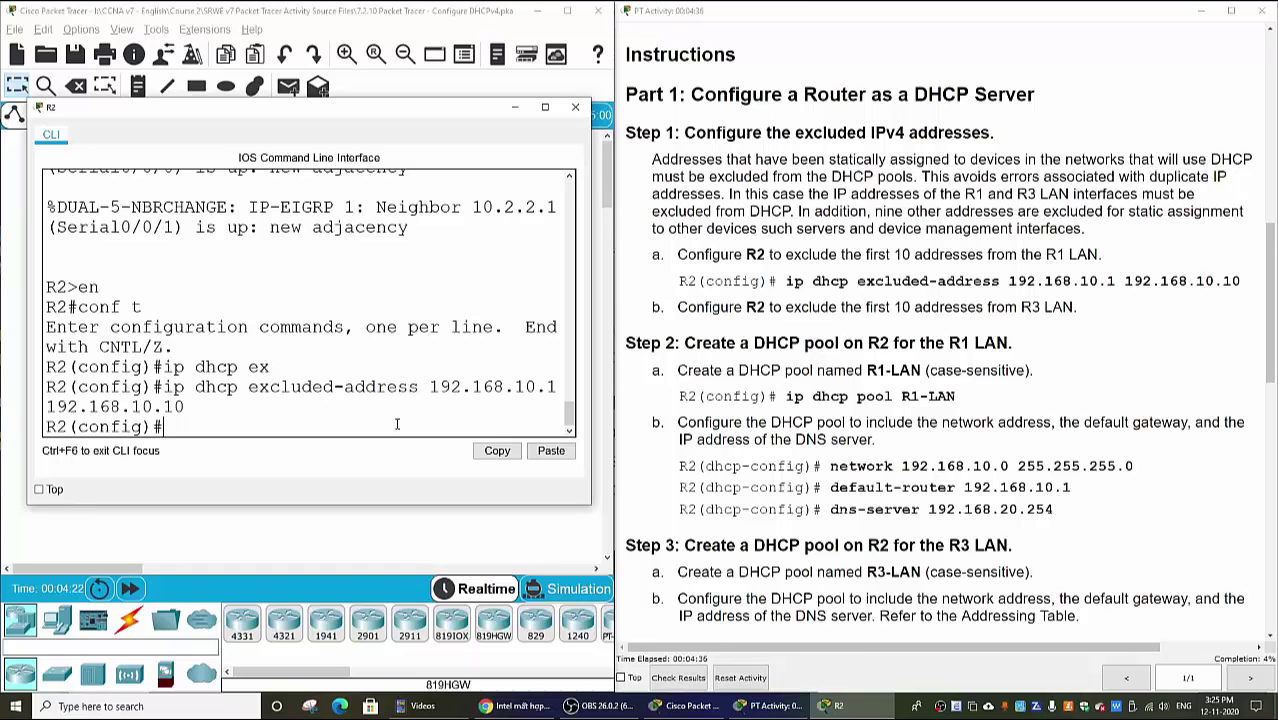
- Check the R3 LAN network in the topology and exclude addresses 192.168.30.1 through 192.168.30.10 from DHCP on R2
key(Up)
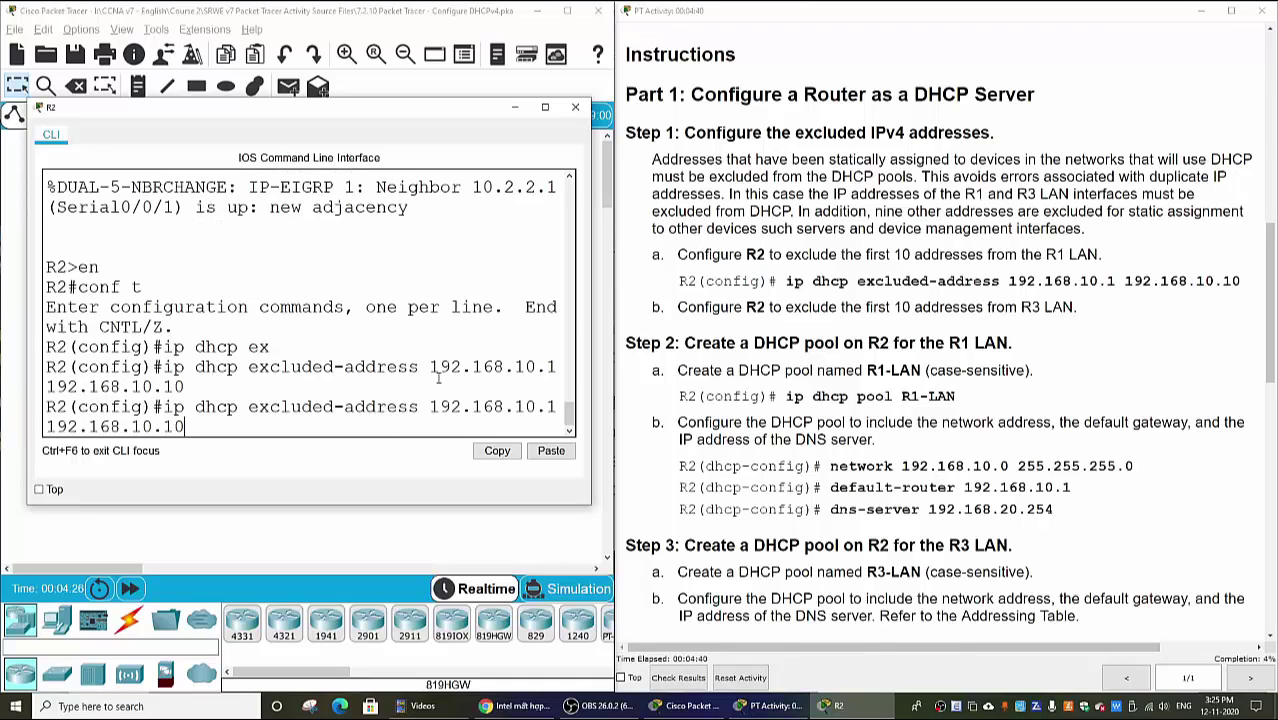
click(514, 107)
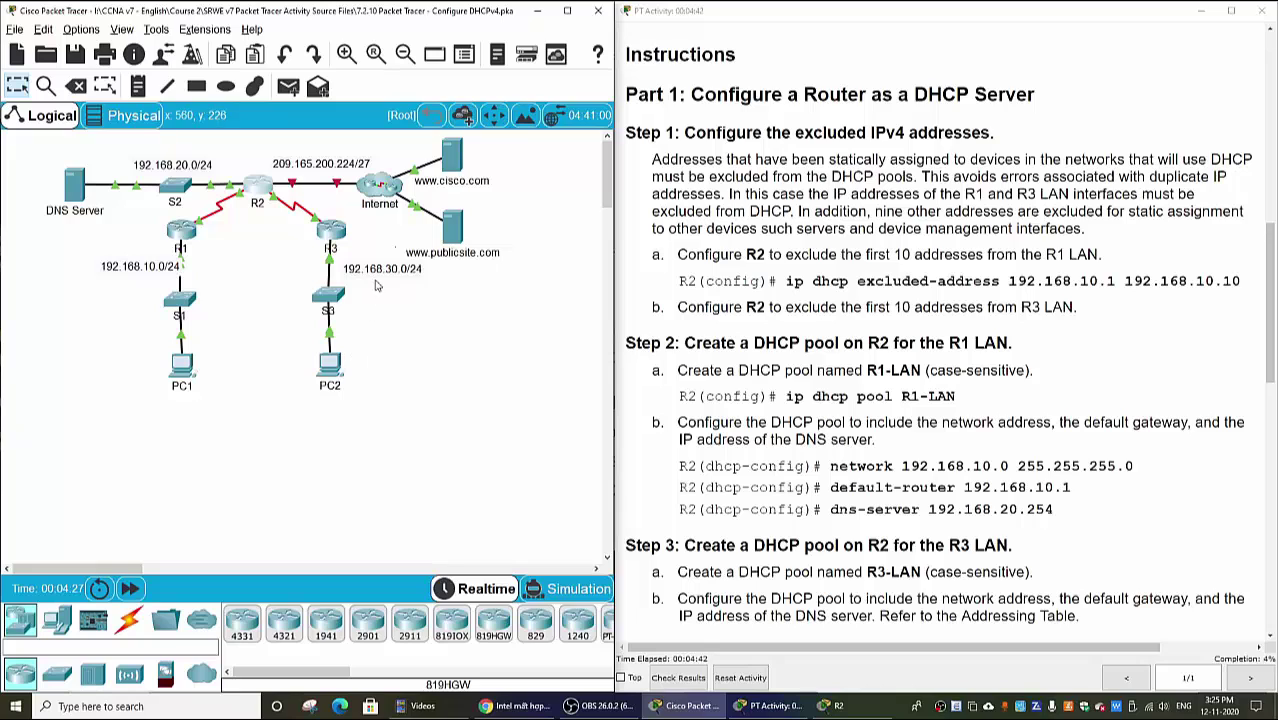
key(alt+Tab)
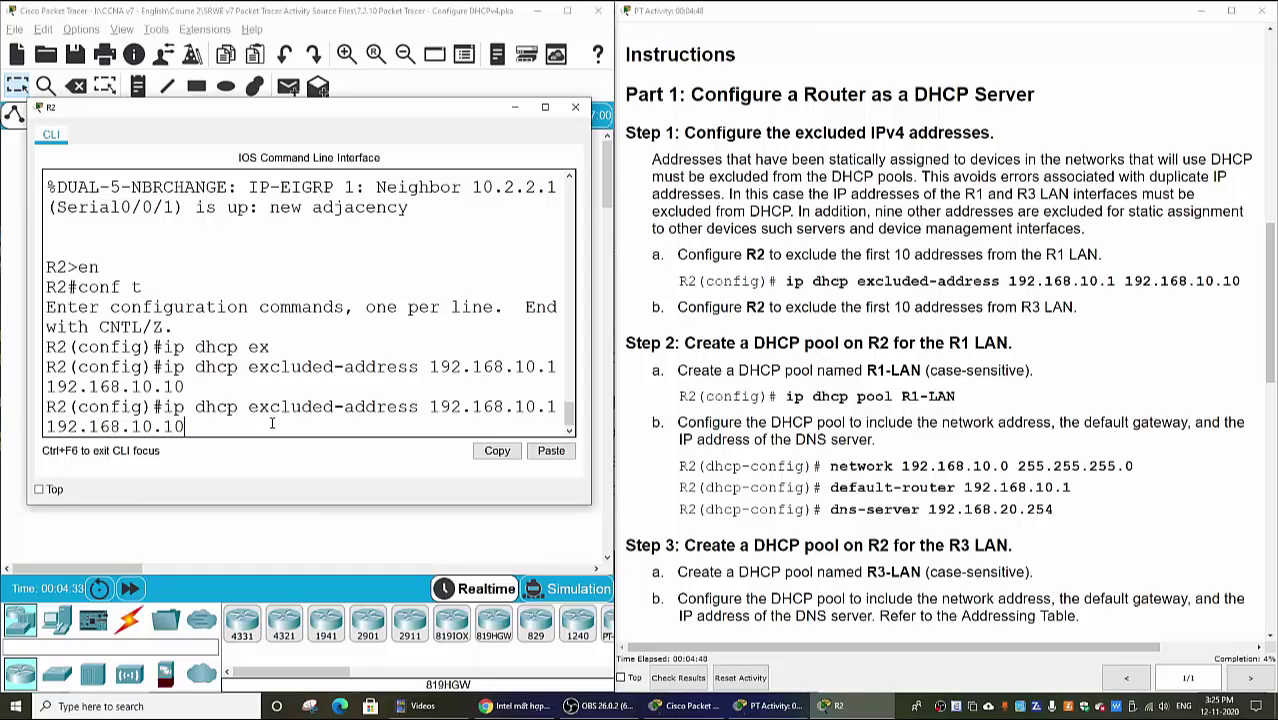
key(BackSpace)
text(3)
key(Right)
key(Right)
key(Right)
key(Delete)
text(3)
key(Return)
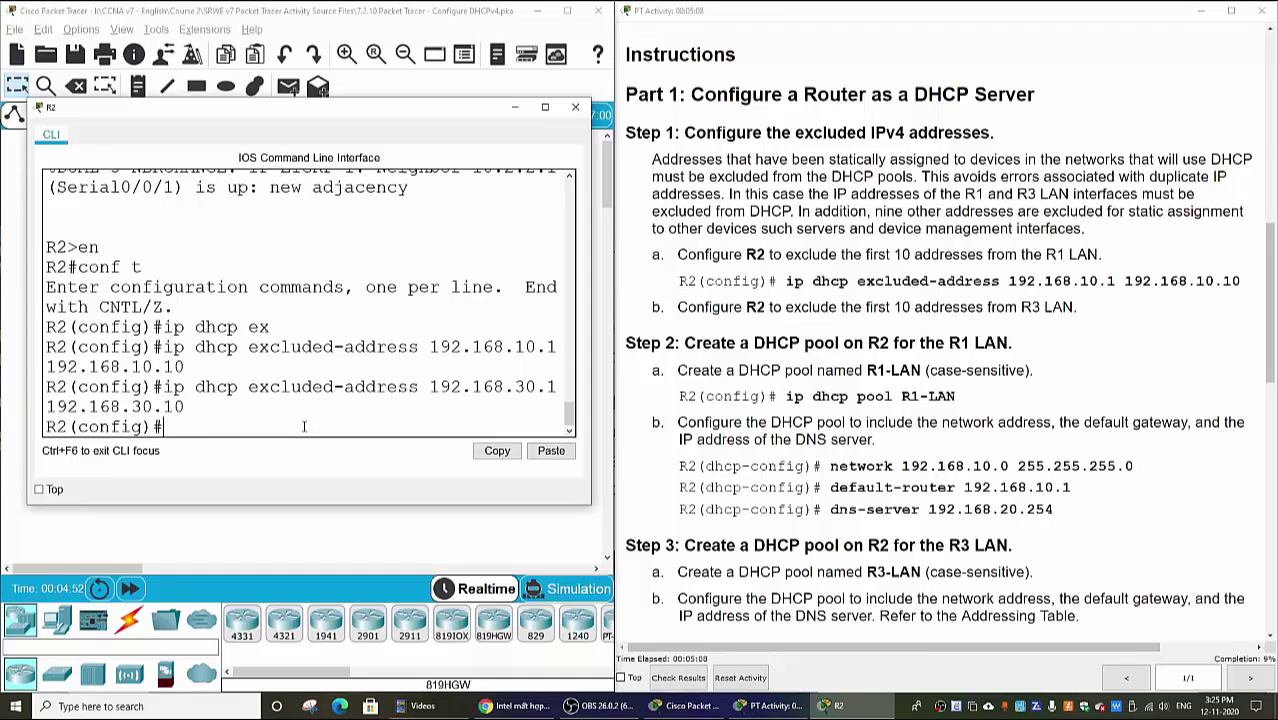
- Create the DHCP pool R1-LAN on R2 with network 192.168.10.0 and mask 255.255.255.0
text(ip dhcp pool )
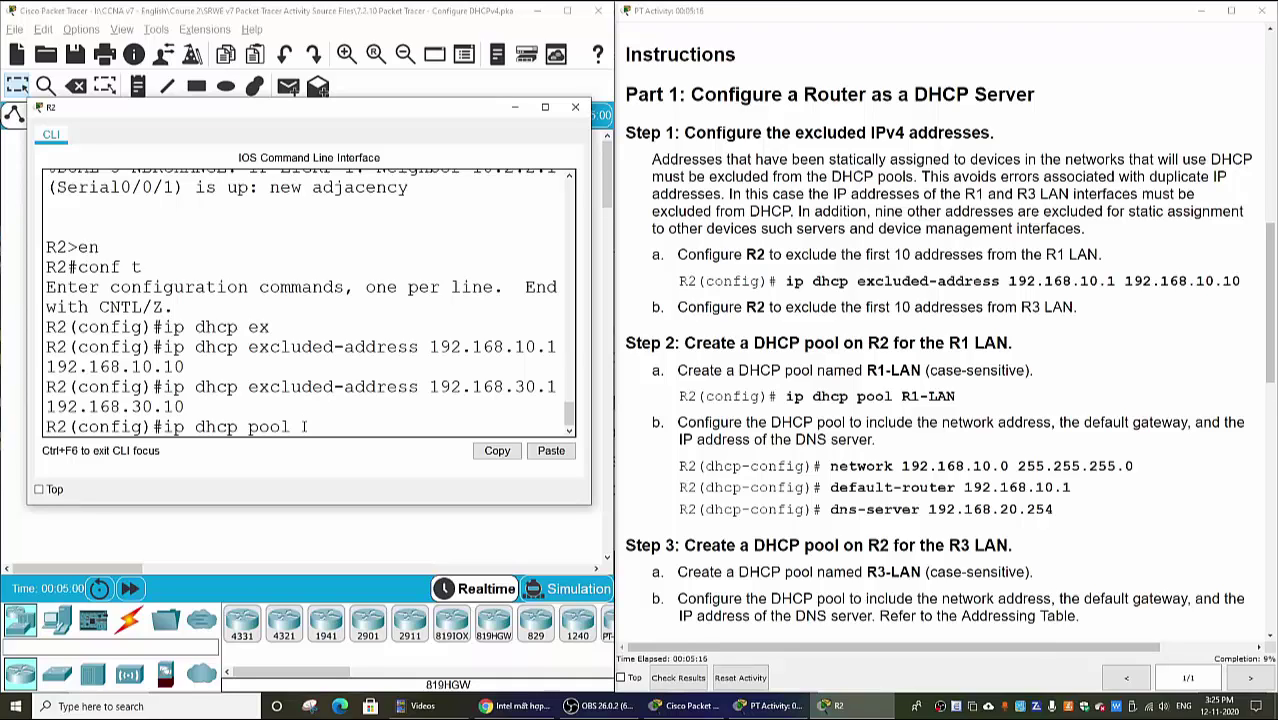
text(R1-LAN)
key(Return)
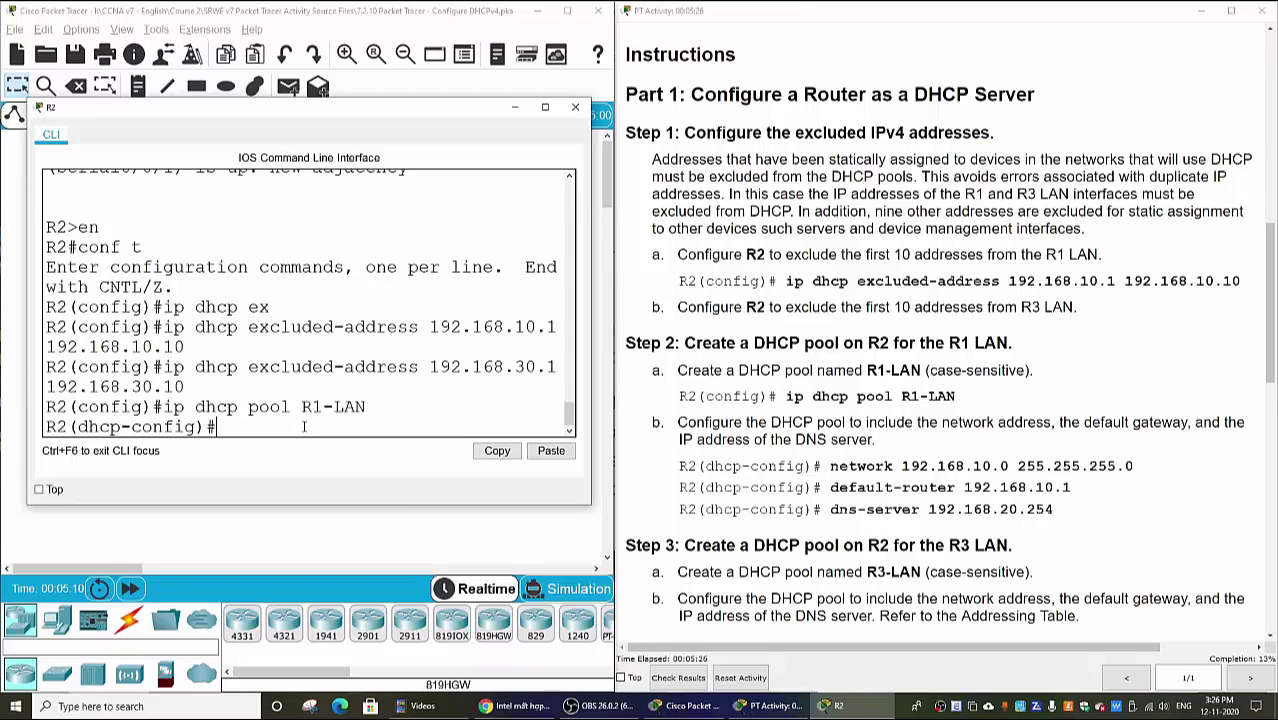
text(network 192.)
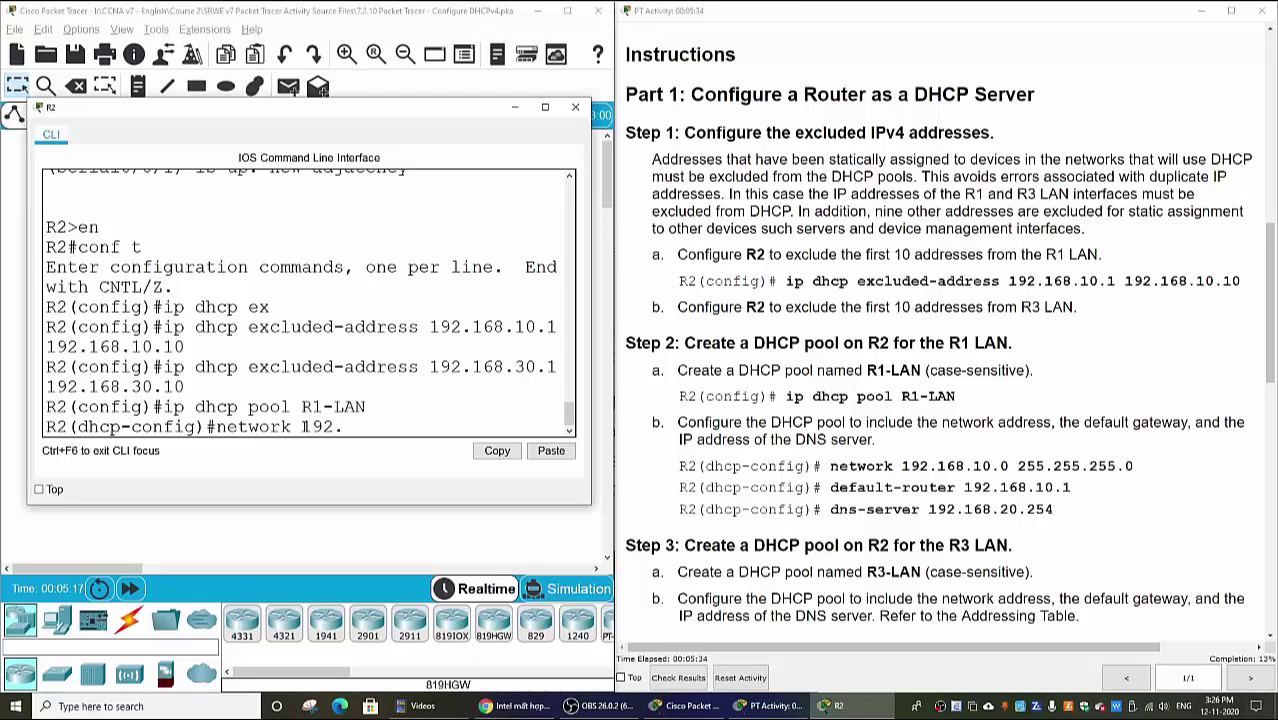
text(168.10.0)
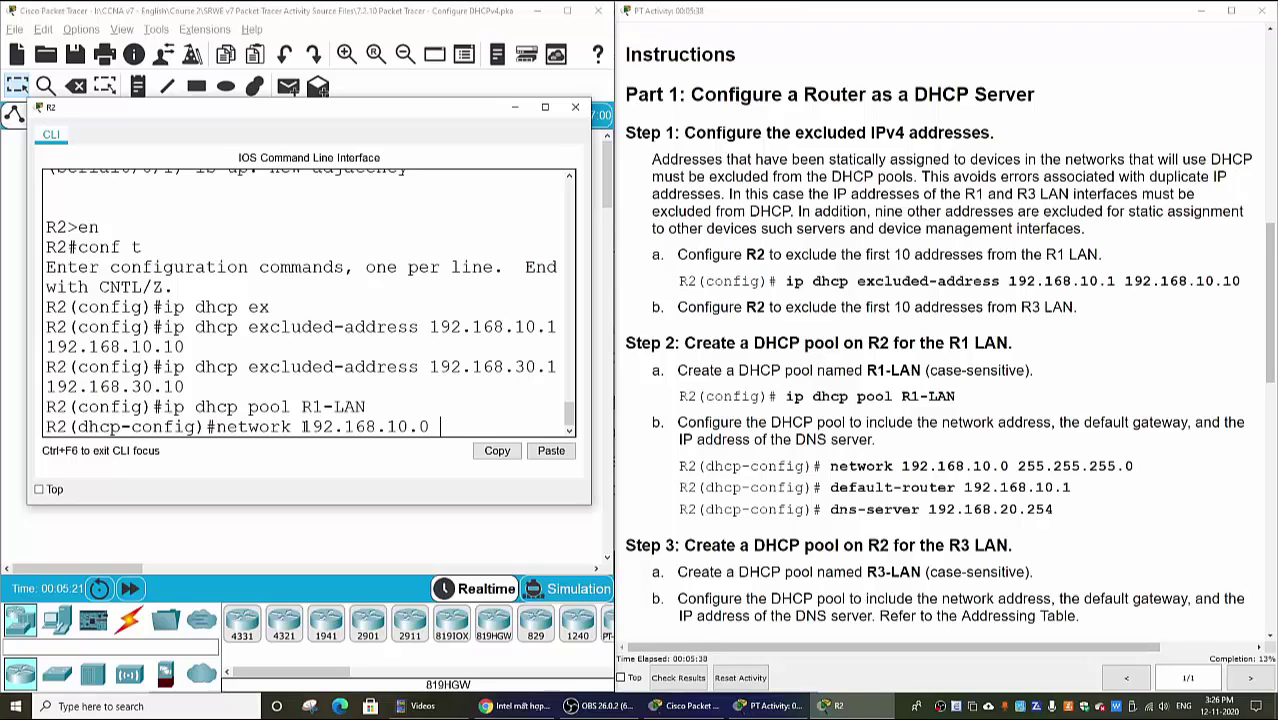
text( 255.255.255.0)
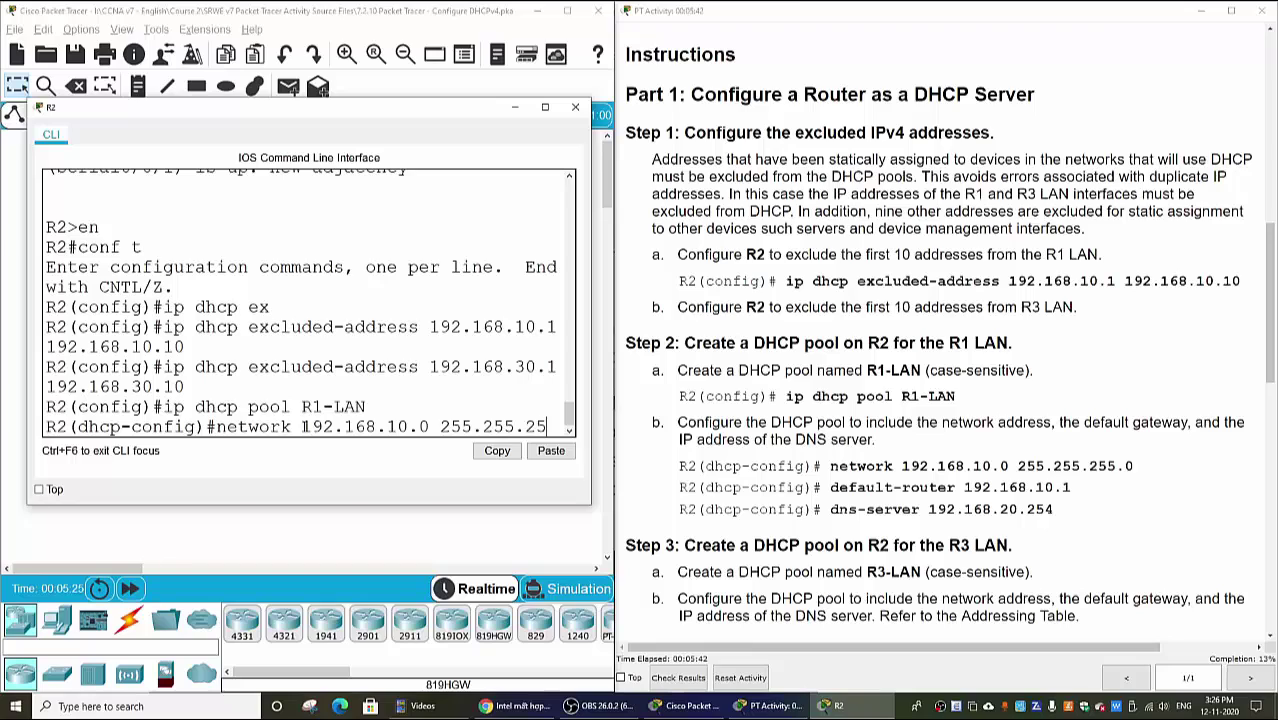
key(Return)
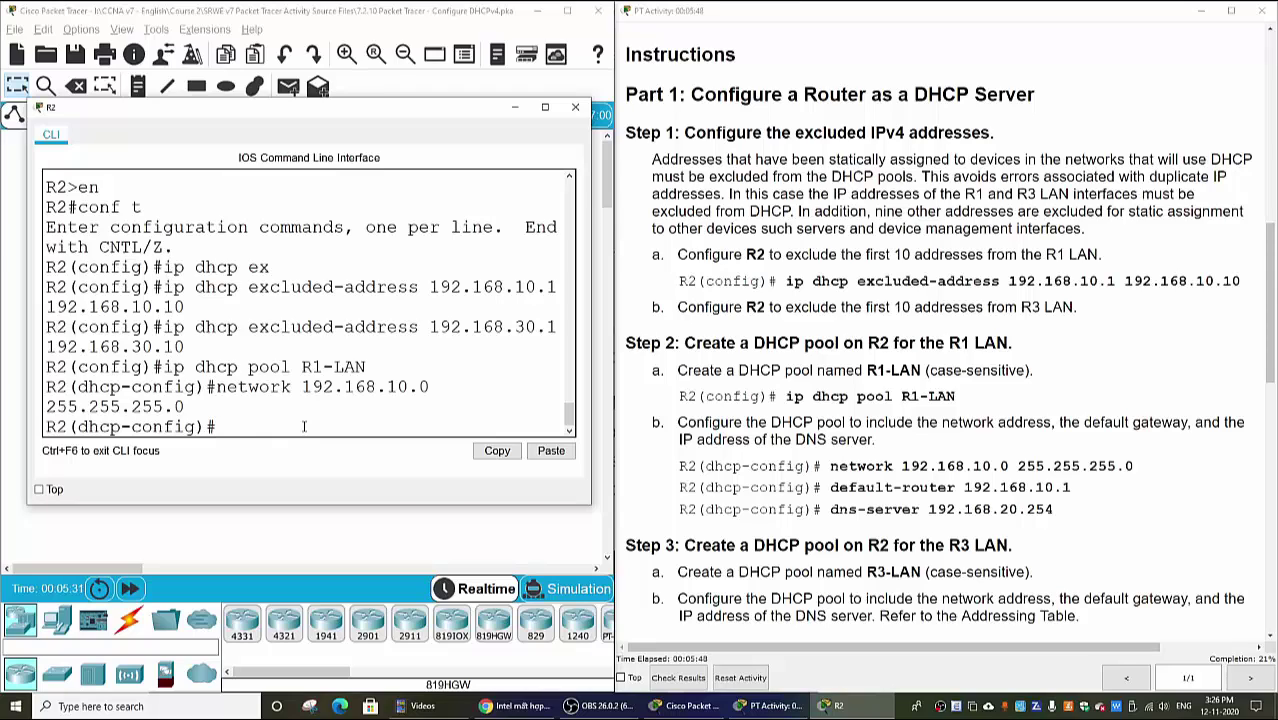
- Set the R1-LAN pool's default router to 192.168.10.1 and its DNS server to 192.168.20.254
text(def)
key(Tab)
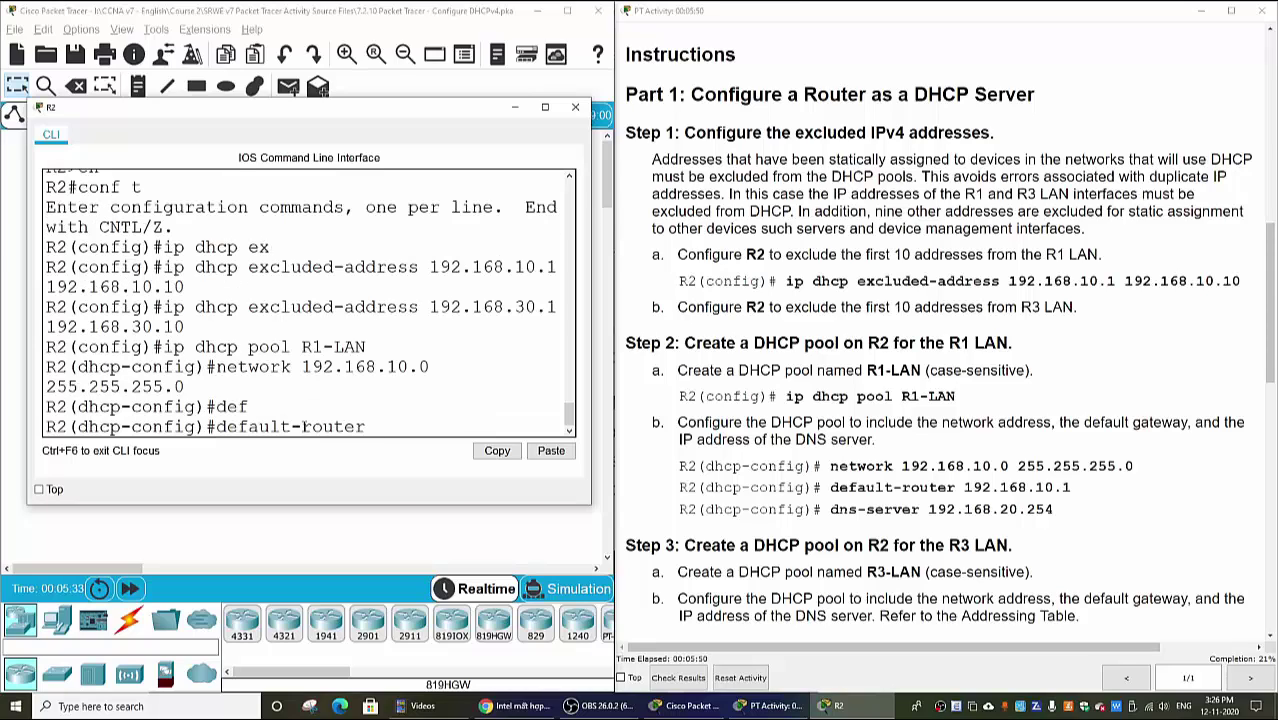
text(192.168.10.1)
key(Return)
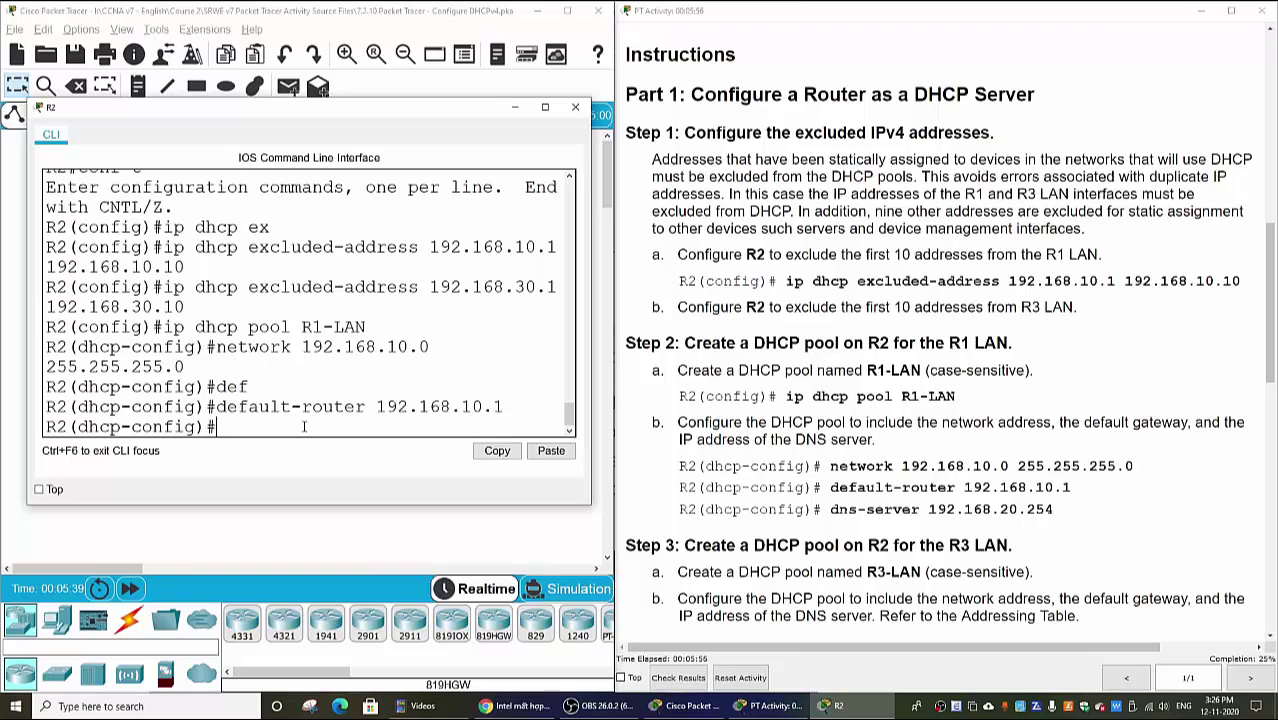
text(dns)
key(Tab)
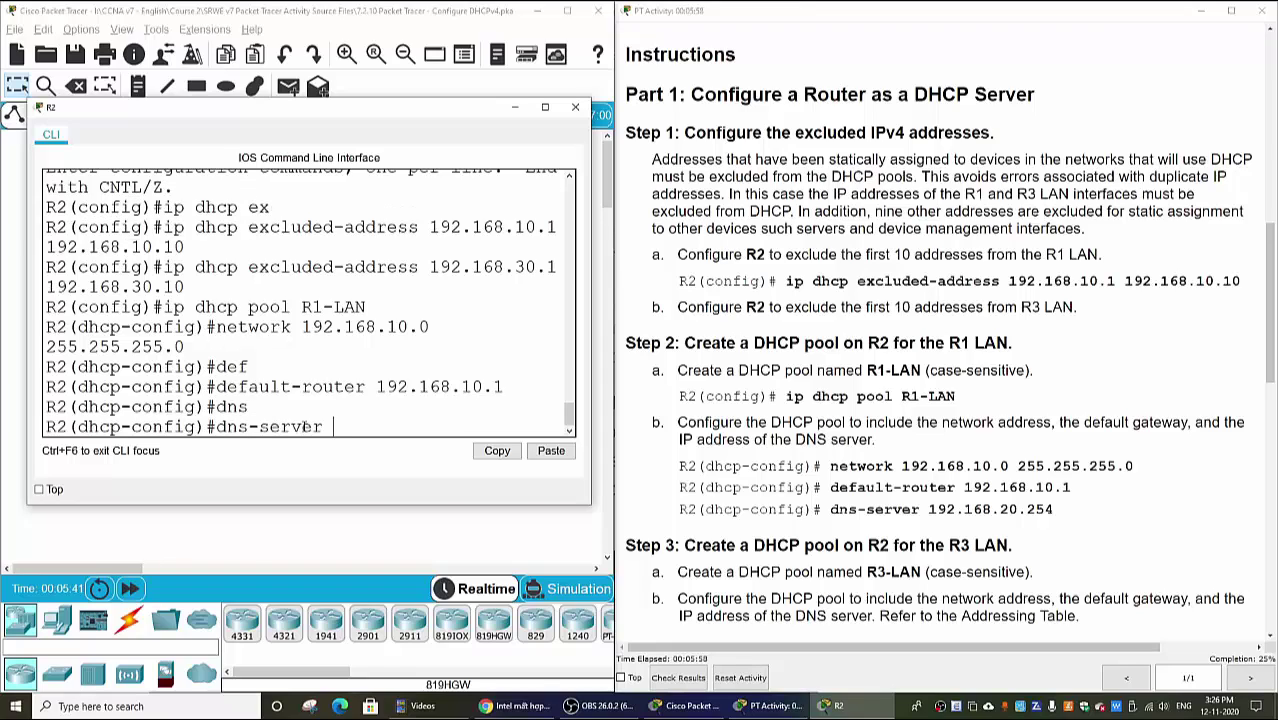
text(192.168.20.)
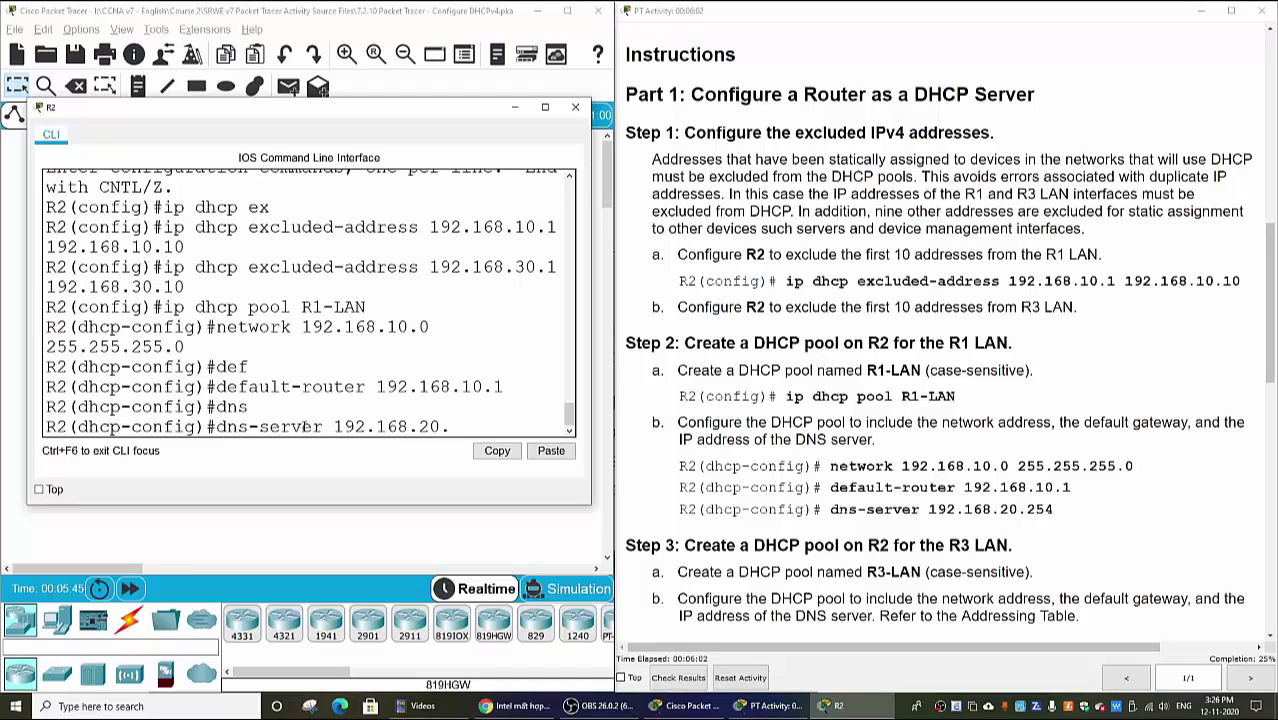
text(254)
key(Return)
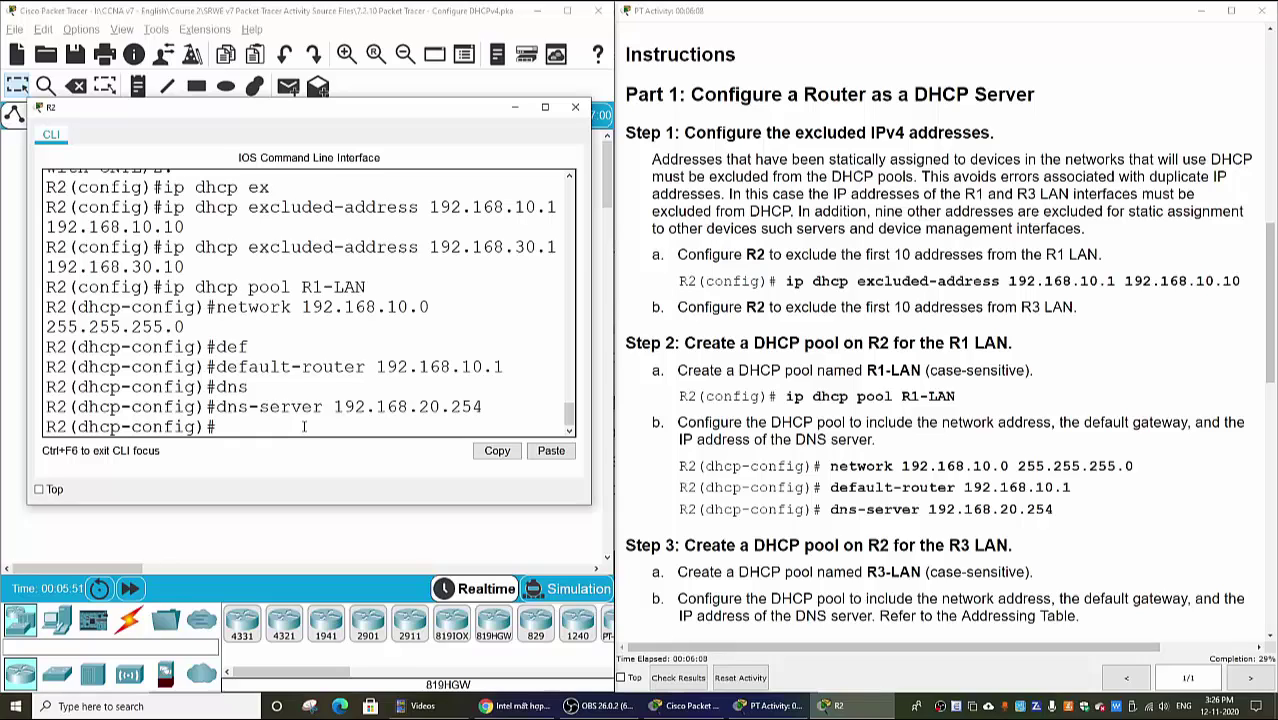
key(Return)
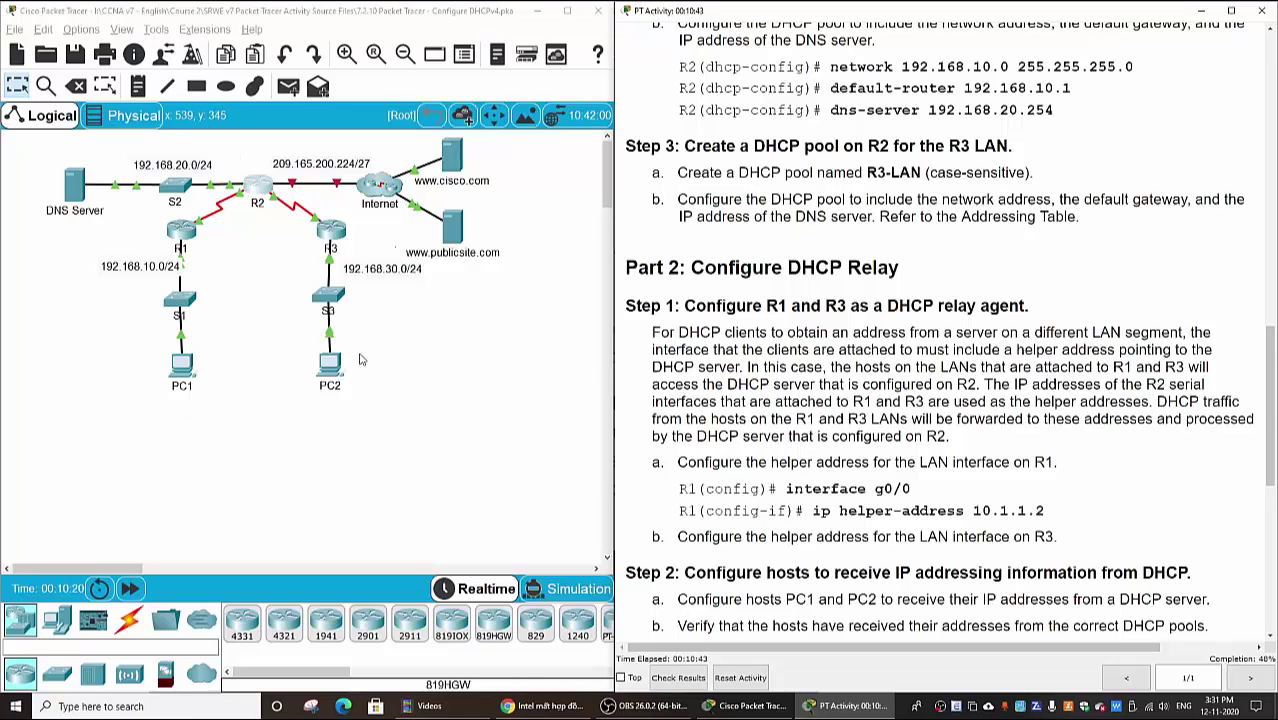
- Reopen R2's command line, maximize its window and bring up fresh prompt lines below the DHCP pool listing
click(259, 190)
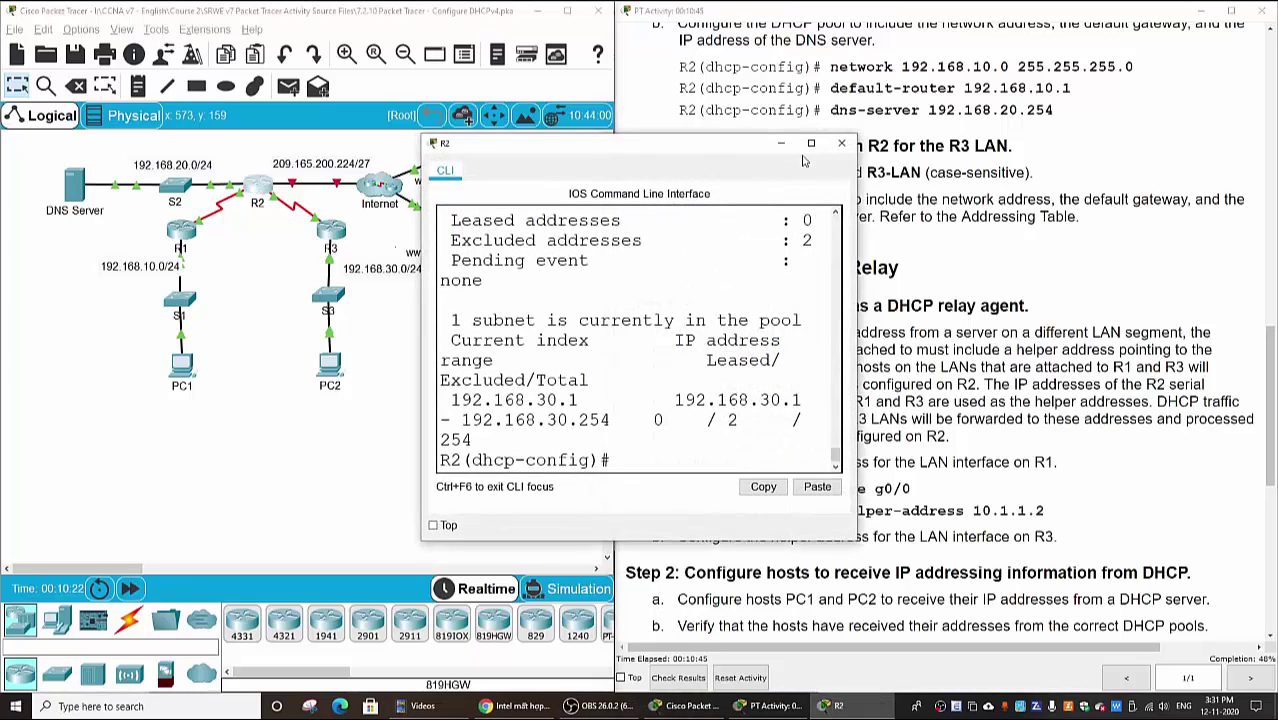
click(812, 143)
key(Return)
key(Return)
key(Return)
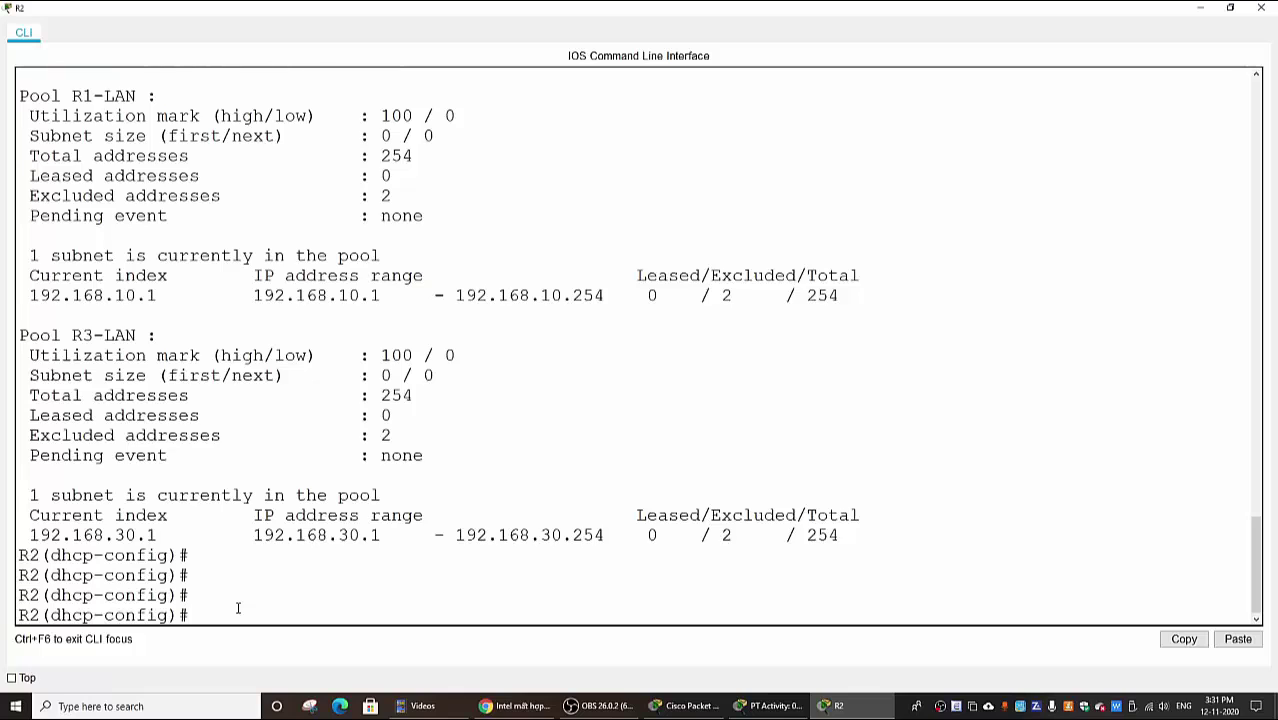
- Leave DHCP pool configuration on R2 for privileged mode and display the router's running configuration
key(ctrl+z)
key(Return)
key(Return)
key(Return)
text(show)
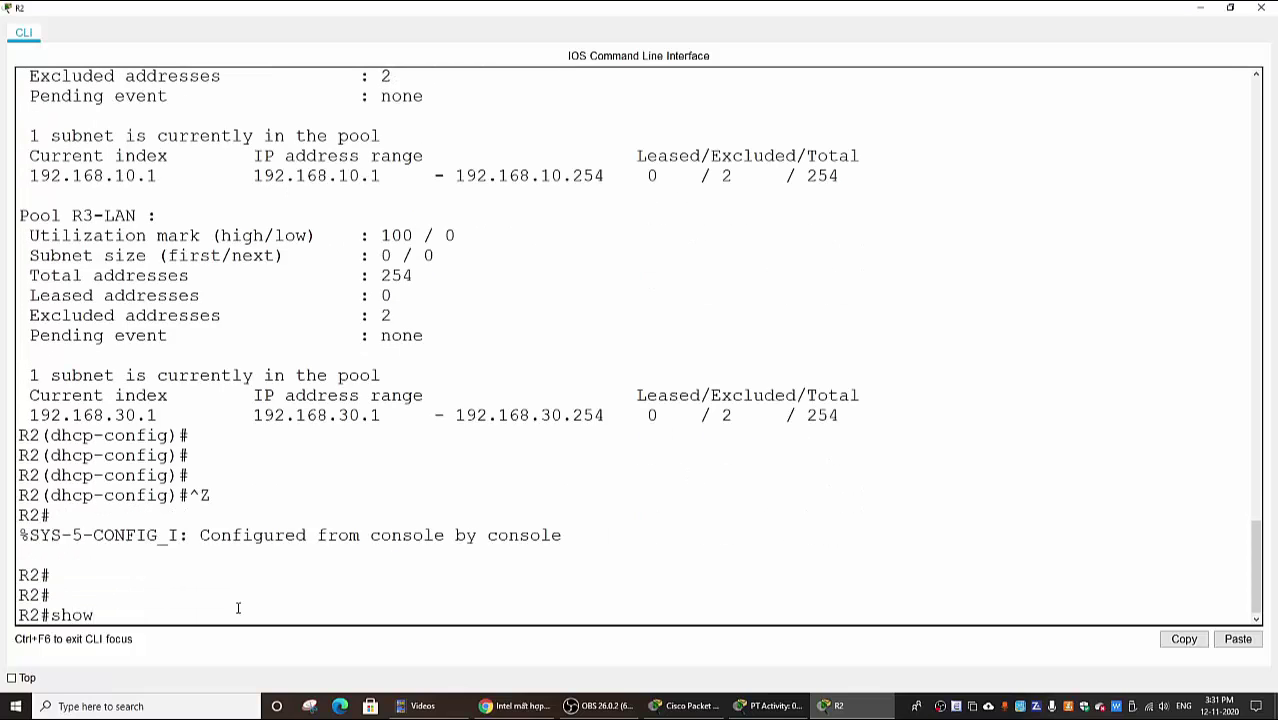
text( run)
key(Return)
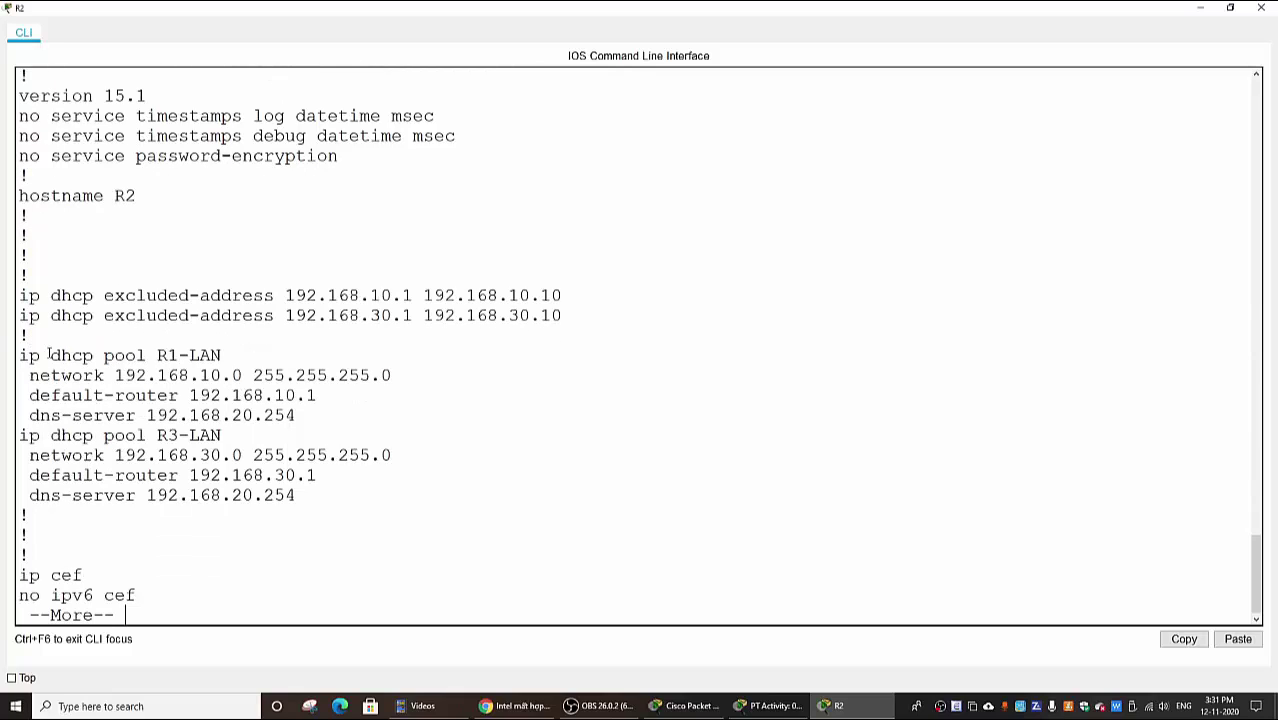
- Review the two excluded-address lines and the R1-LAN and R3-LAN pool settings in R2's running configuration
drag(30, 296, 580, 300)
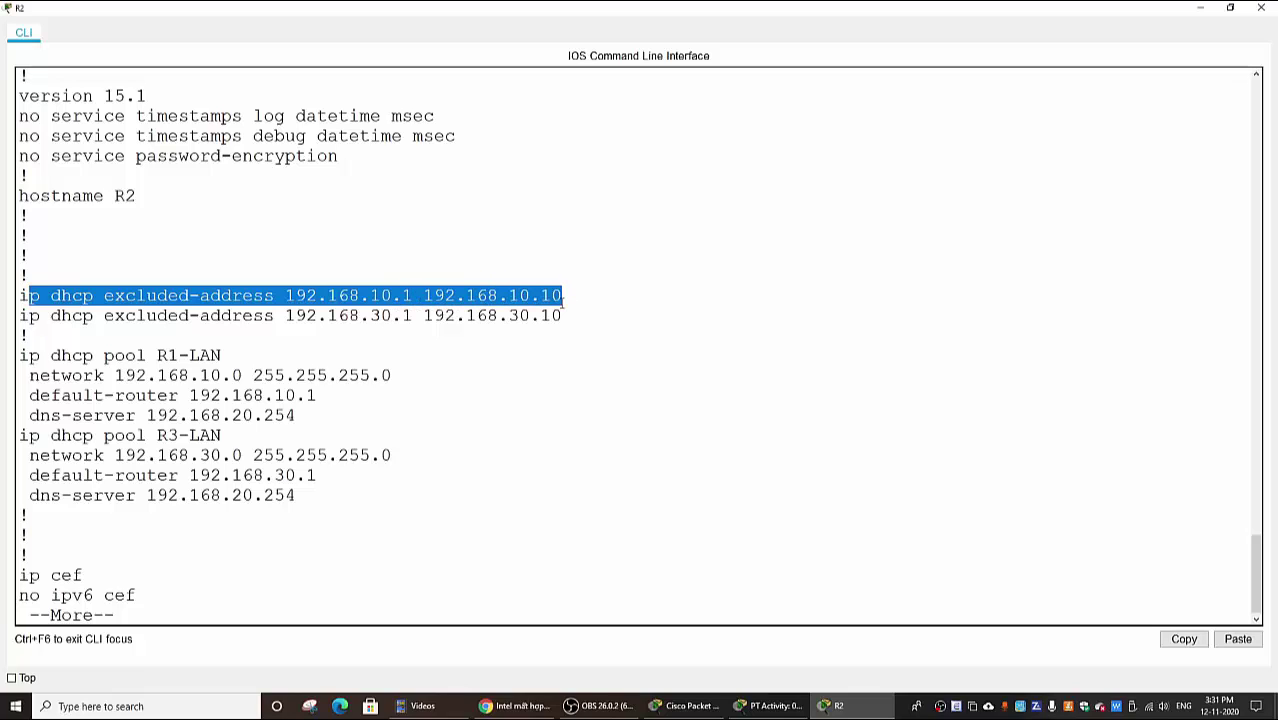
drag(157, 318, 575, 321)
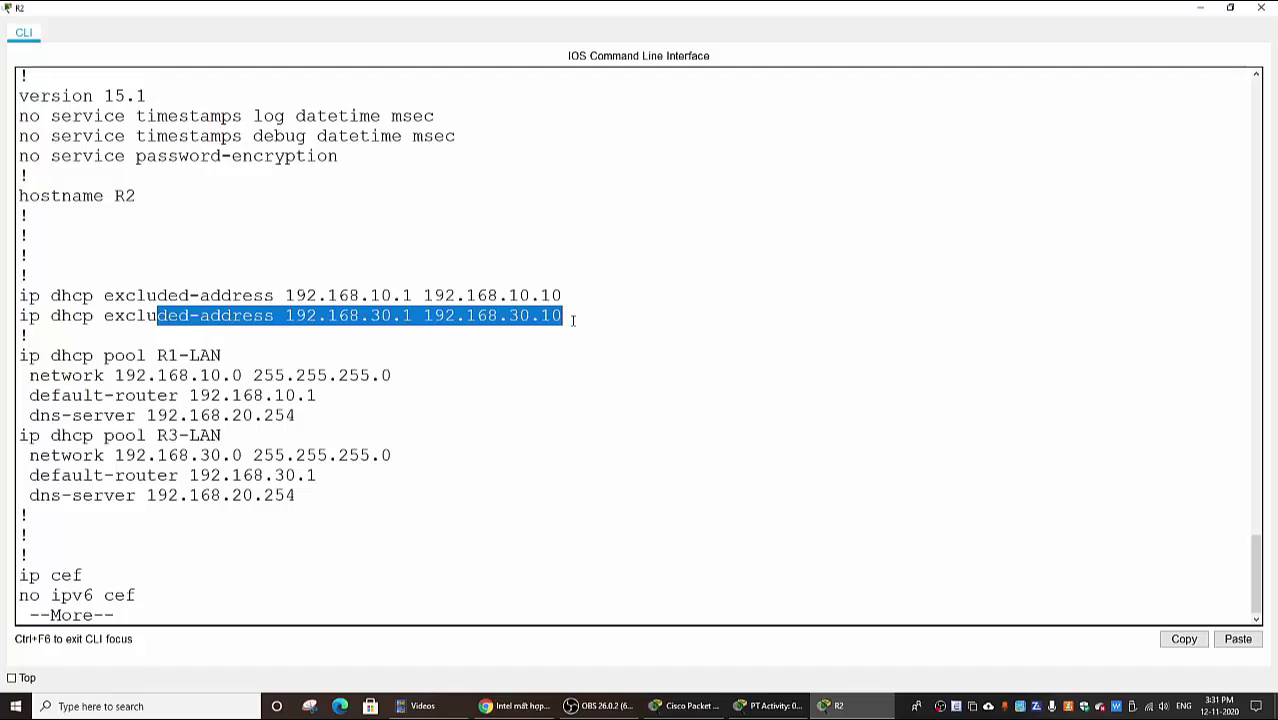
click(538, 357)
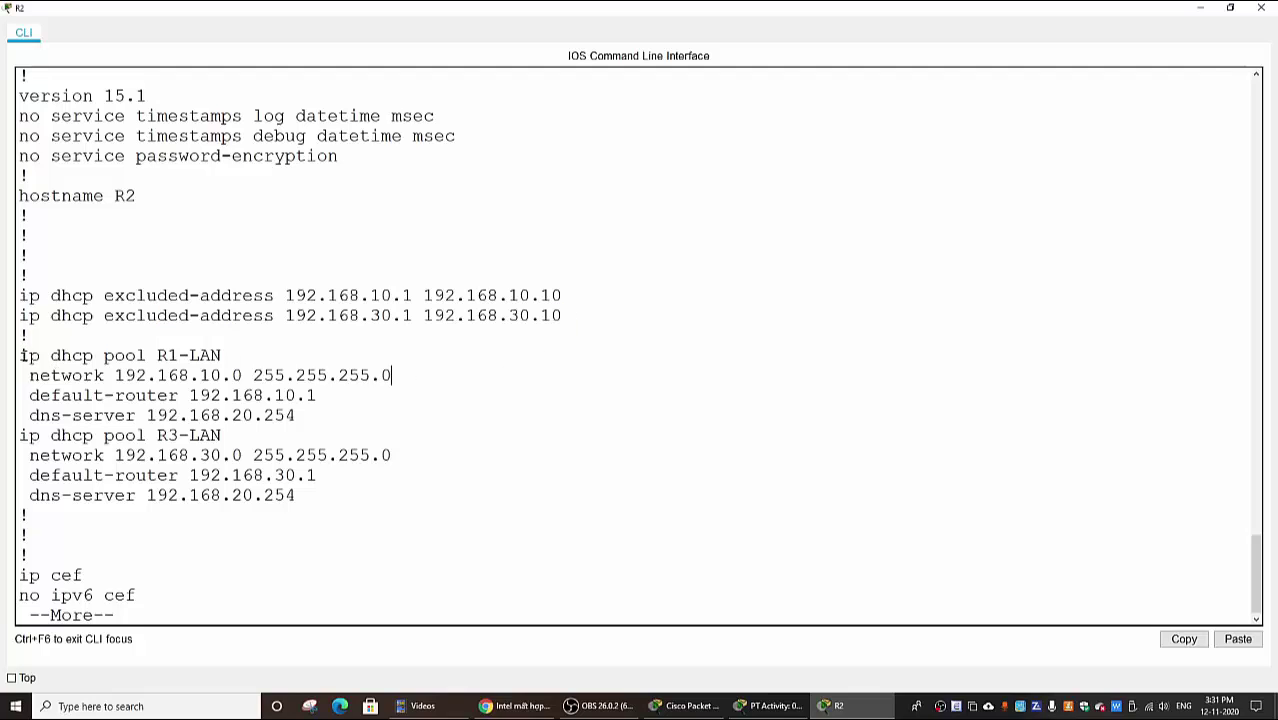
drag(20, 355, 385, 422)
click(385, 423)
drag(22, 440, 362, 491)
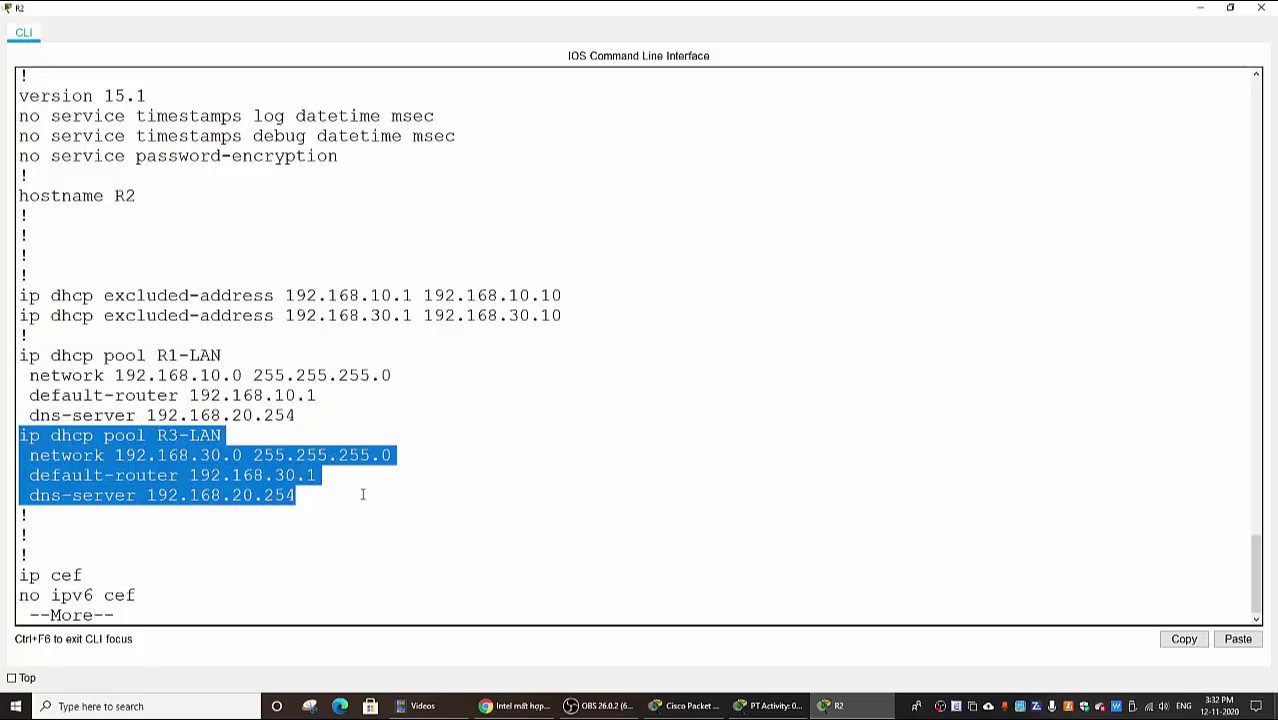
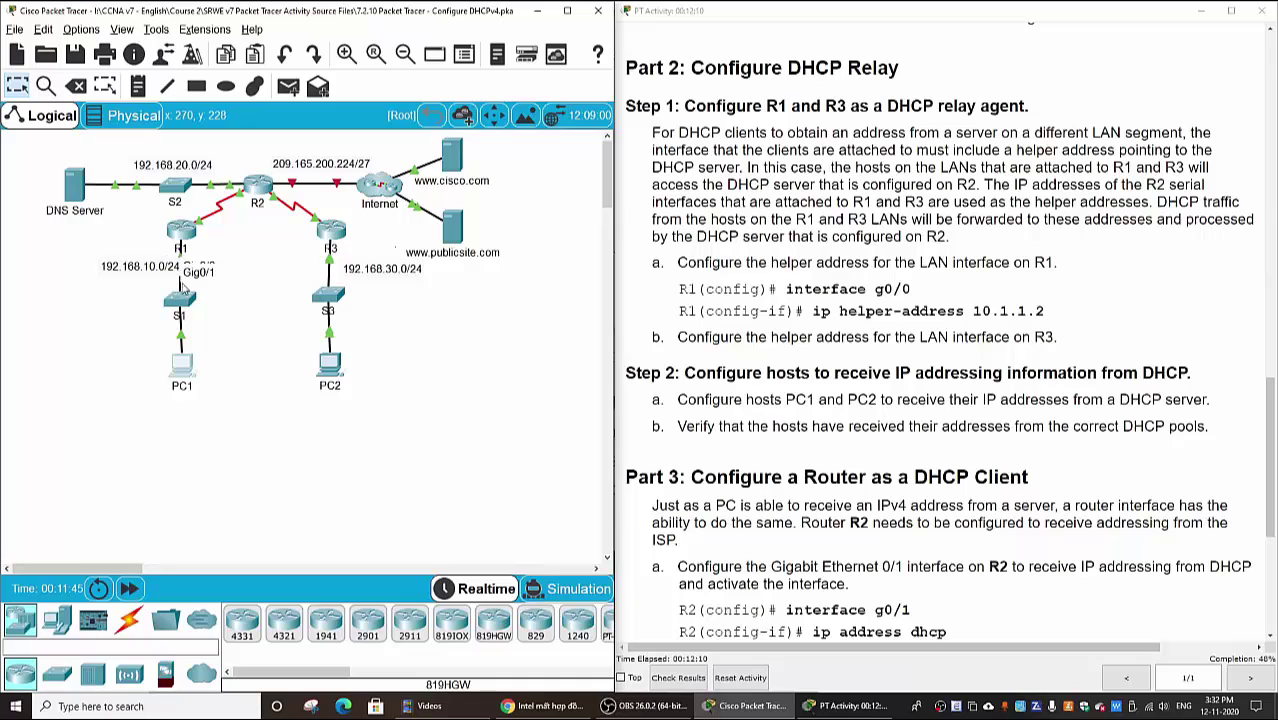
drag(181, 299, 197, 327)
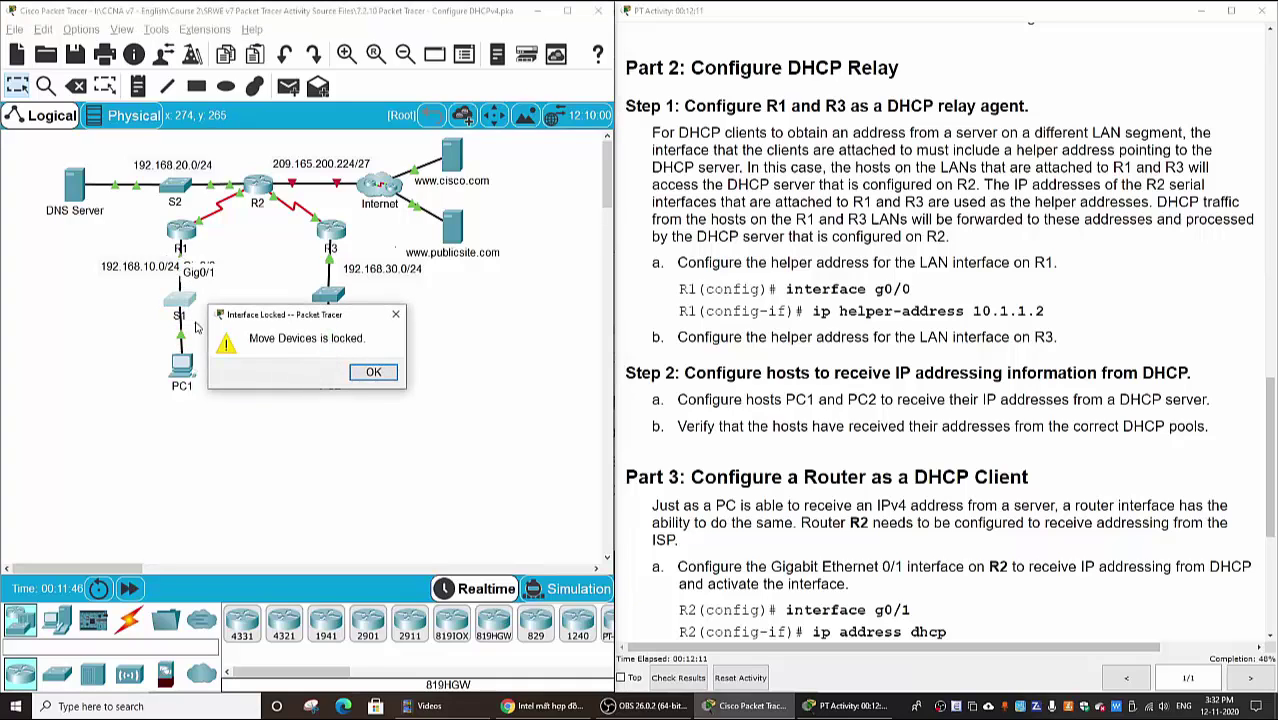
click(373, 372)
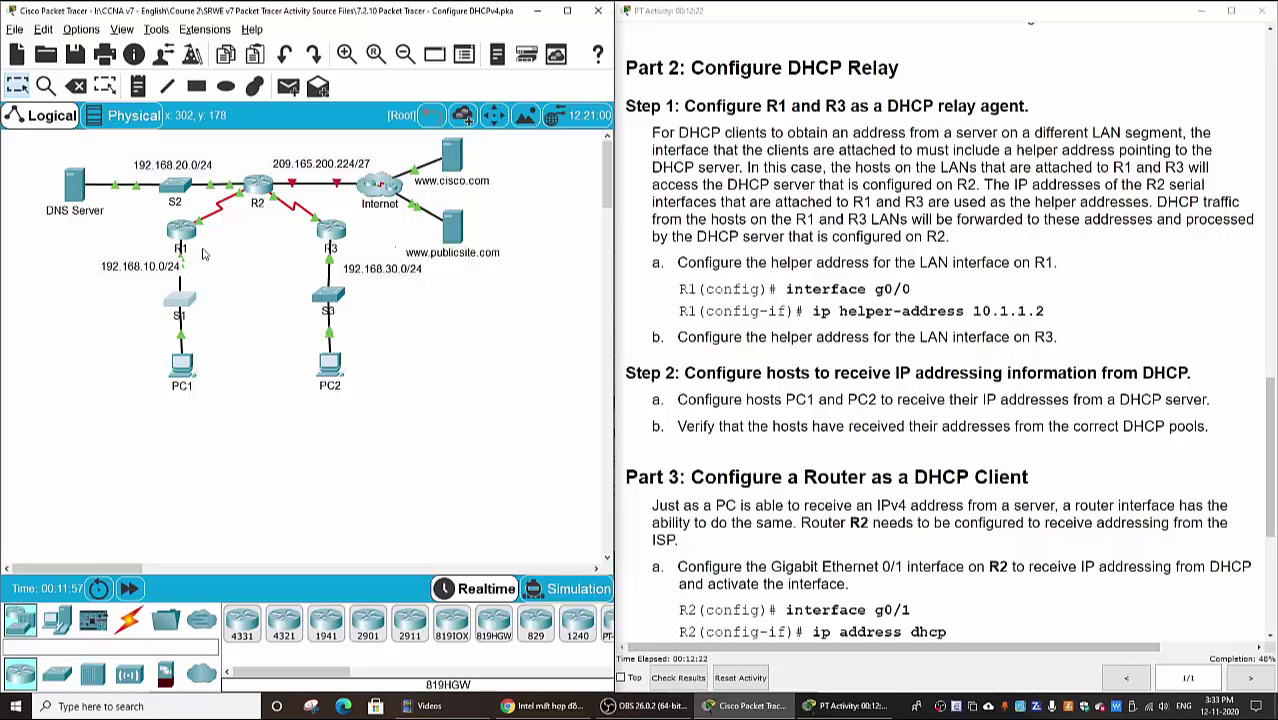
drag(204, 248, 166, 268)
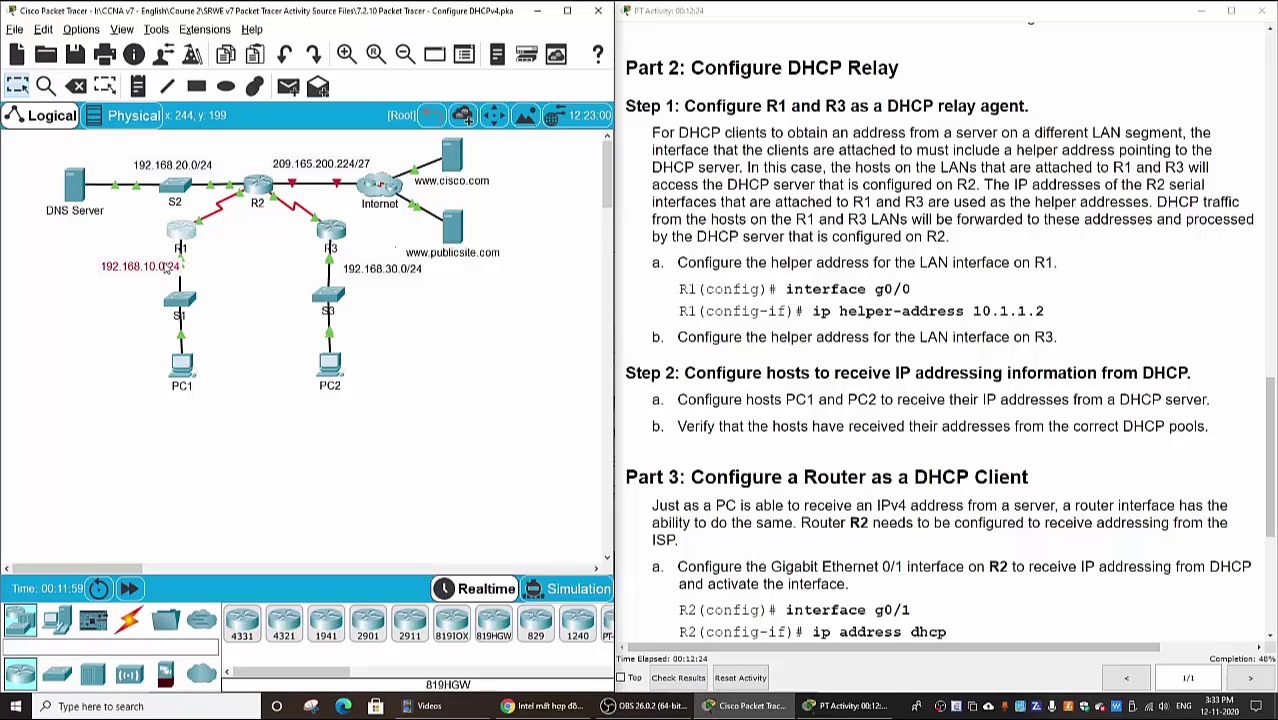
click(213, 275)
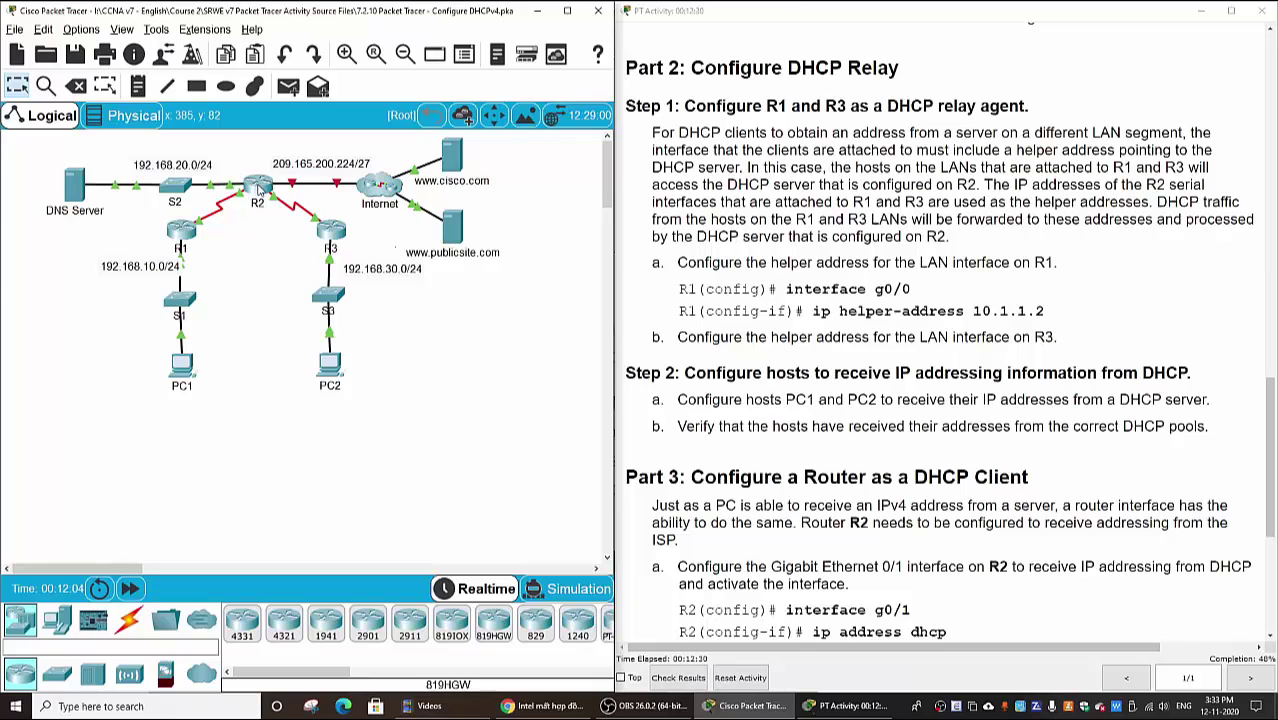
- Open R1's command line and enter interface configuration mode for its LAN interface g0/0
click(184, 234)
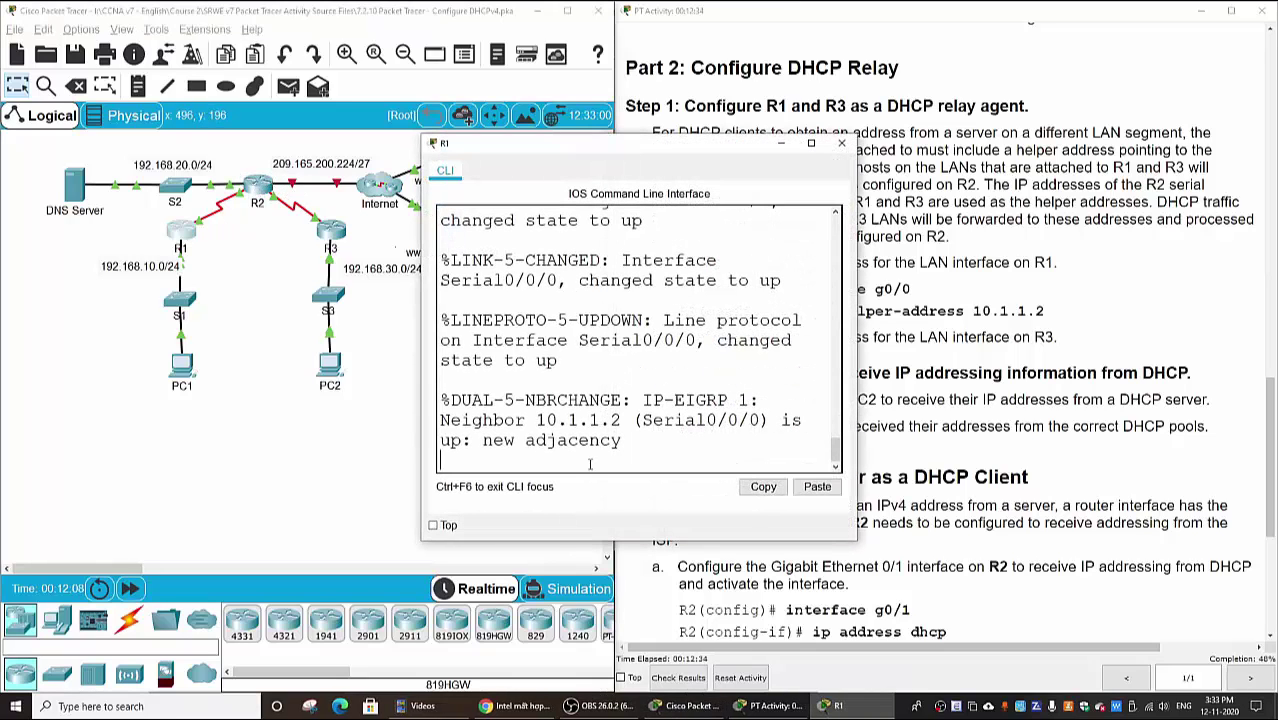
key(Return)
text(en)
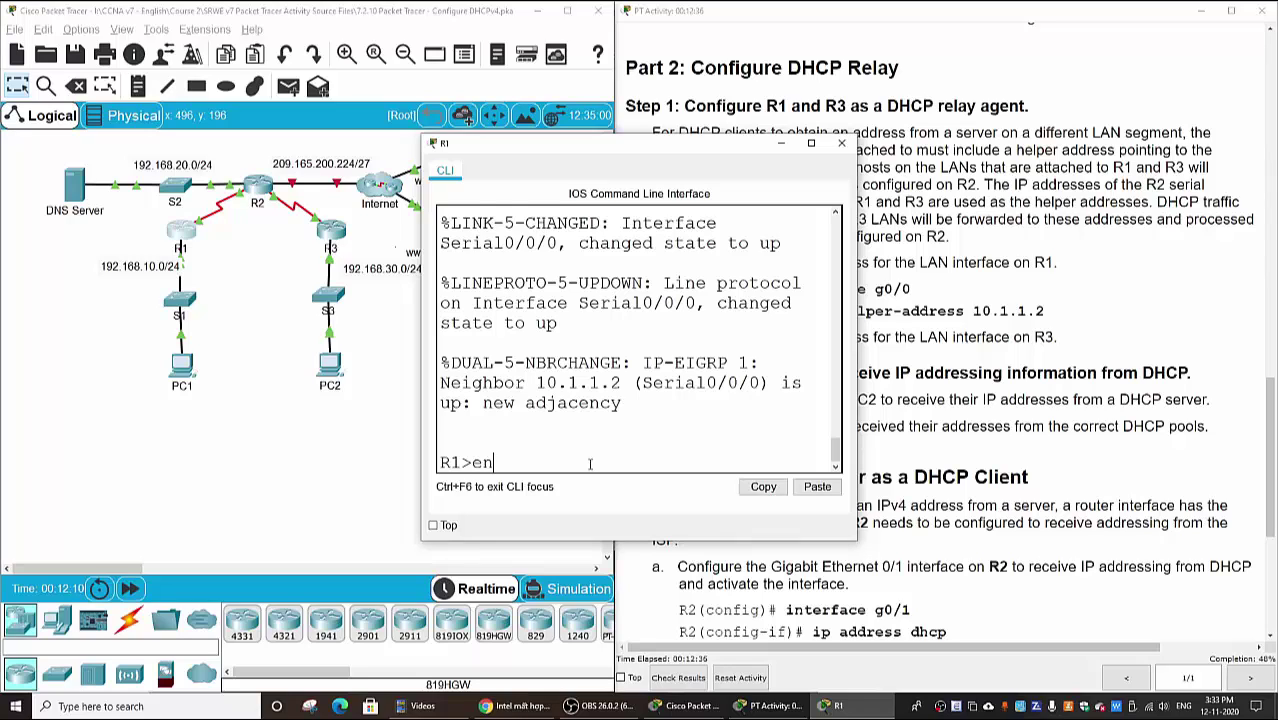
key(Return)
text(conf t)
key(Return)
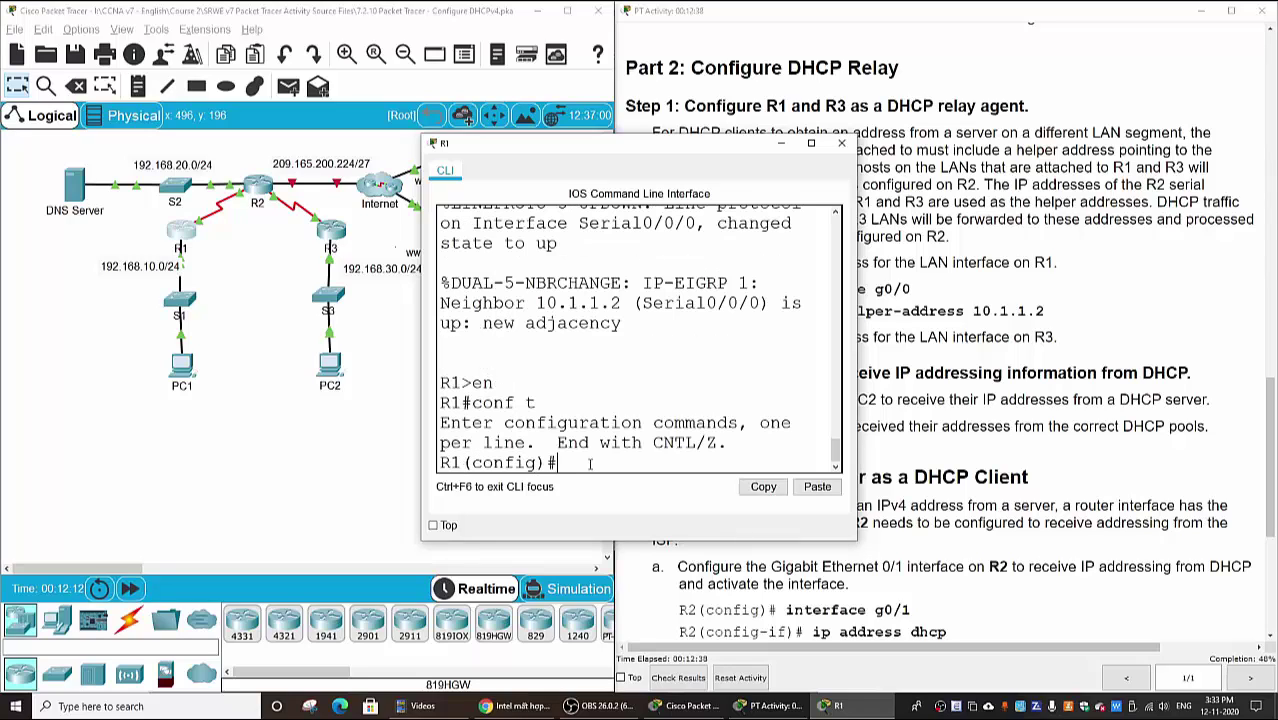
text(int g0/0)
key(Return)
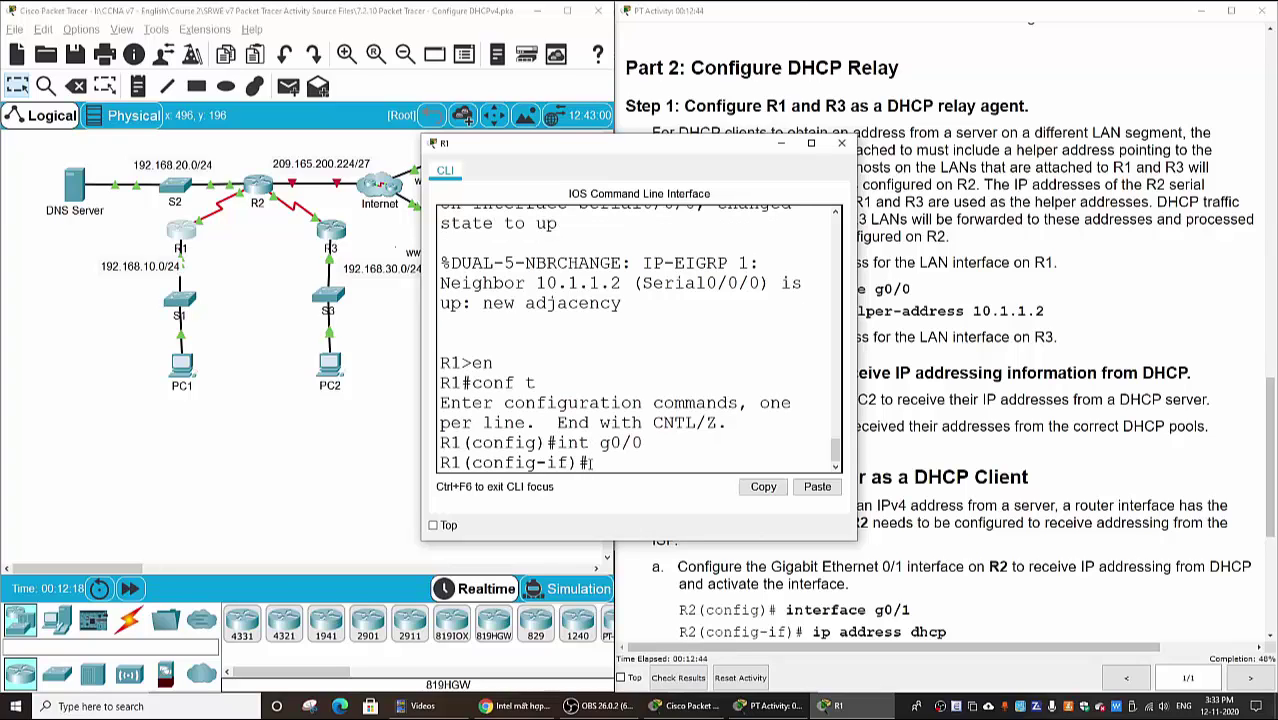
- Set the IP helper address 10.1.1.2 on R1's g0/0 interface and close R1's window
text(ip hel)
key(Tab)
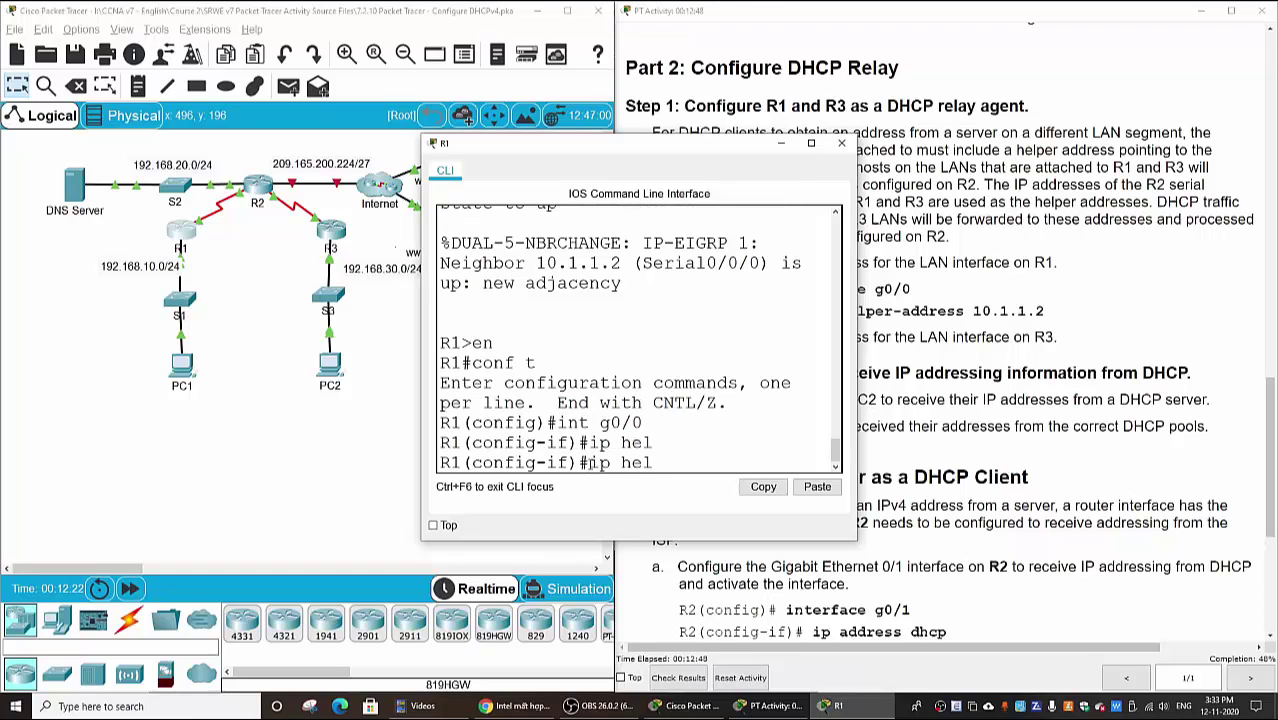
text(per-add)
key(Tab)
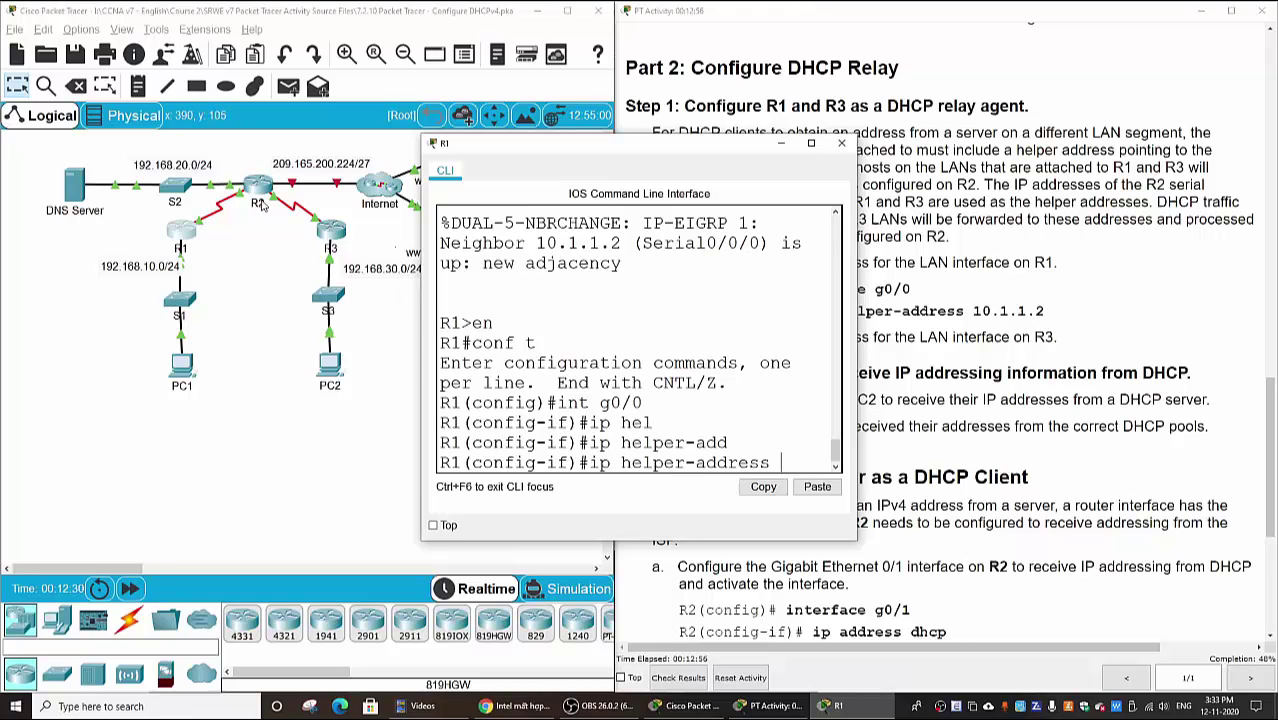
drag(665, 147, 462, 167)
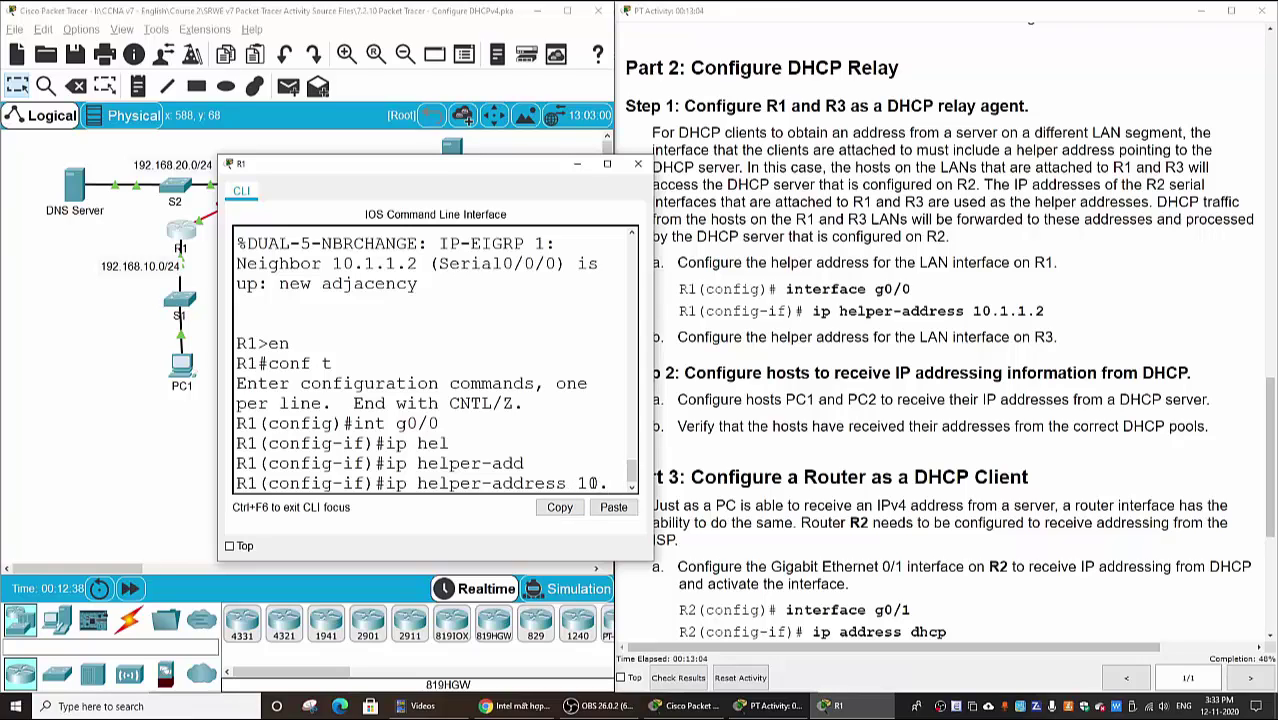
text(1.1.)
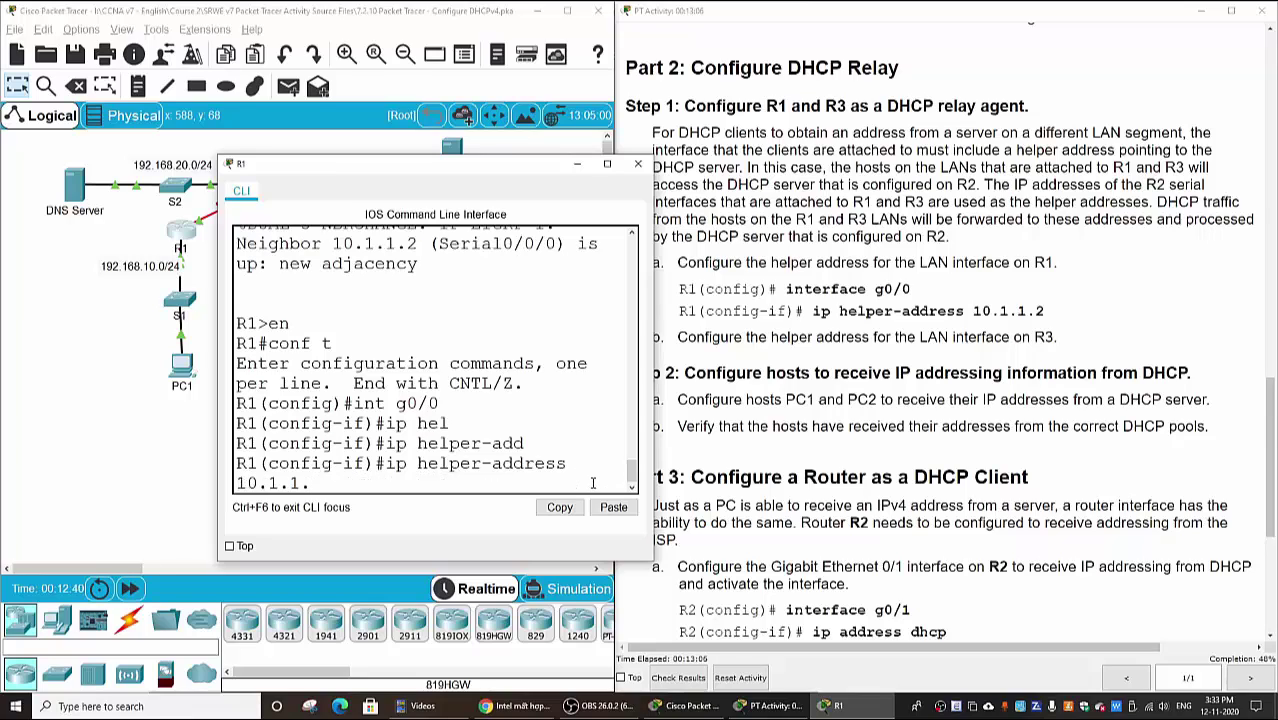
text(2)
key(Return)
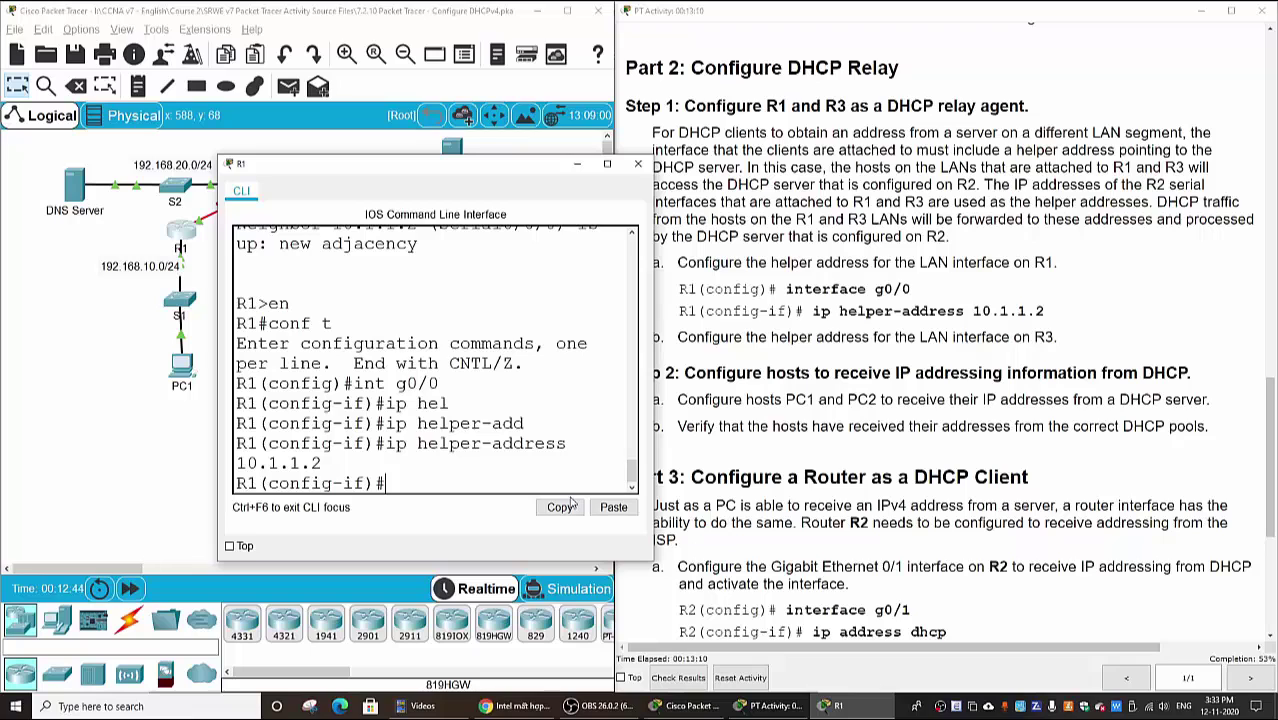
click(636, 170)
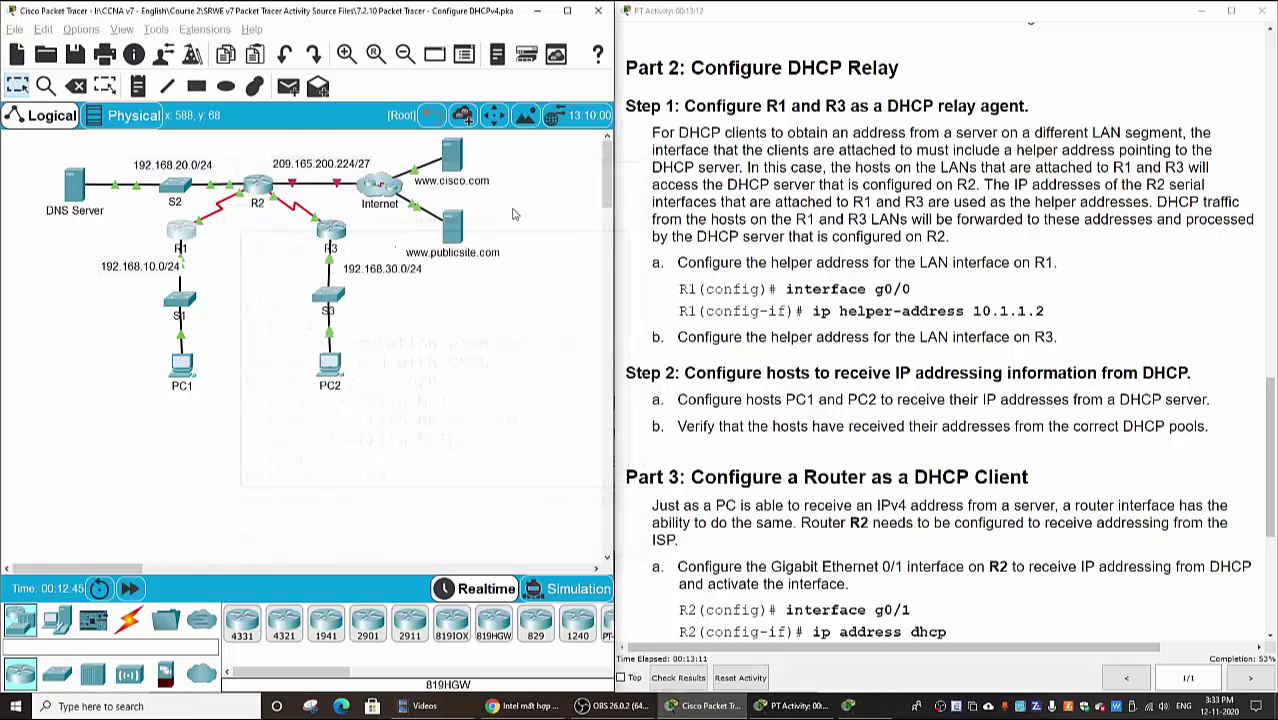
click(340, 235)
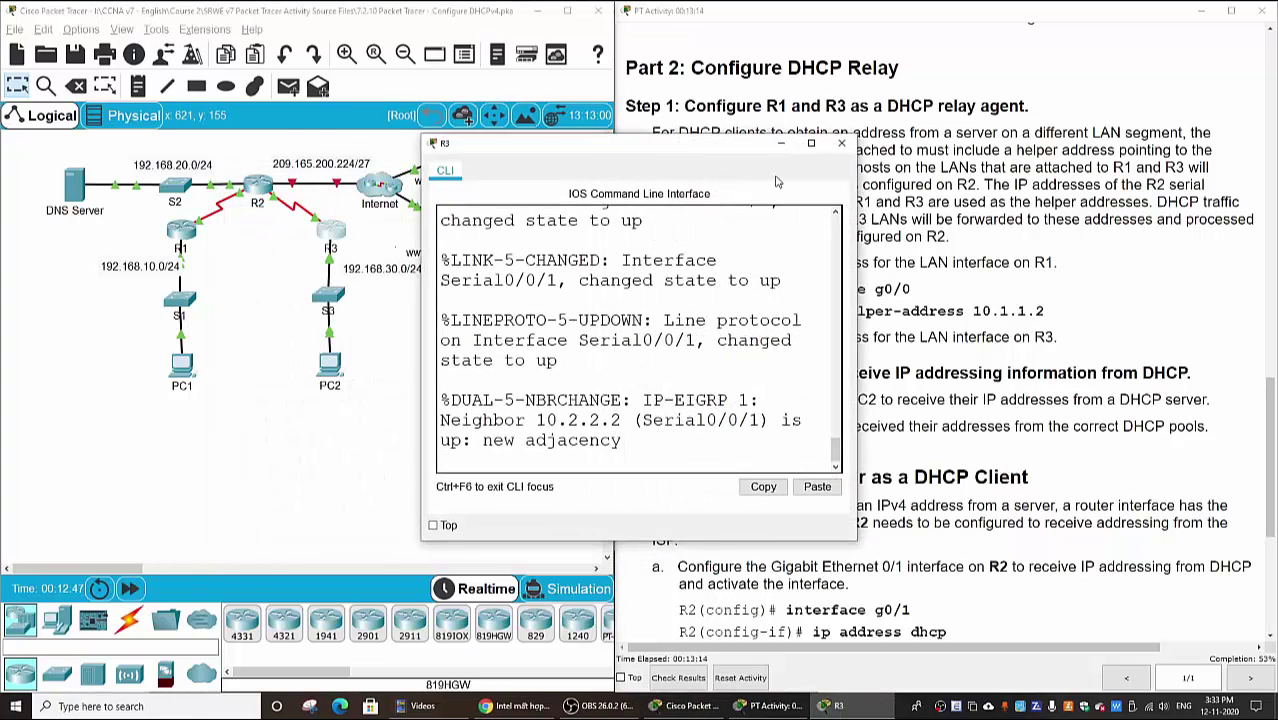
click(846, 140)
drag(328, 294, 332, 302)
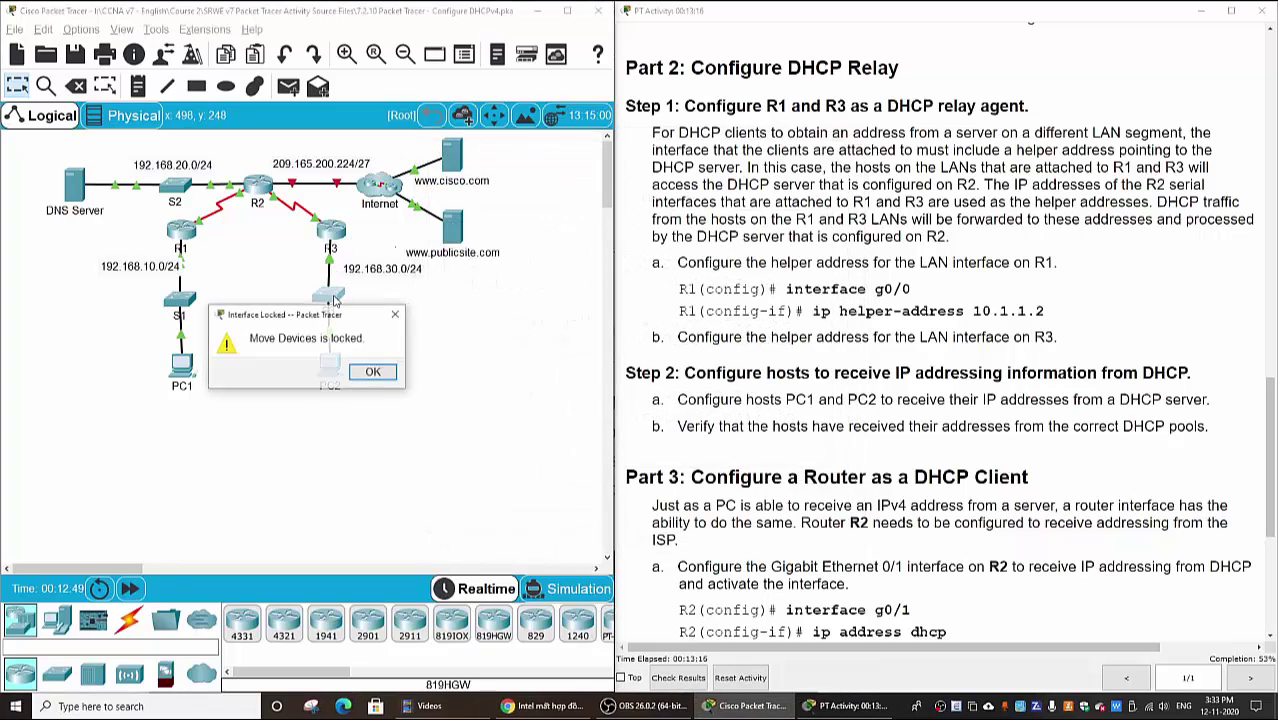
click(373, 372)
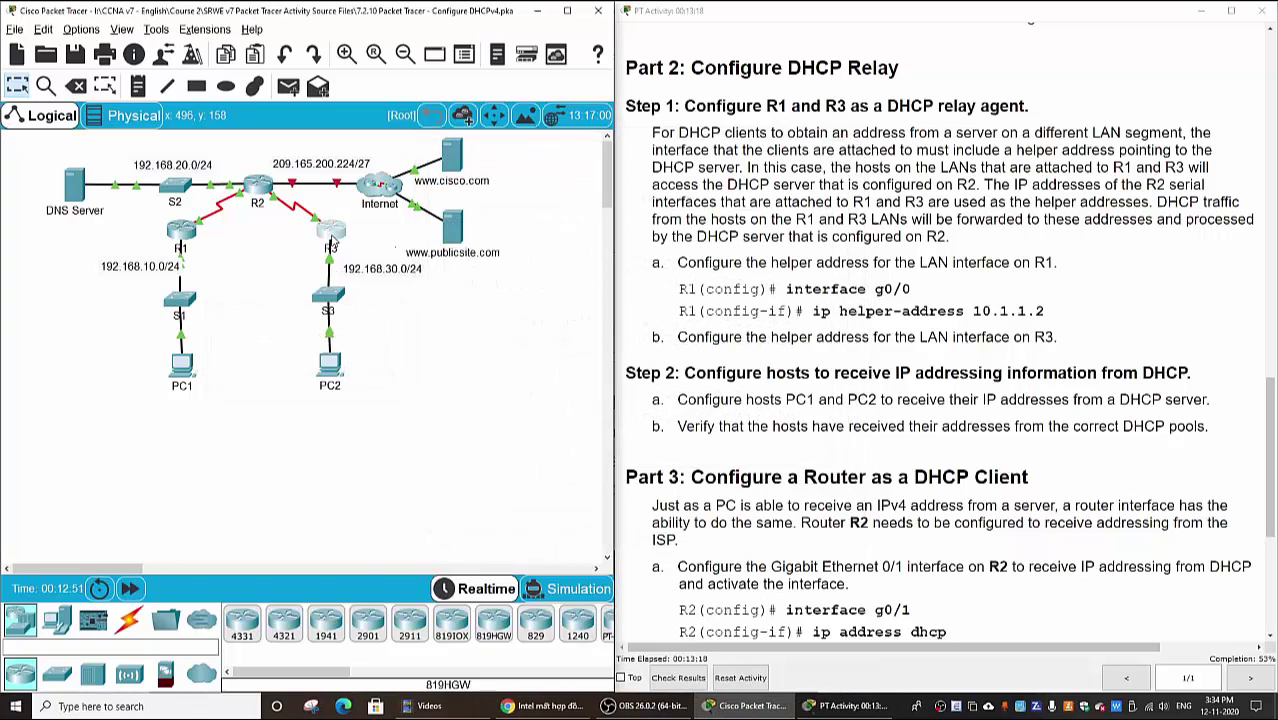
- Open R3's command line and enter interface configuration mode for its LAN interface g0/0
click(331, 232)
key(Return)
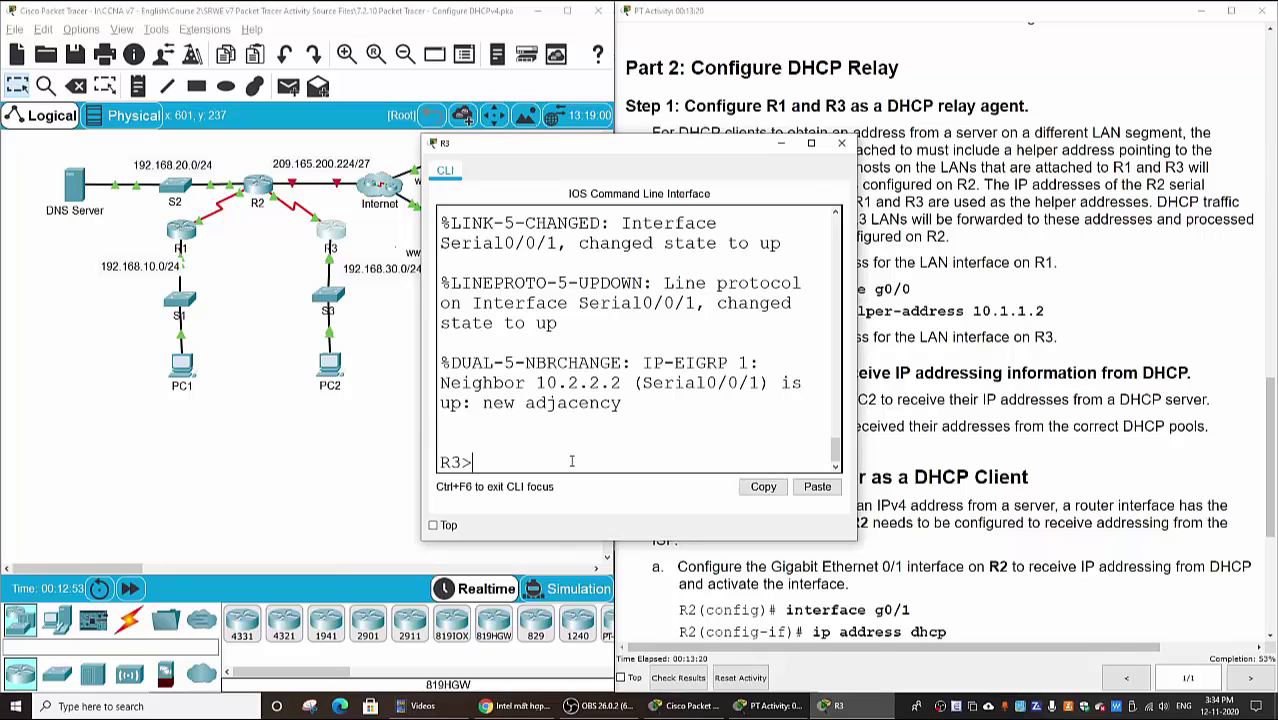
text(en)
key(Return)
text(conf t)
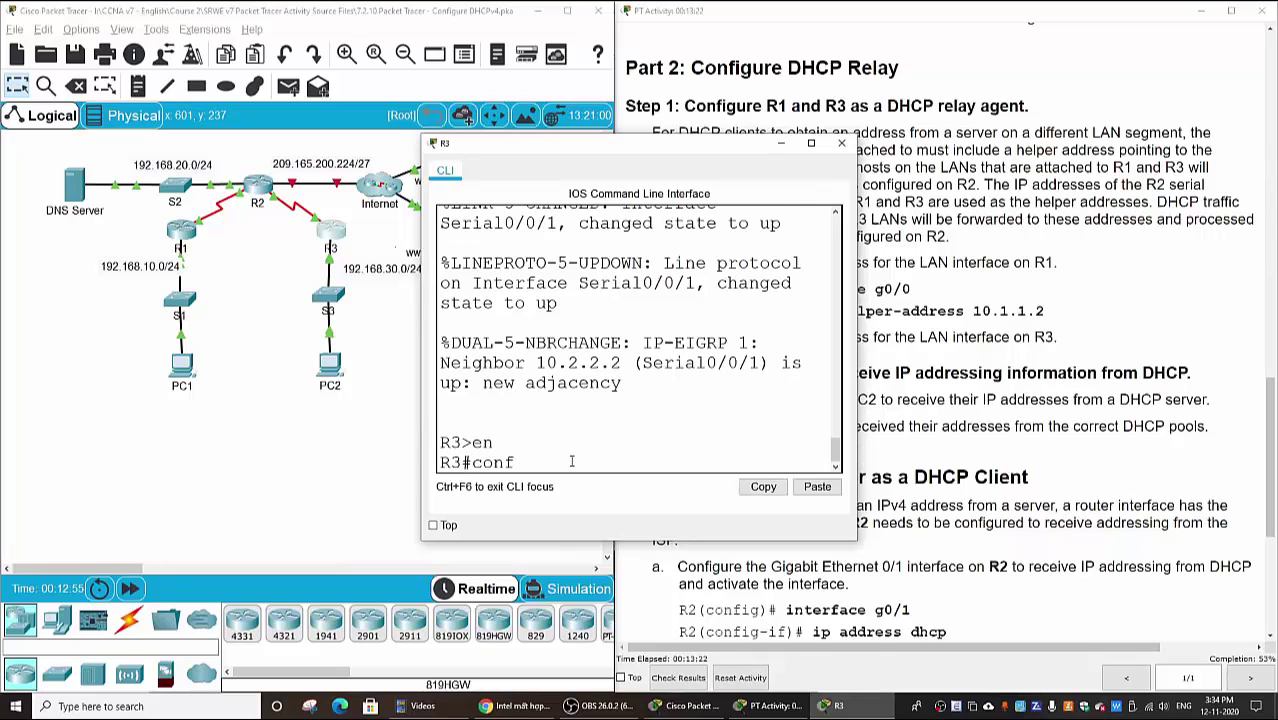
key(Return)
text(int g0/)
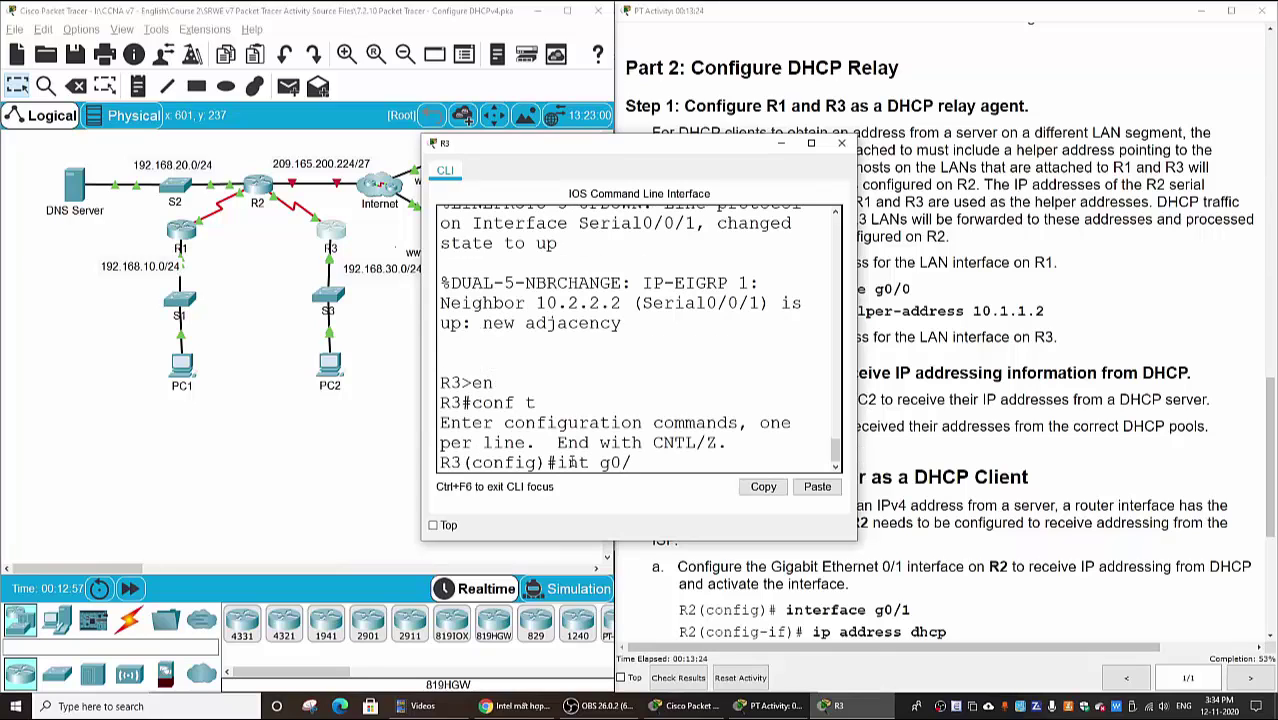
text(0)
key(Return)
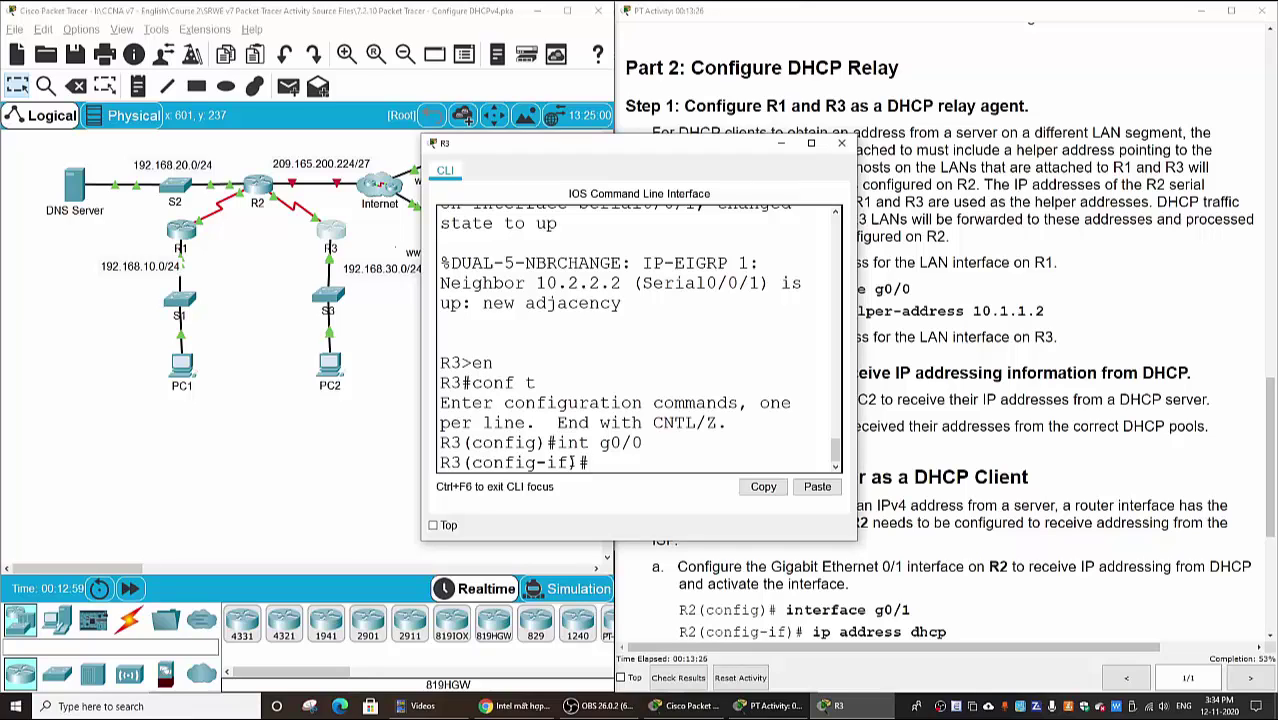
- Start the IP helper-address command on R3's g0/0 interface and look up R2's S0/0/1 address in the Addressing Table
text(ip helper-add)
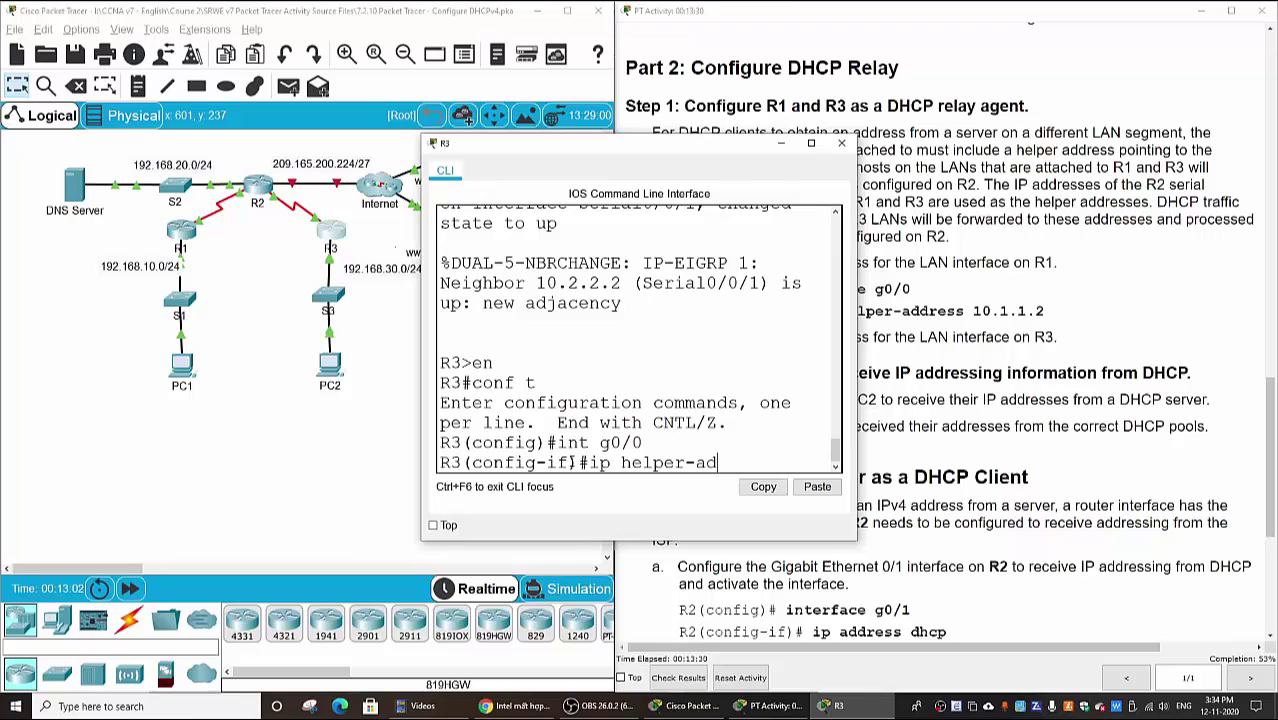
key(Tab)
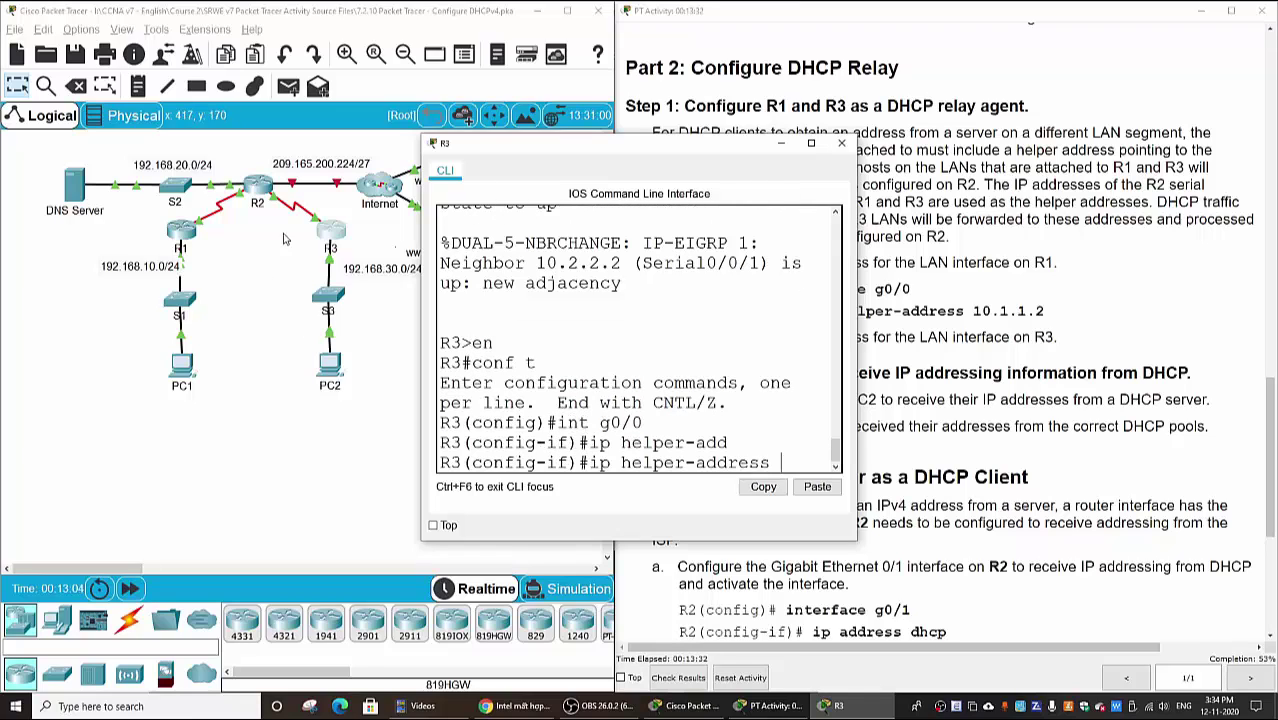
click(265, 152)
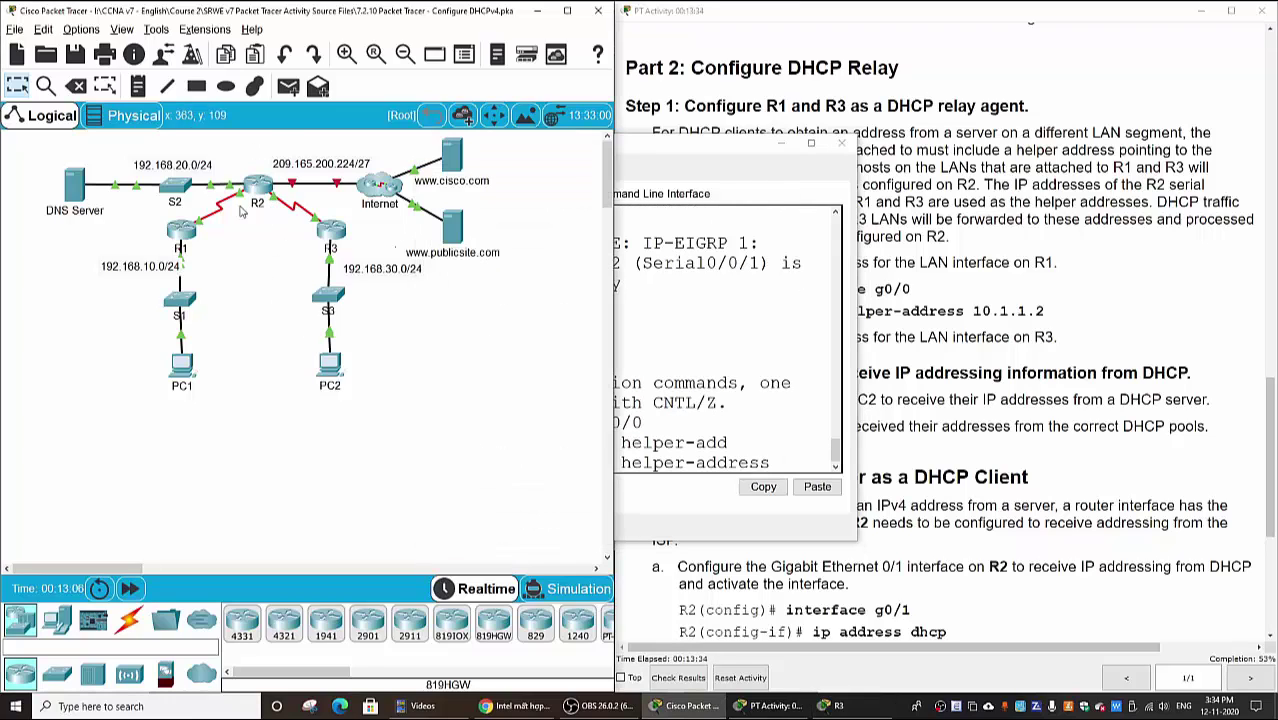
drag(260, 188, 275, 203)
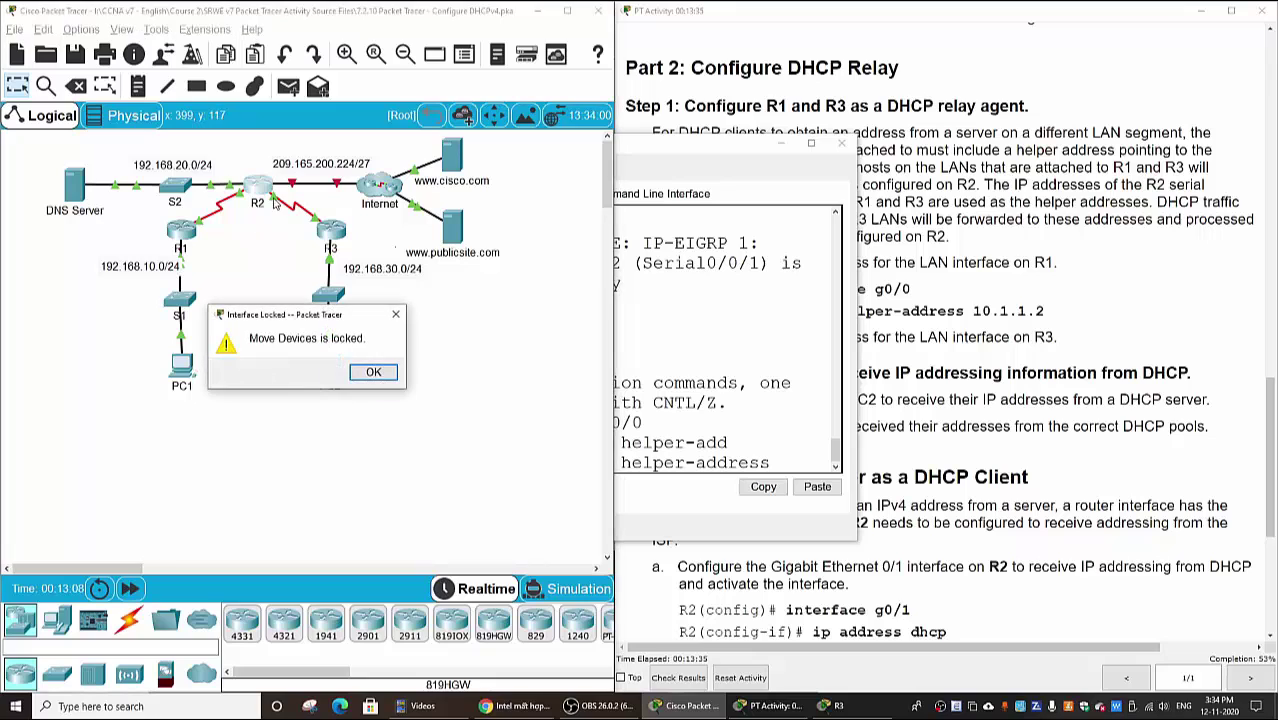
click(375, 373)
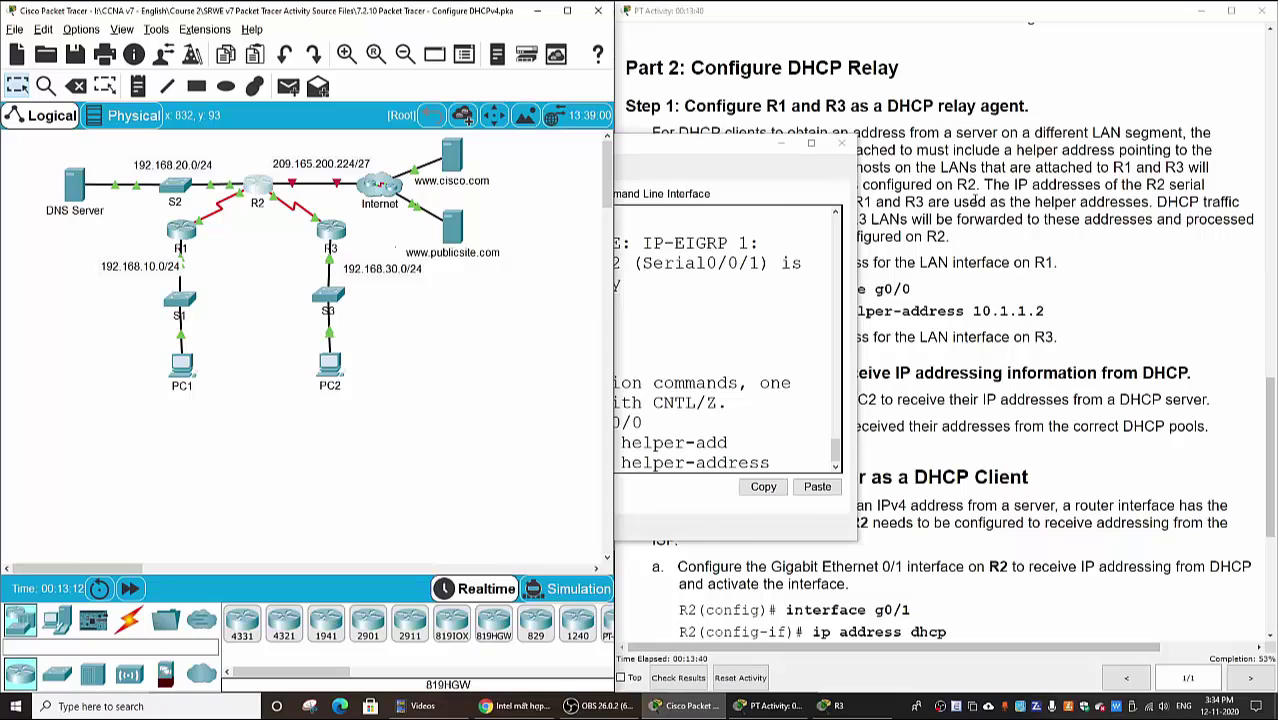
click(1043, 226)
scroll(1043, 226, up, 15)
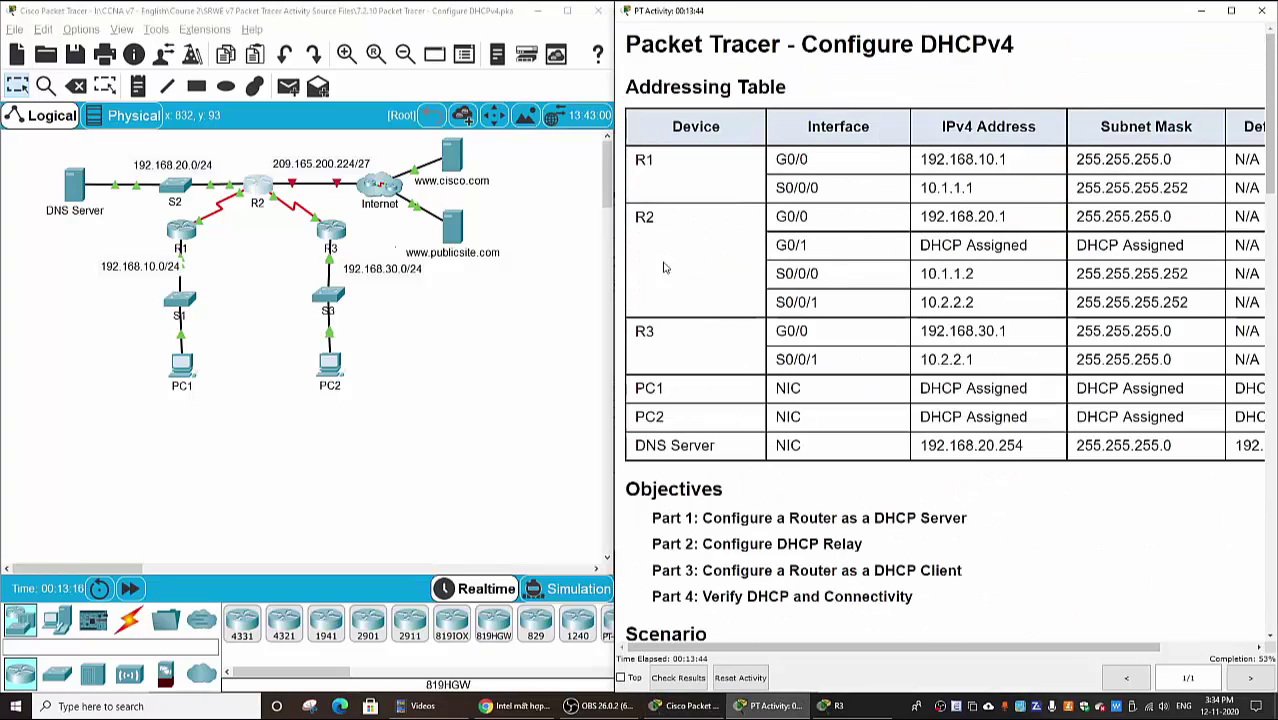
click(274, 204)
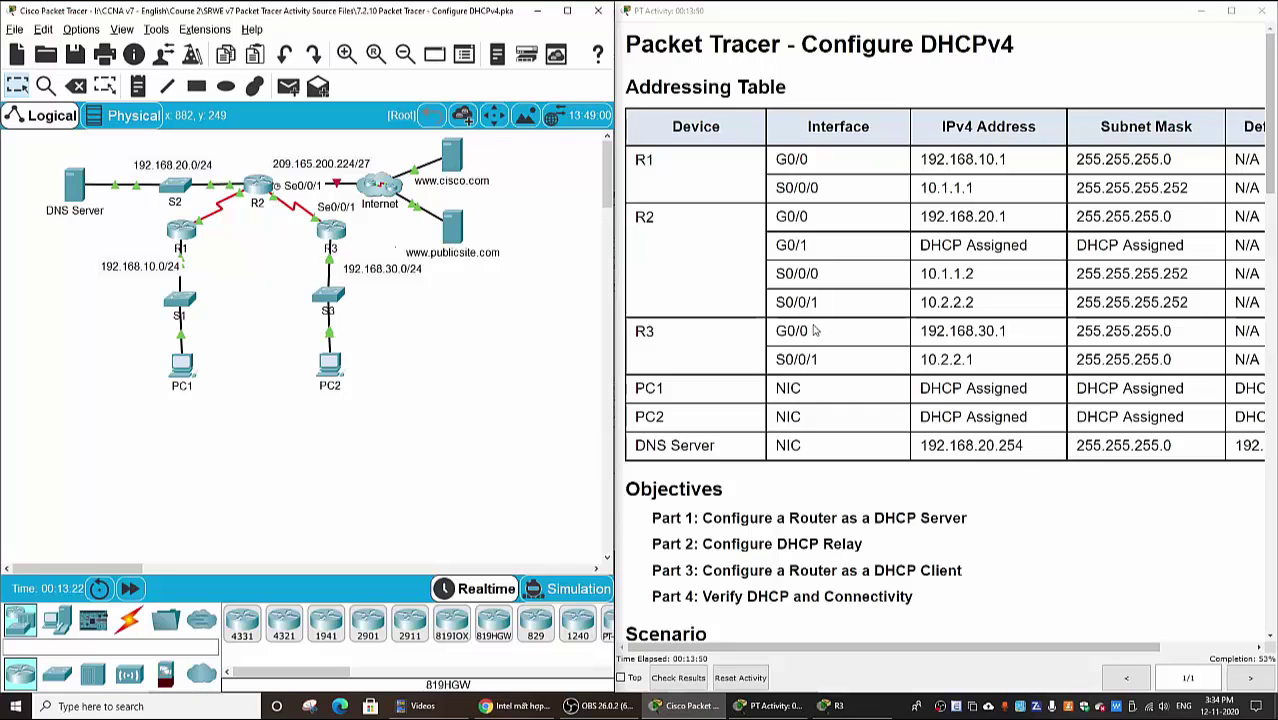
click(926, 308)
drag(922, 303, 988, 303)
click(975, 305)
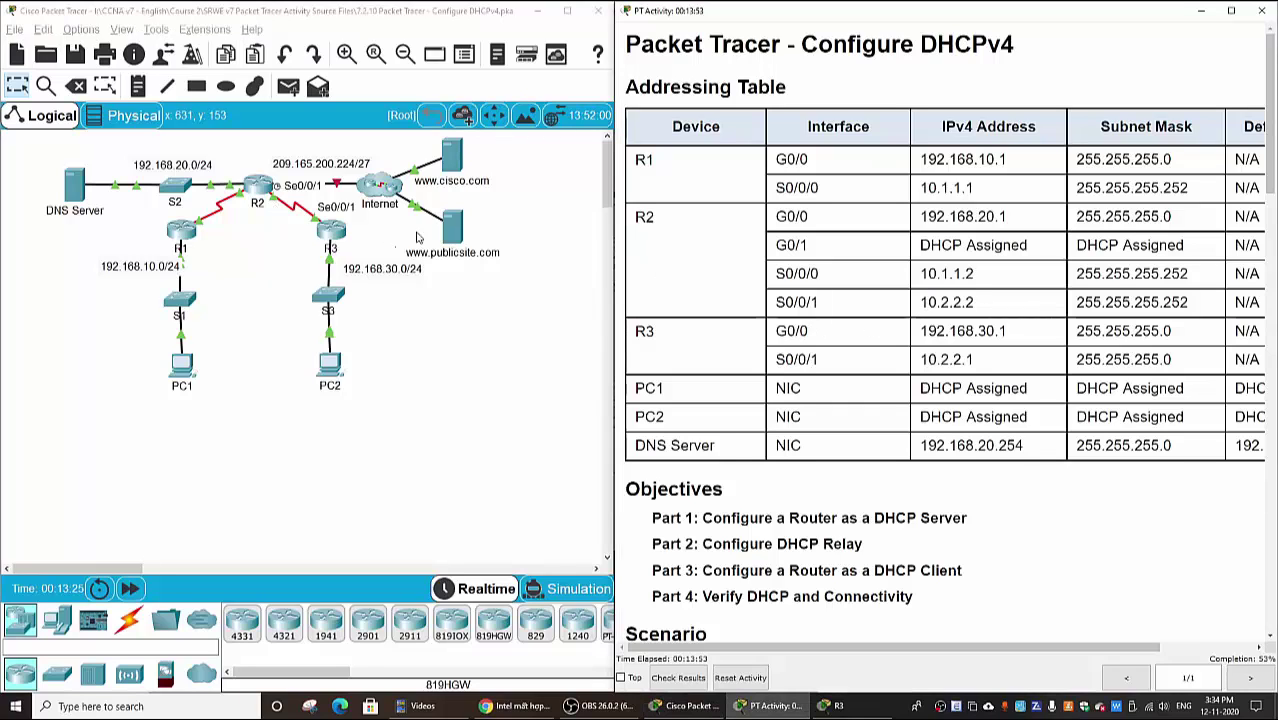
- Set the IP helper address 10.2.2.2 on R3's g0/0 interface and close R3's window
click(333, 240)
text(10)
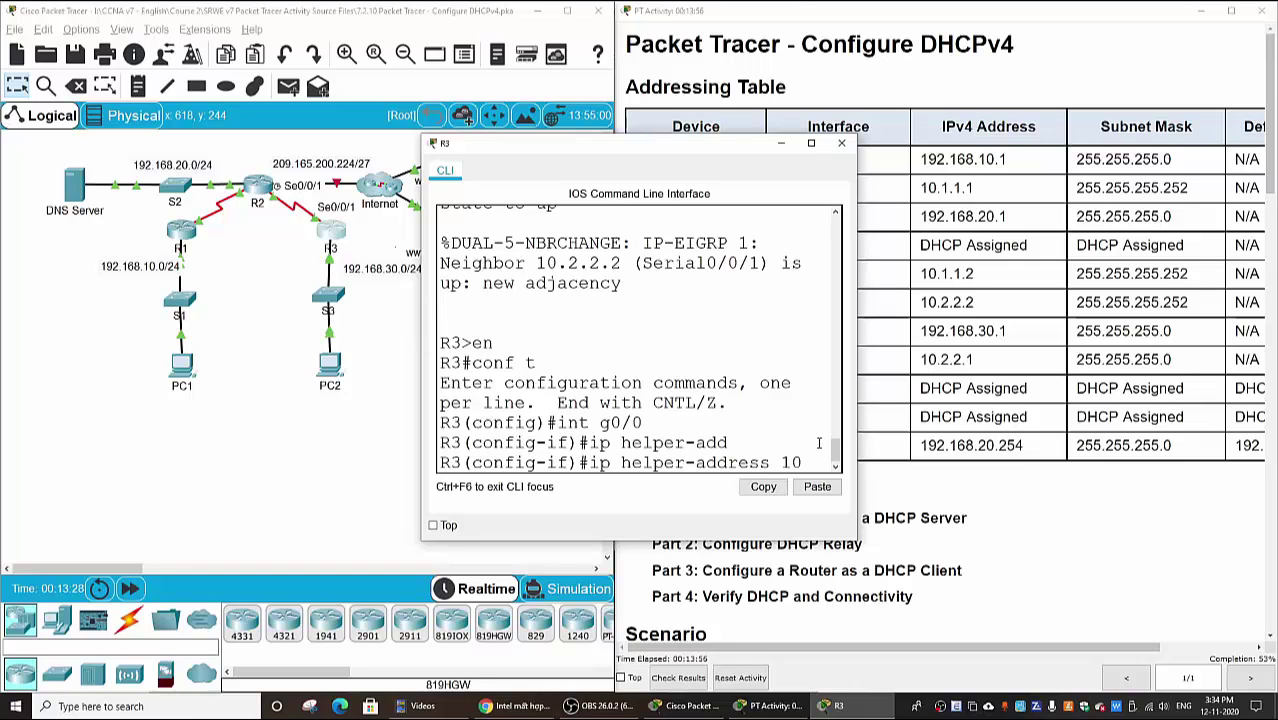
text(.2.2.2)
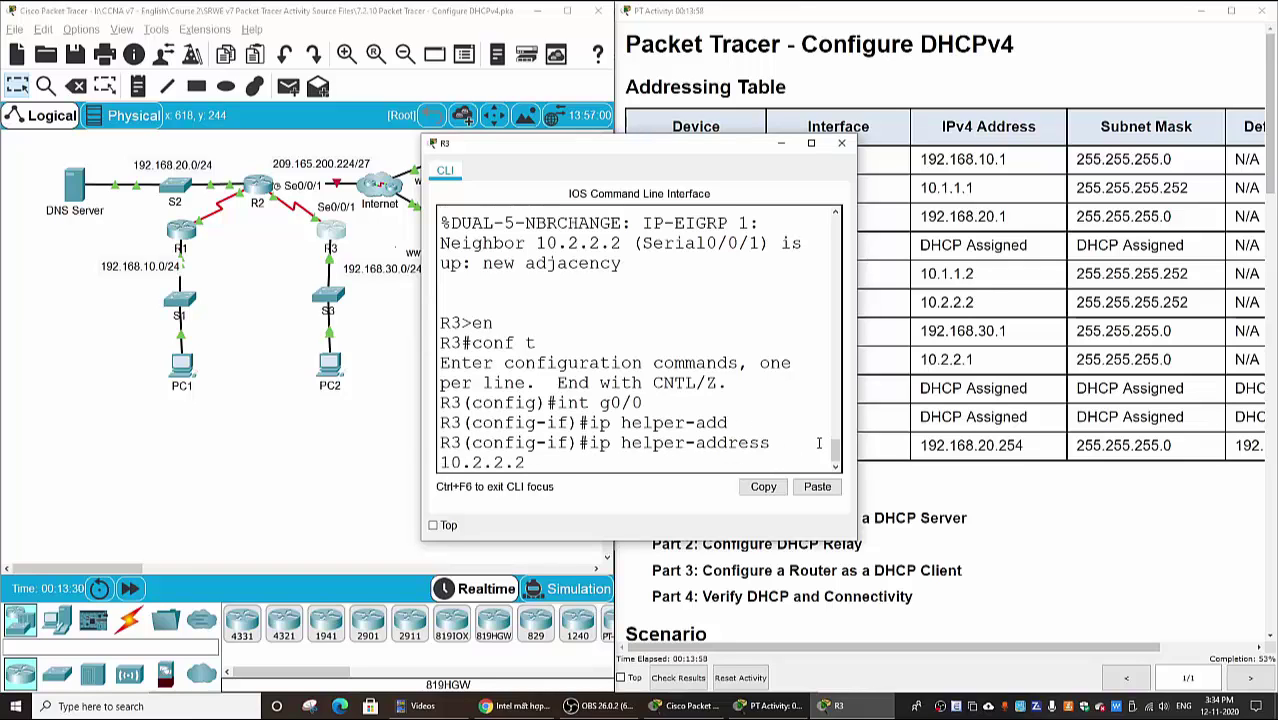
key(Return)
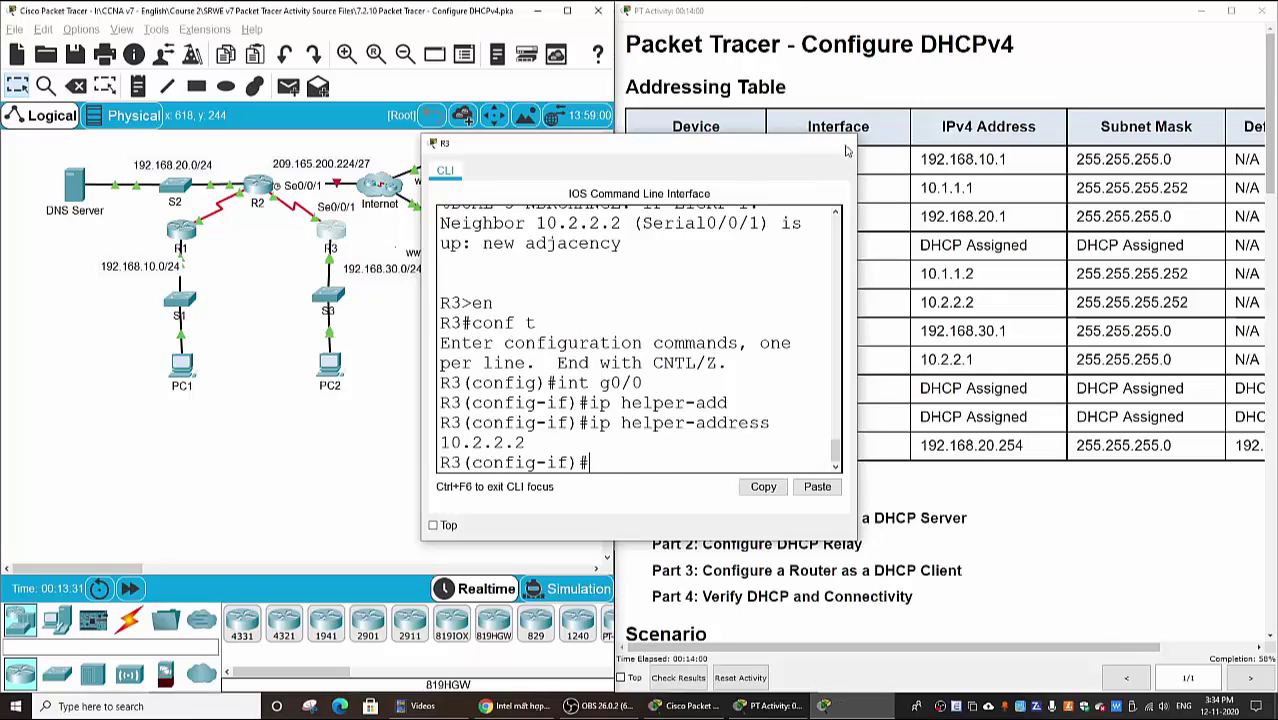
click(846, 150)
- Switch PC1's IPv4 configuration on FastEthernet0 to DHCP, as Part 2 Step 2 requires, and close PC1's window
scroll(925, 357, down, 15)
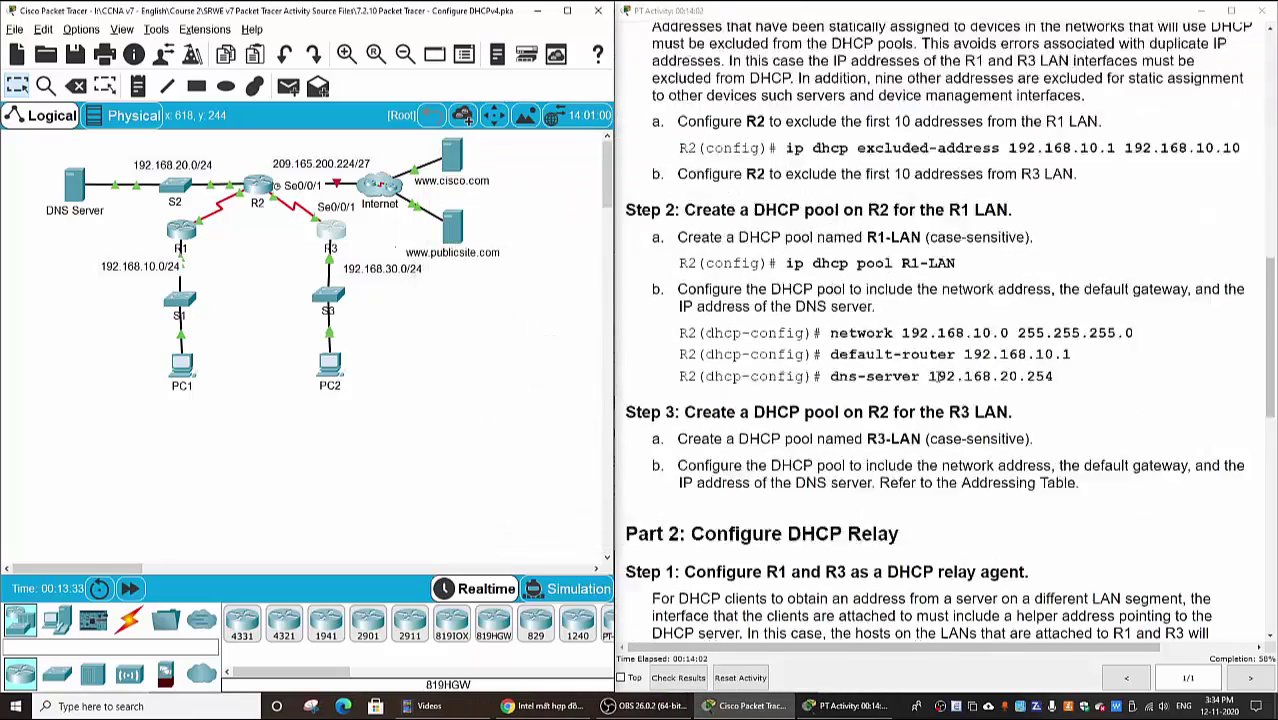
scroll(938, 376, down, 5)
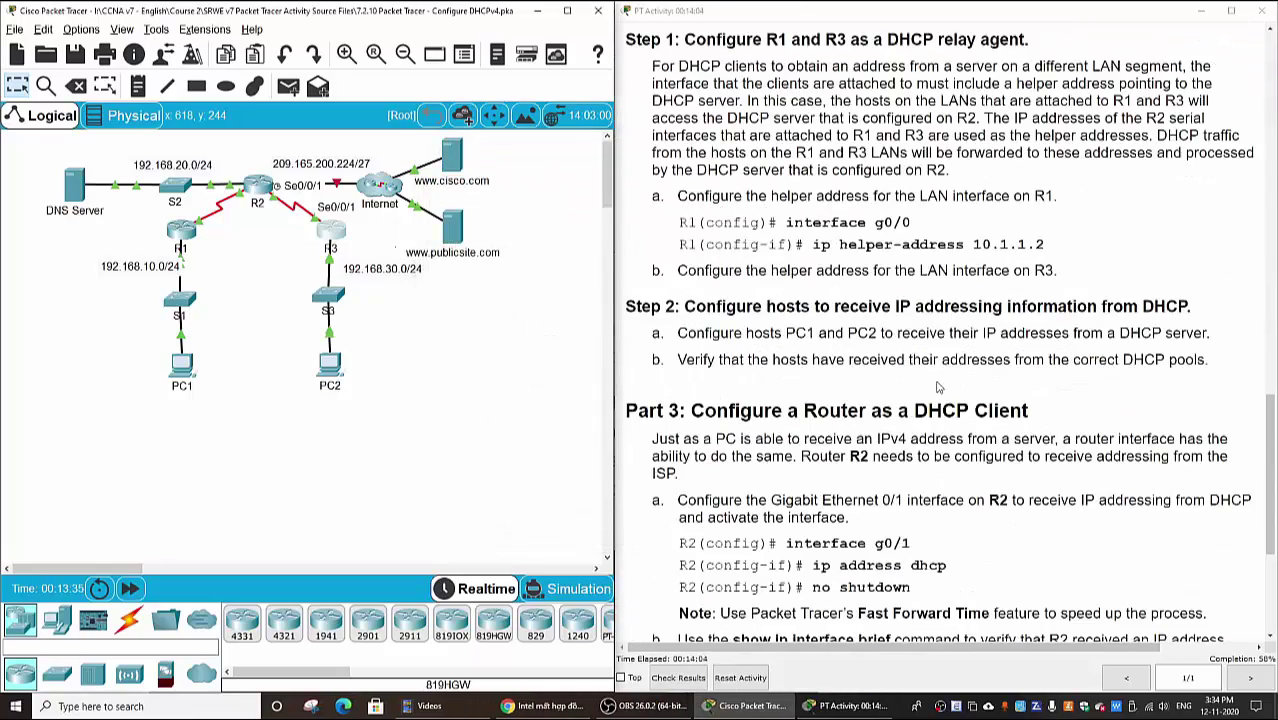
scroll(938, 387, down, 1)
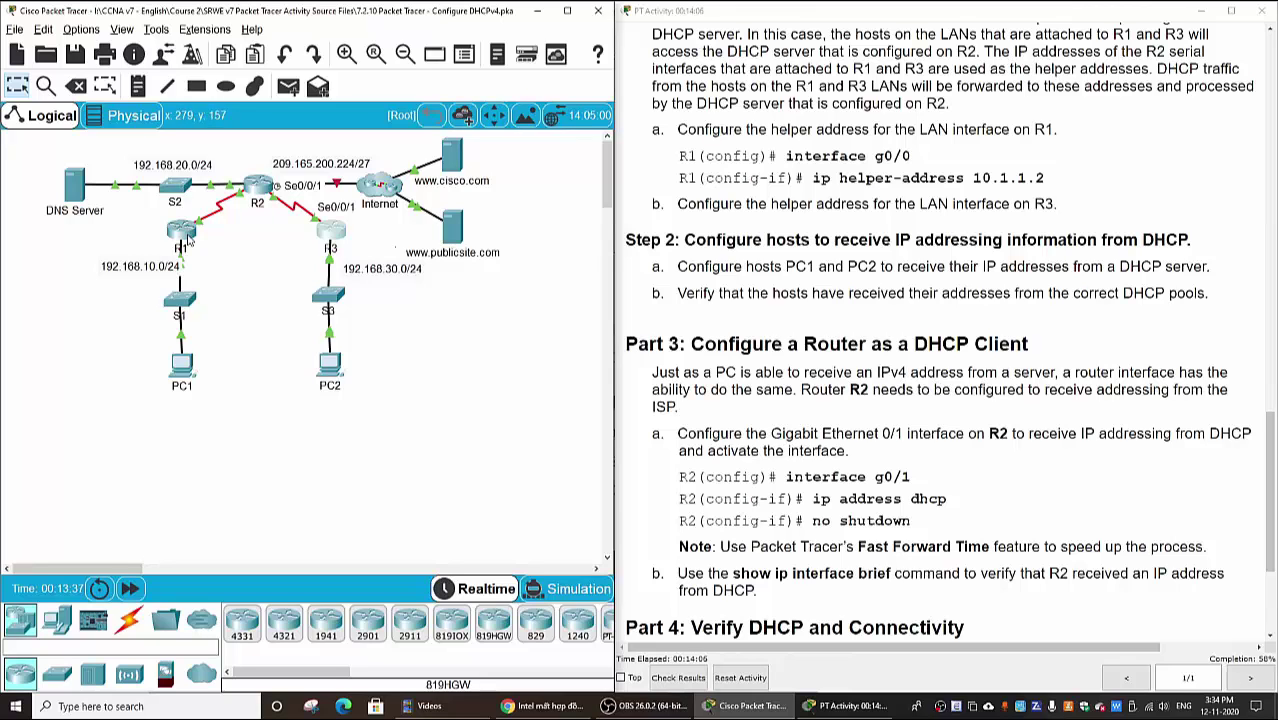
click(811, 367)
scroll(811, 367, down, 3)
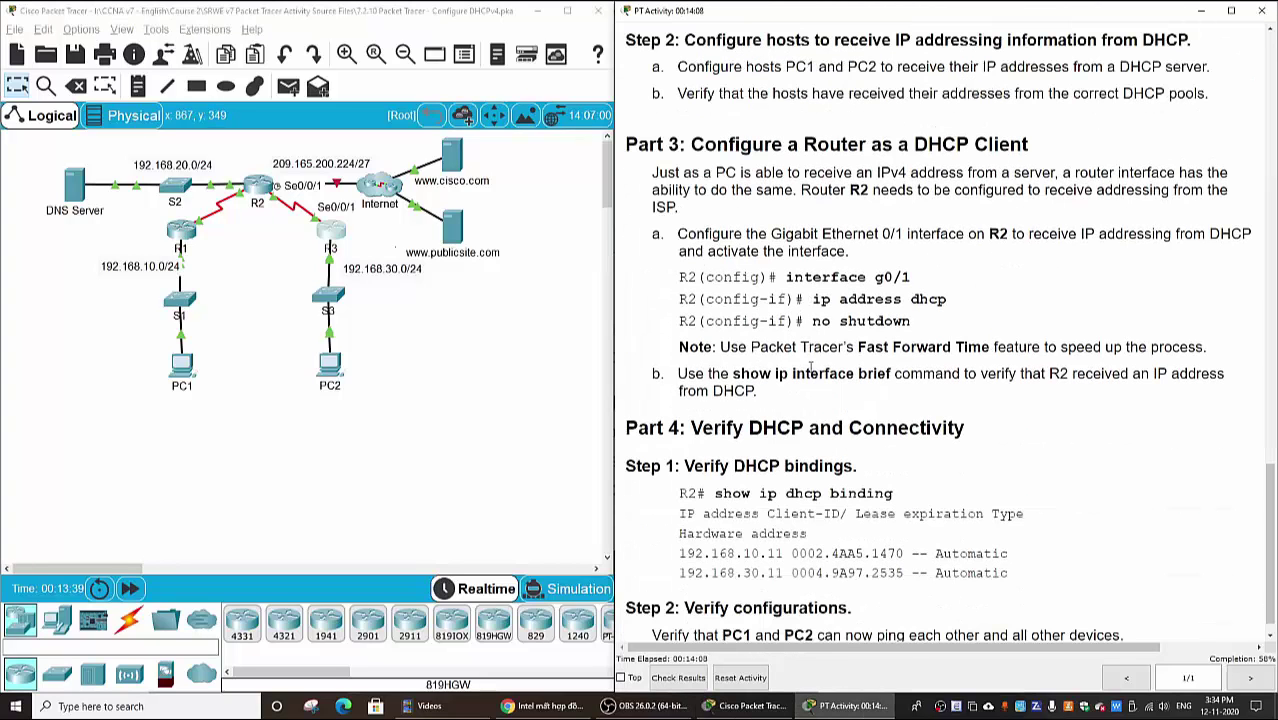
click(237, 434)
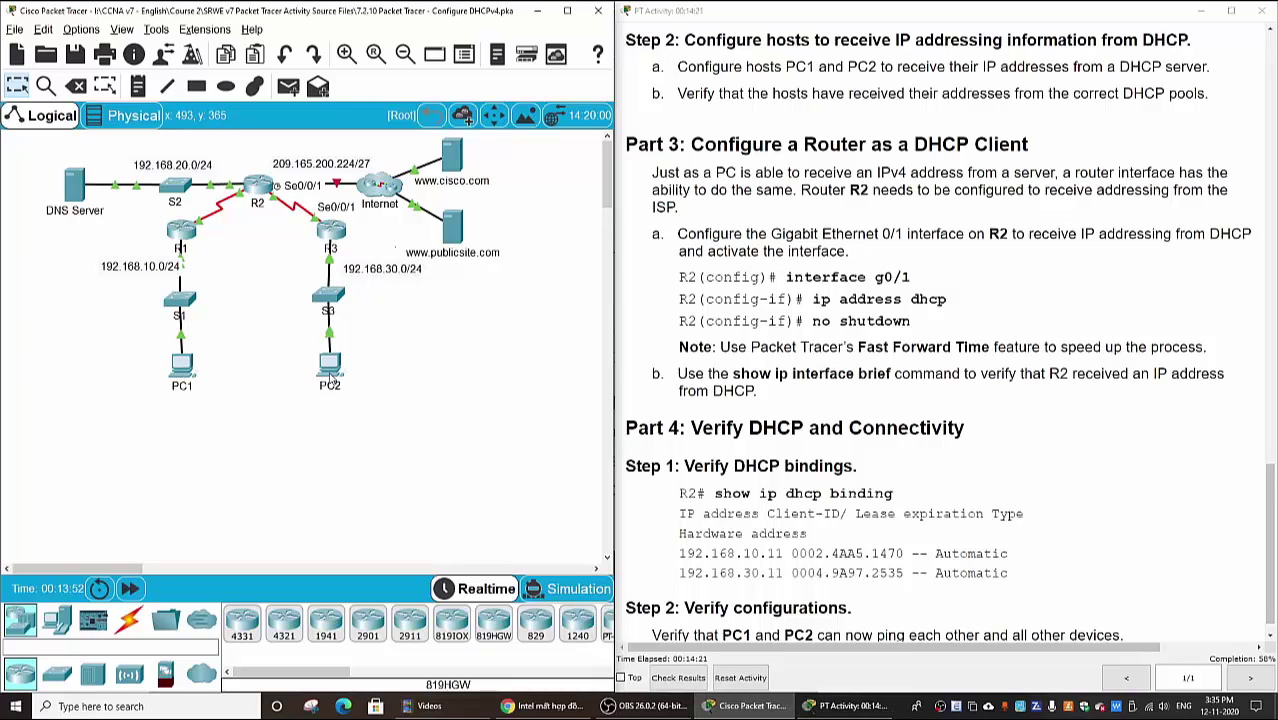
click(181, 366)
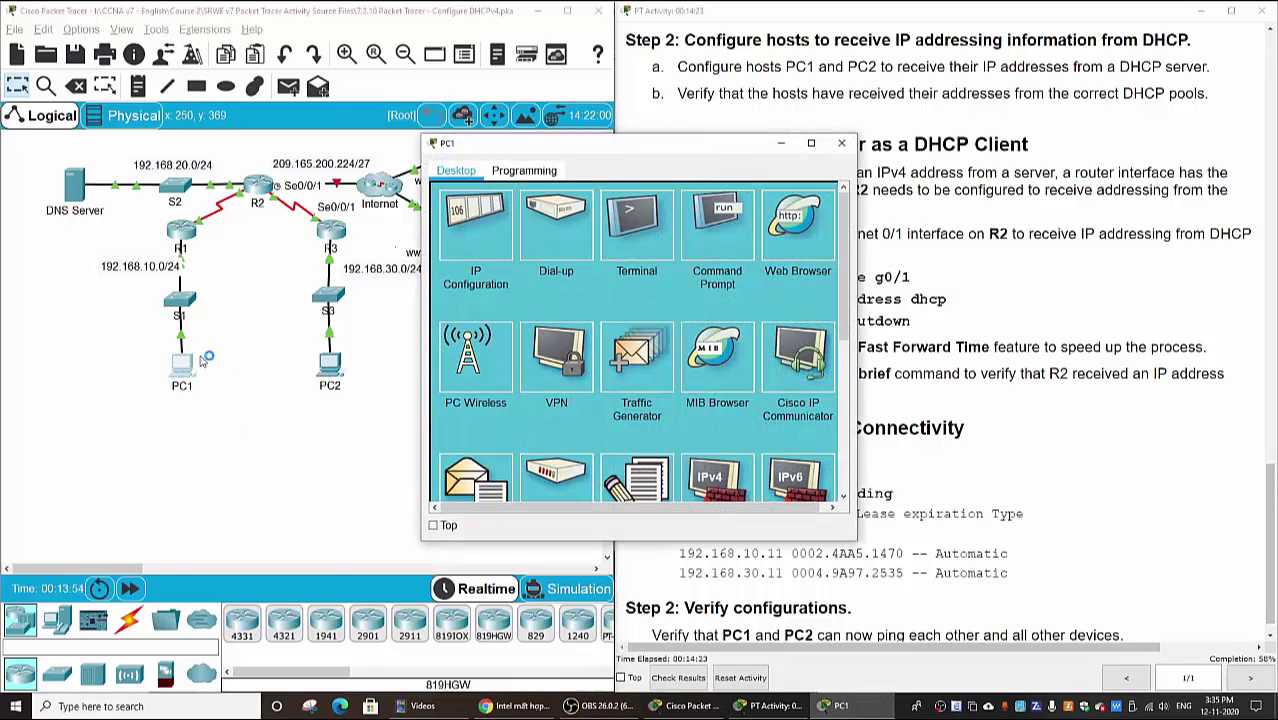
click(476, 225)
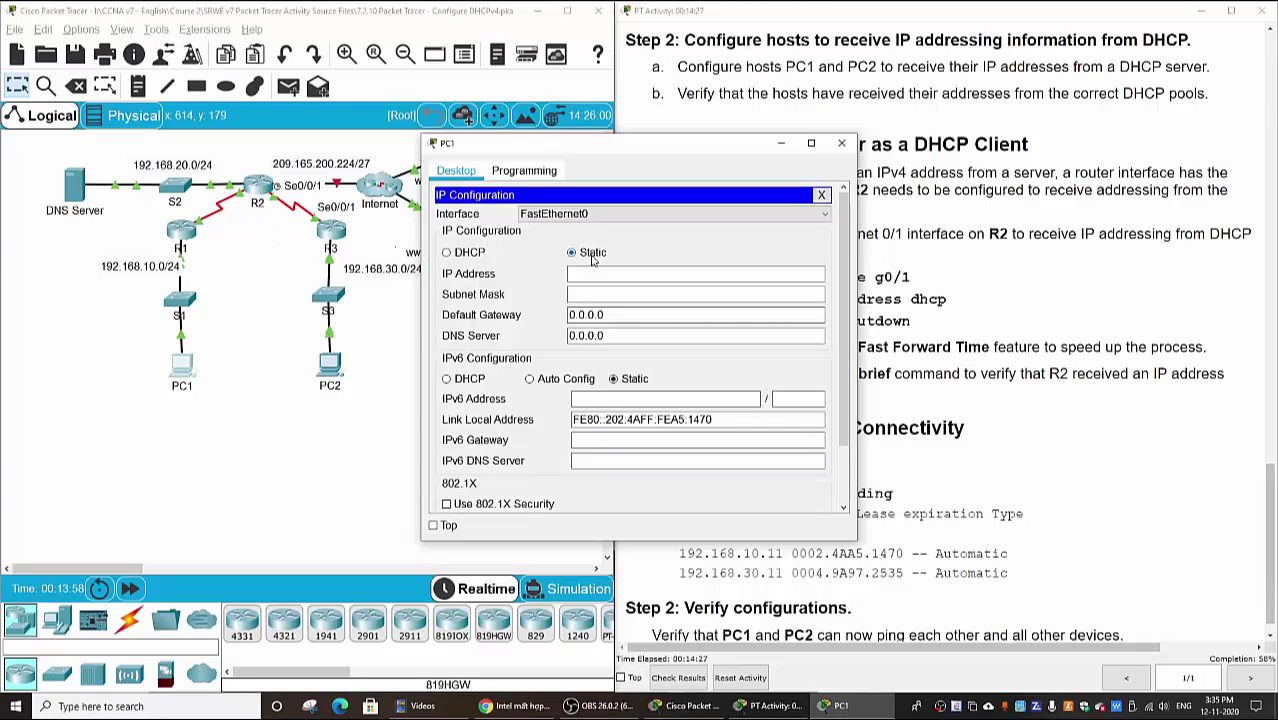
click(458, 257)
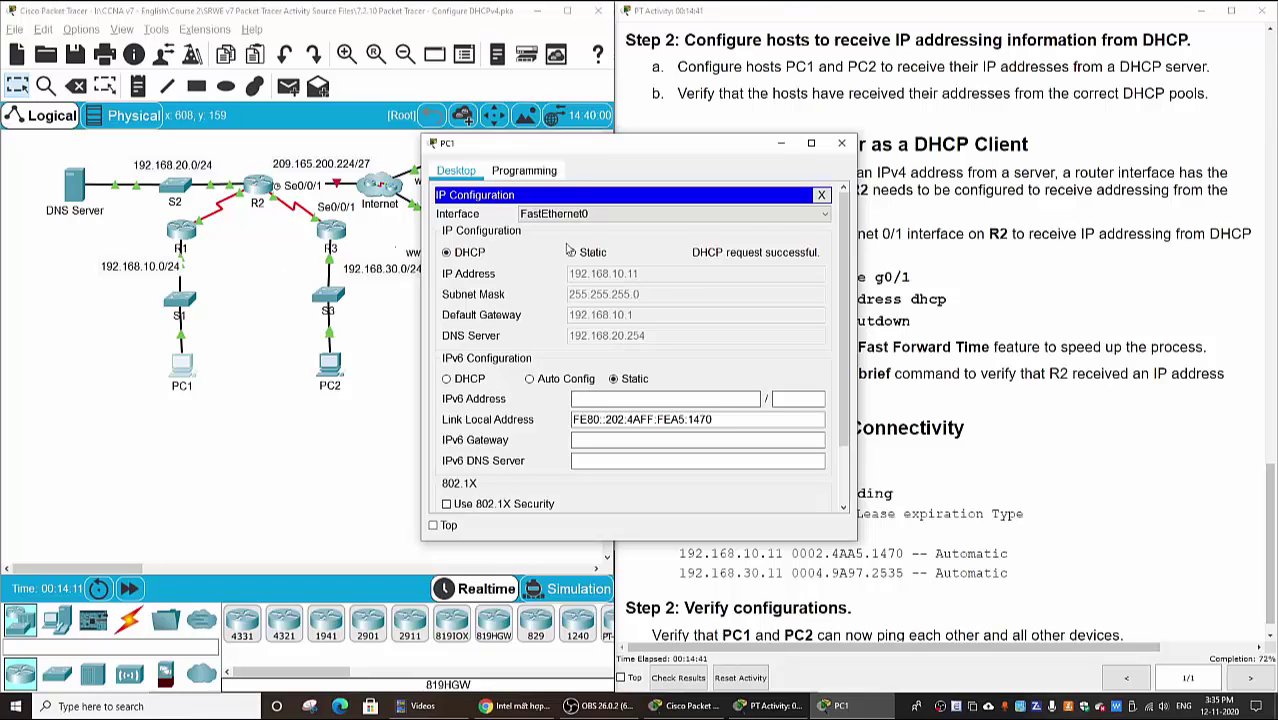
click(841, 143)
- Switch PC2's IPv4 configuration on FastEthernet0 to DHCP and close PC2's window
click(330, 364)
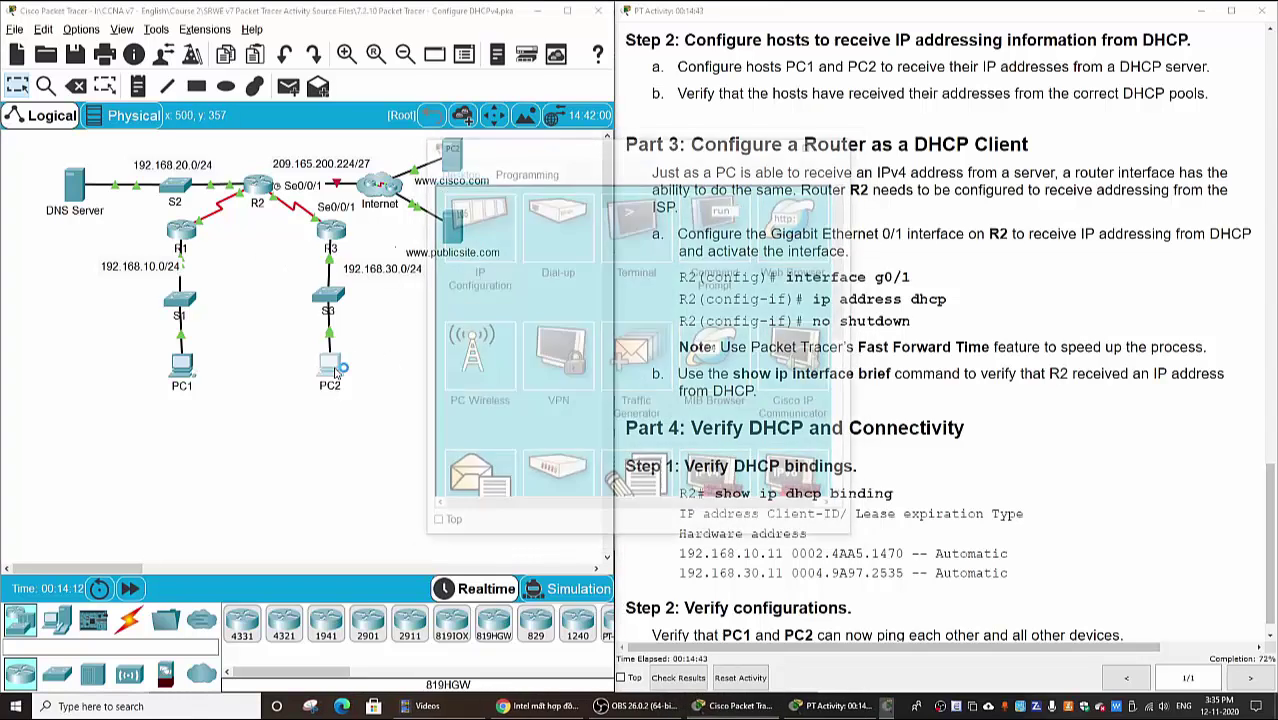
click(478, 229)
click(470, 254)
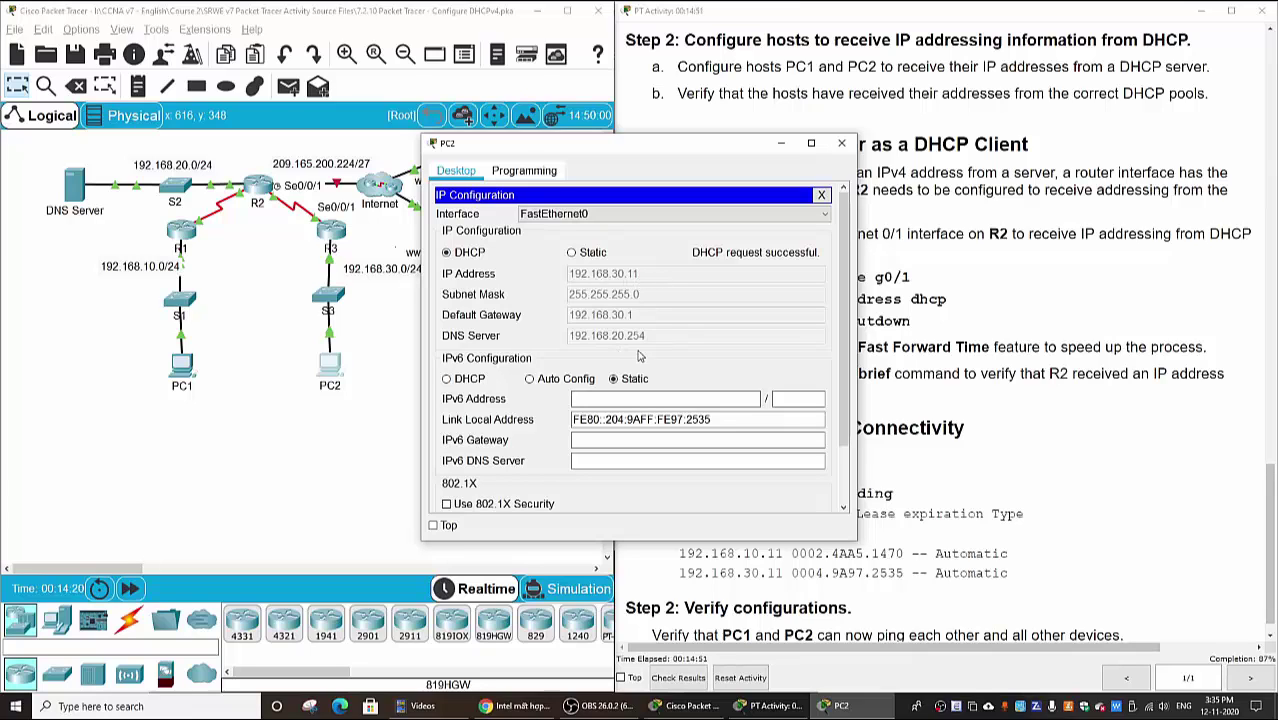
click(841, 143)
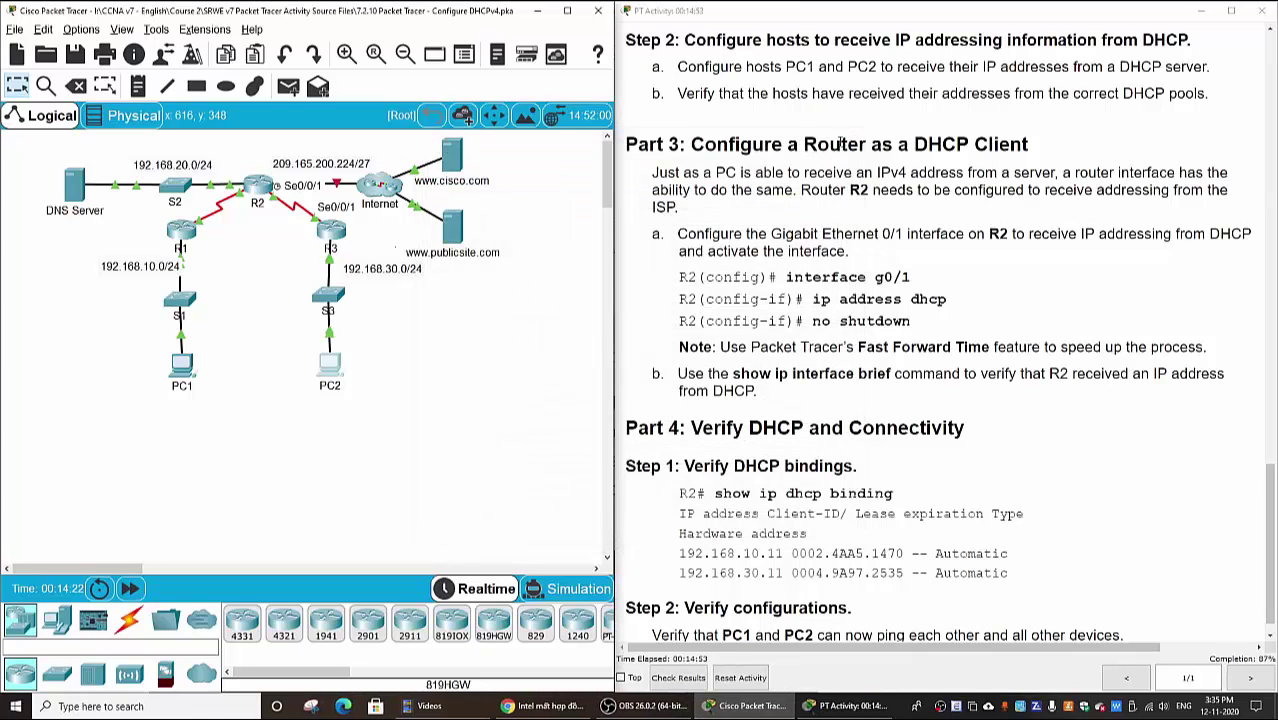
- Read the Part 3 instructions, then open R2's command line and place its window clear of the activity instructions
click(801, 231)
scroll(800, 245, down, 1)
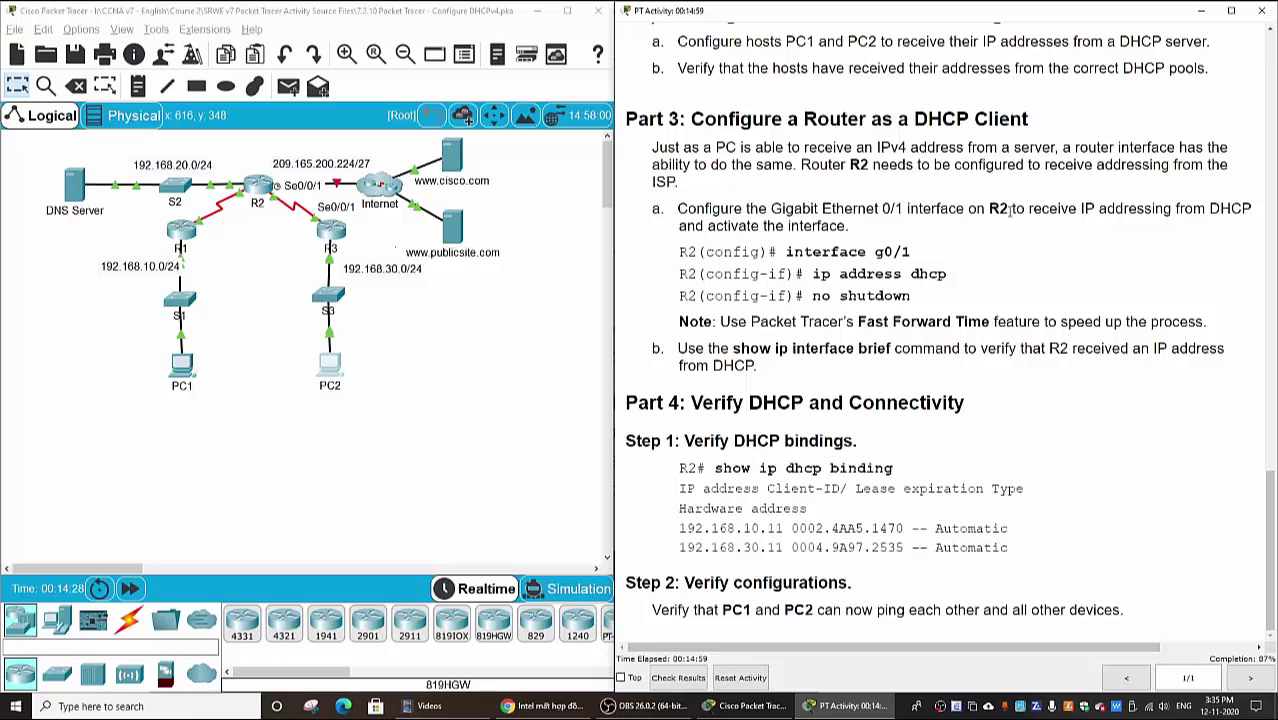
click(253, 283)
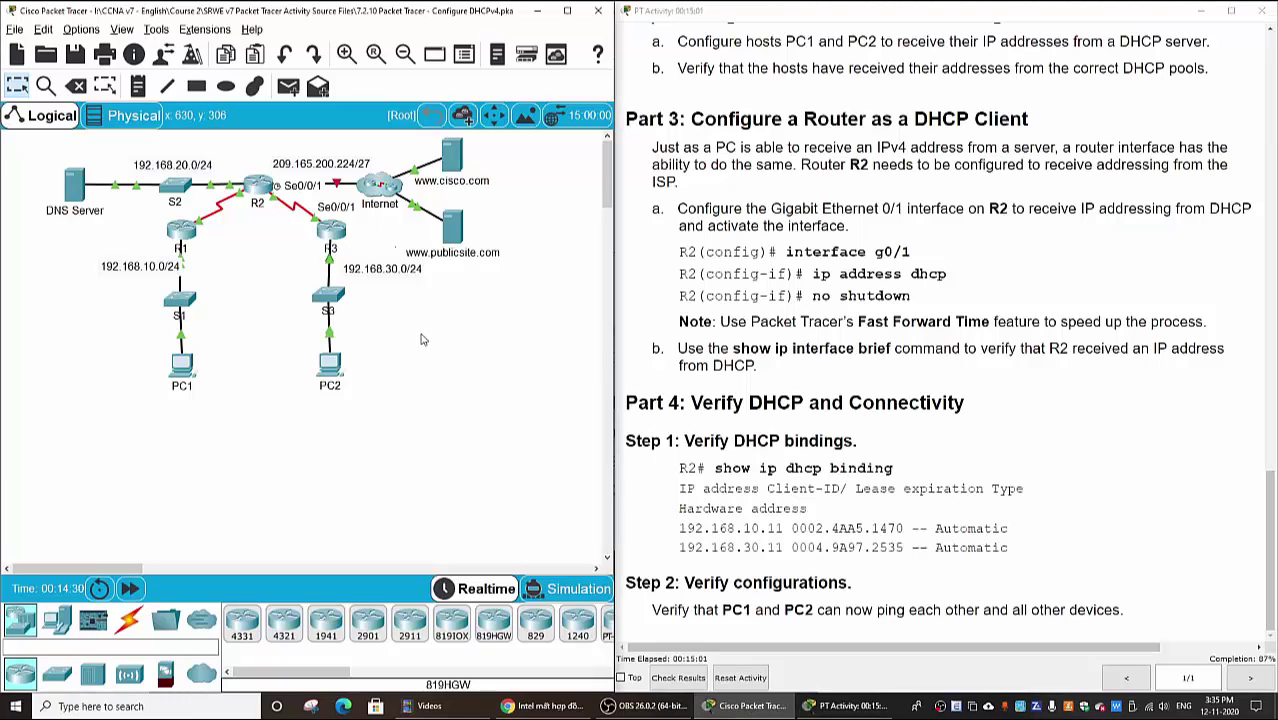
drag(266, 181, 280, 200)
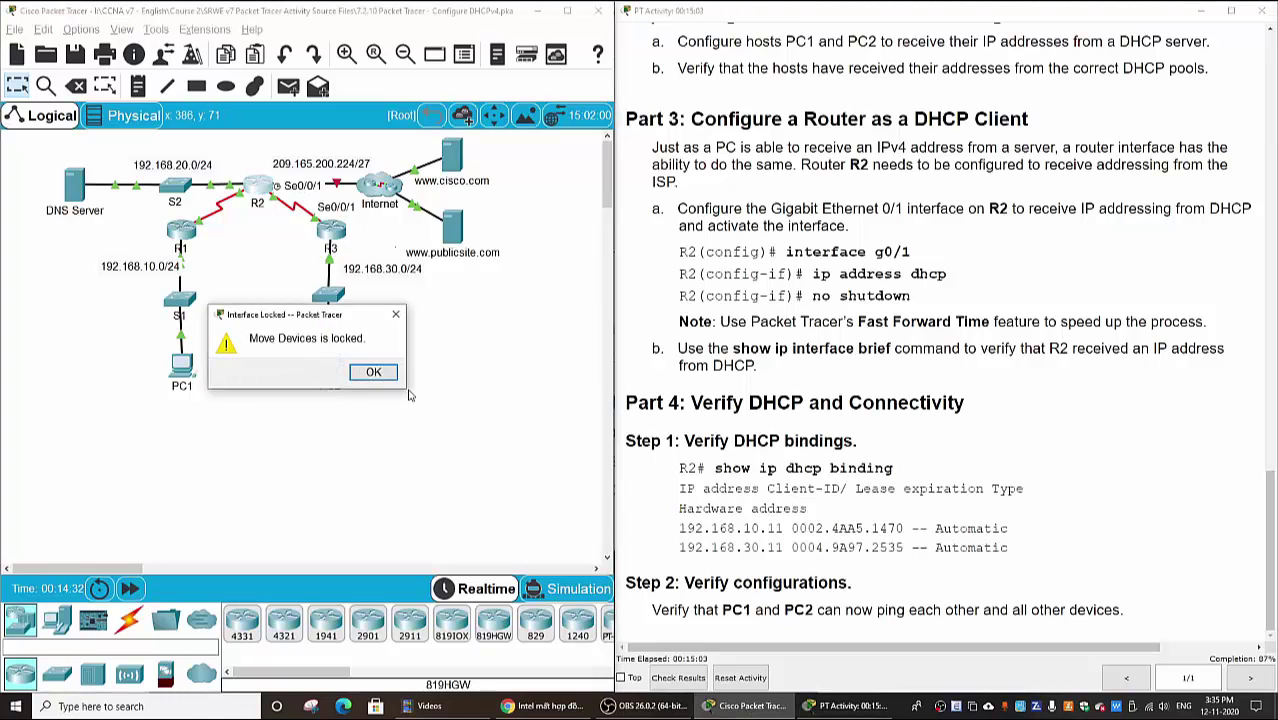
click(374, 368)
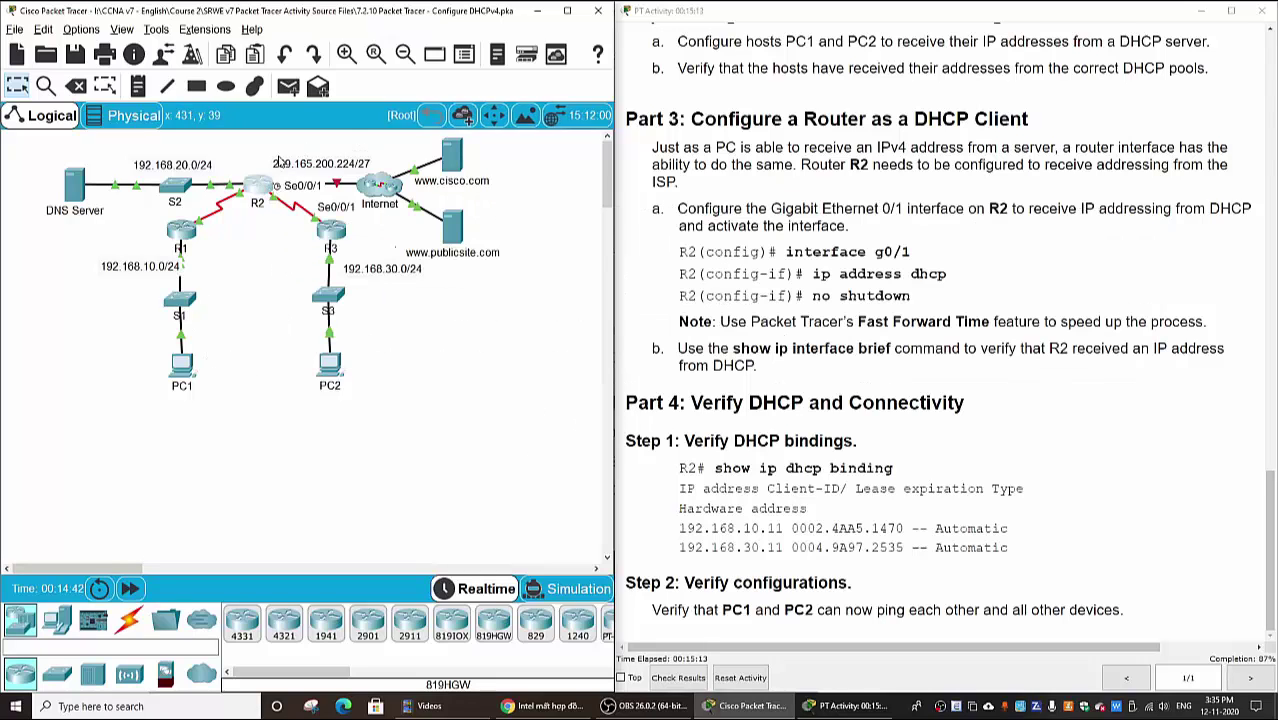
click(262, 190)
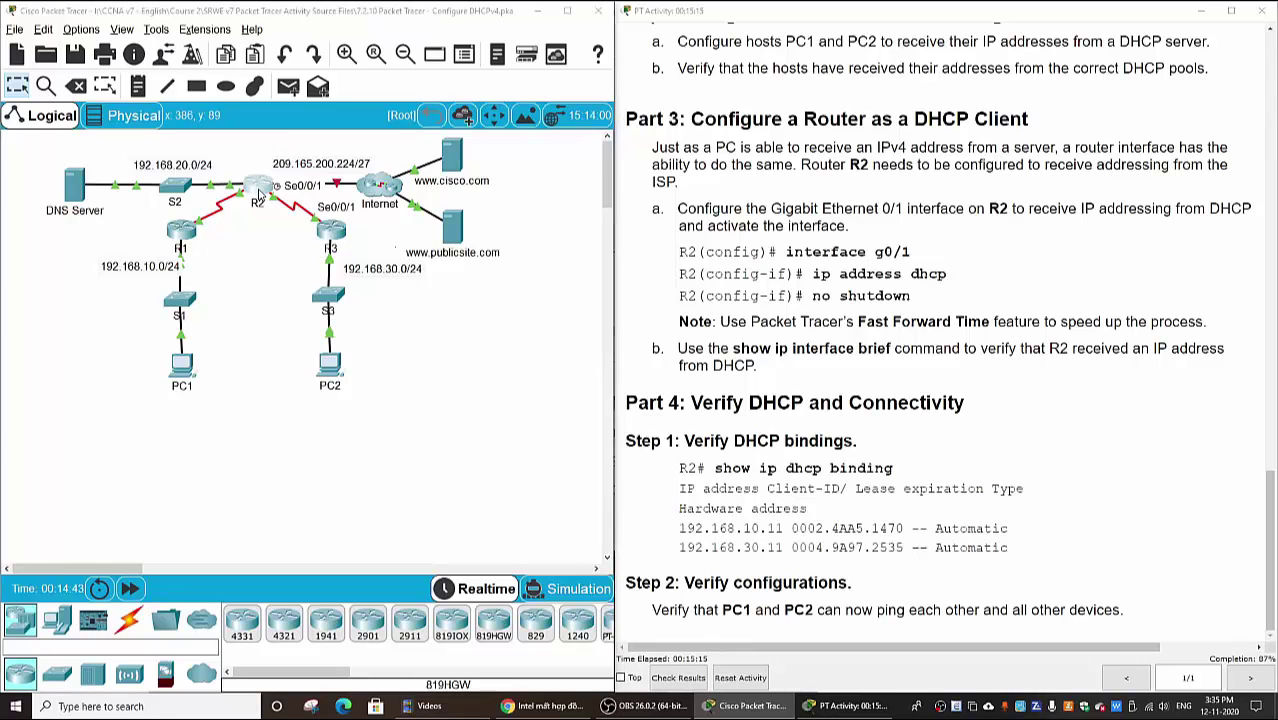
drag(647, 158, 314, 101)
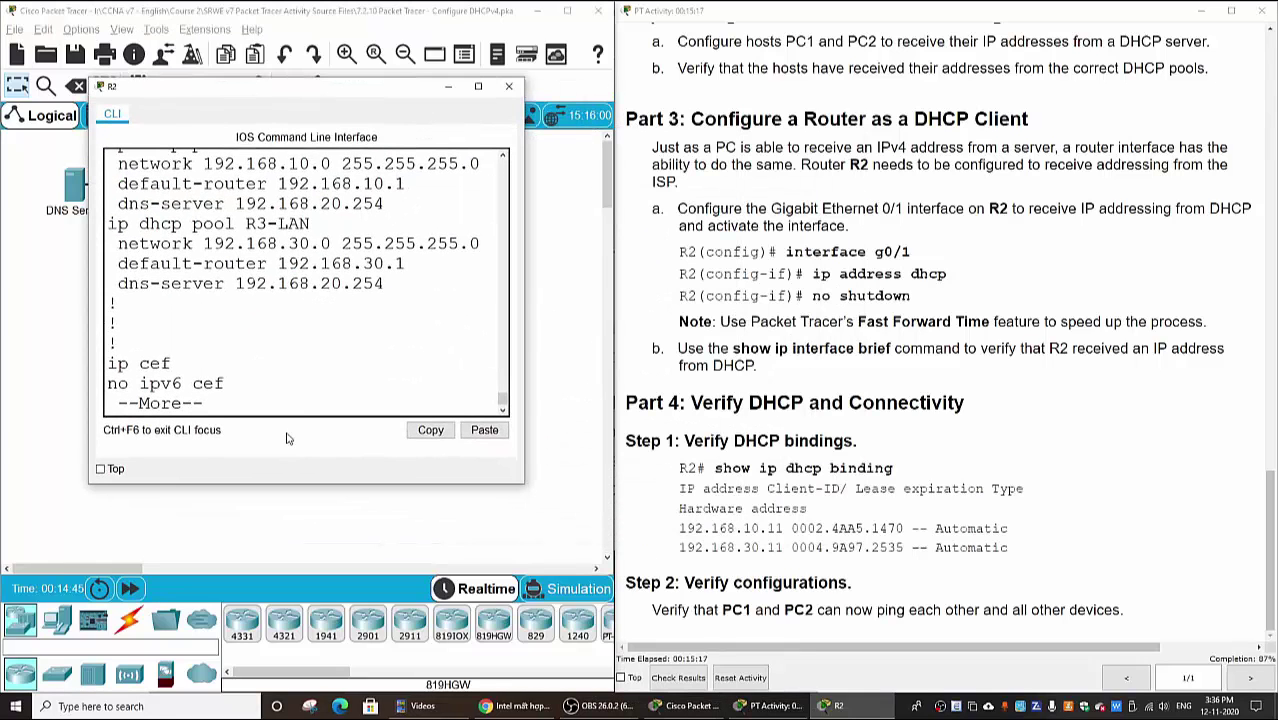
- Leave R2's paged running-configuration listing and enter interface configuration mode for g0/1
click(267, 404)
key(Return)
key(Return)
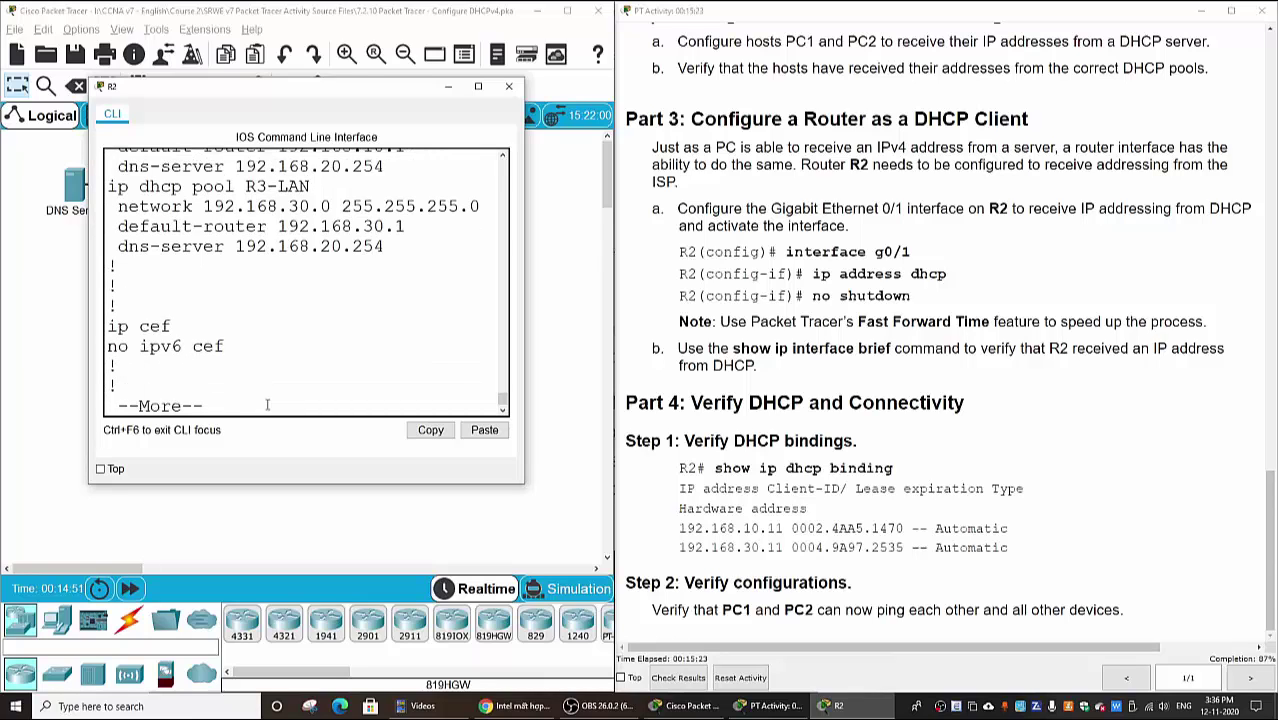
key(Return)
key(Return)
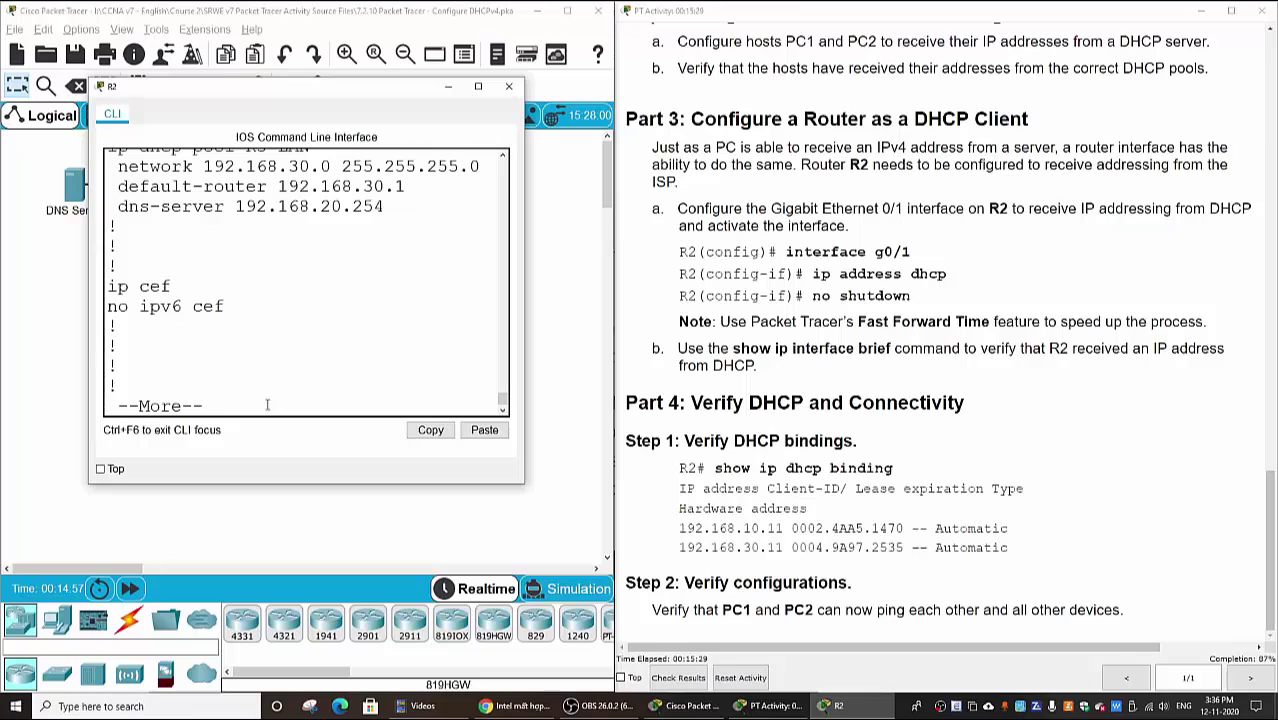
key(Return)
key(Return)
text(conf t)
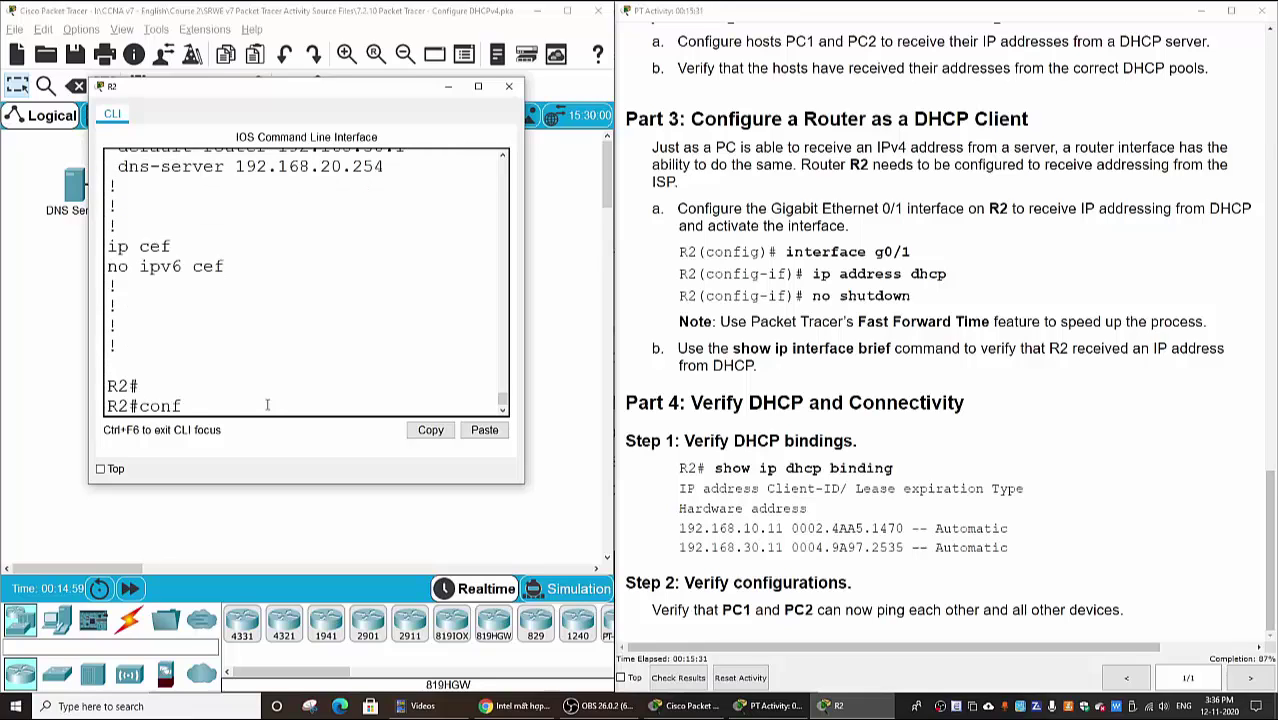
key(Return)
text(int )
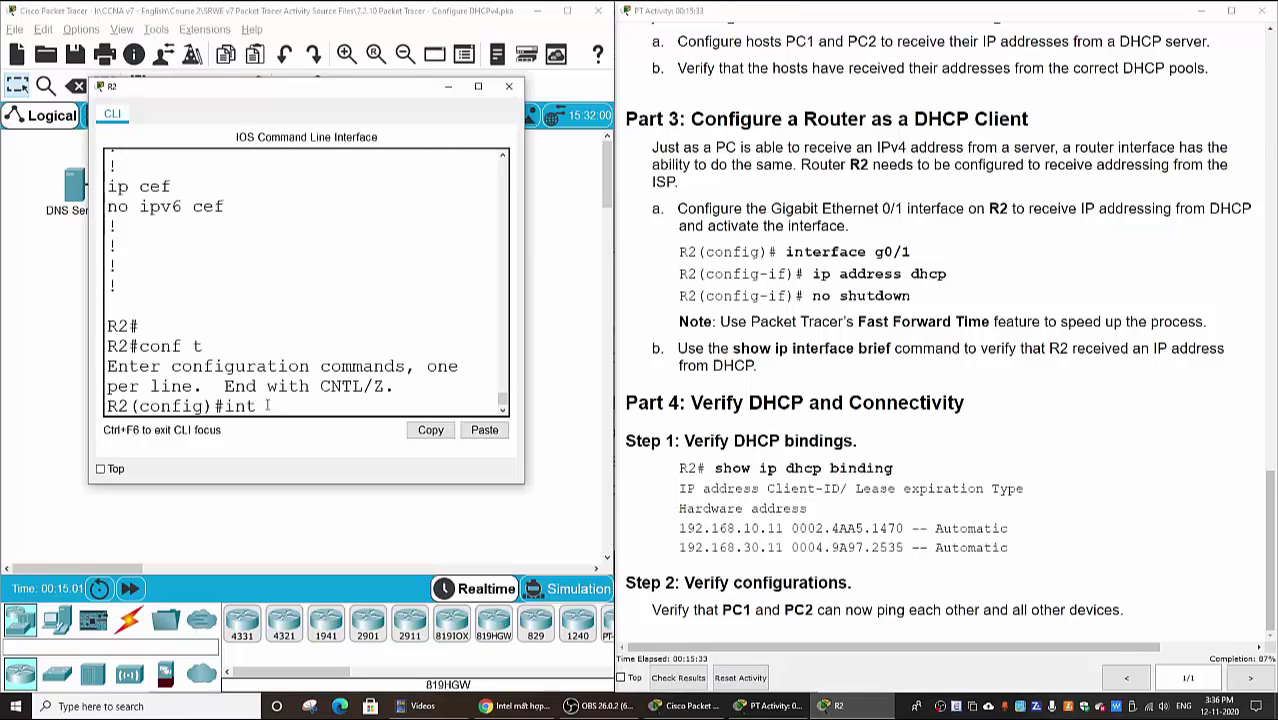
text(g0/1)
key(Return)
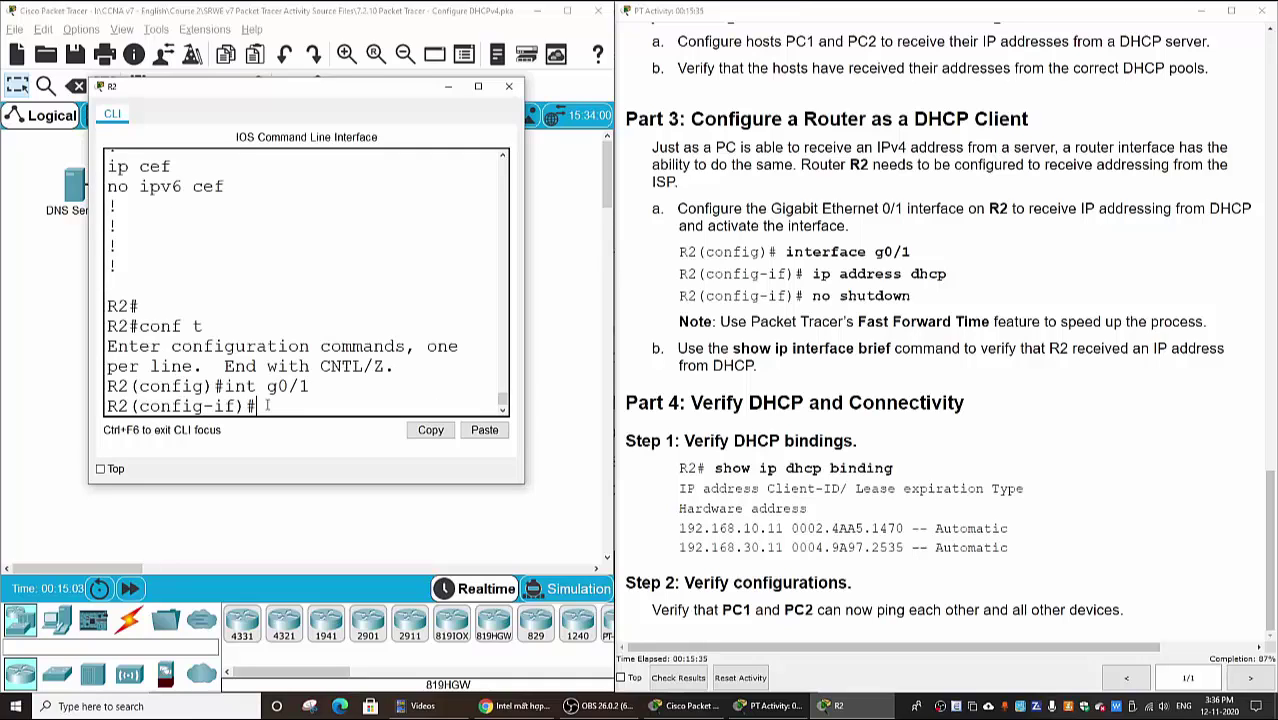
- Configure R2's g0/1 interface to obtain its IP address through DHCP
text(ip ad)
text(dr)
key(Tab)
key(BackSpace)
text(d)
key(Tab)
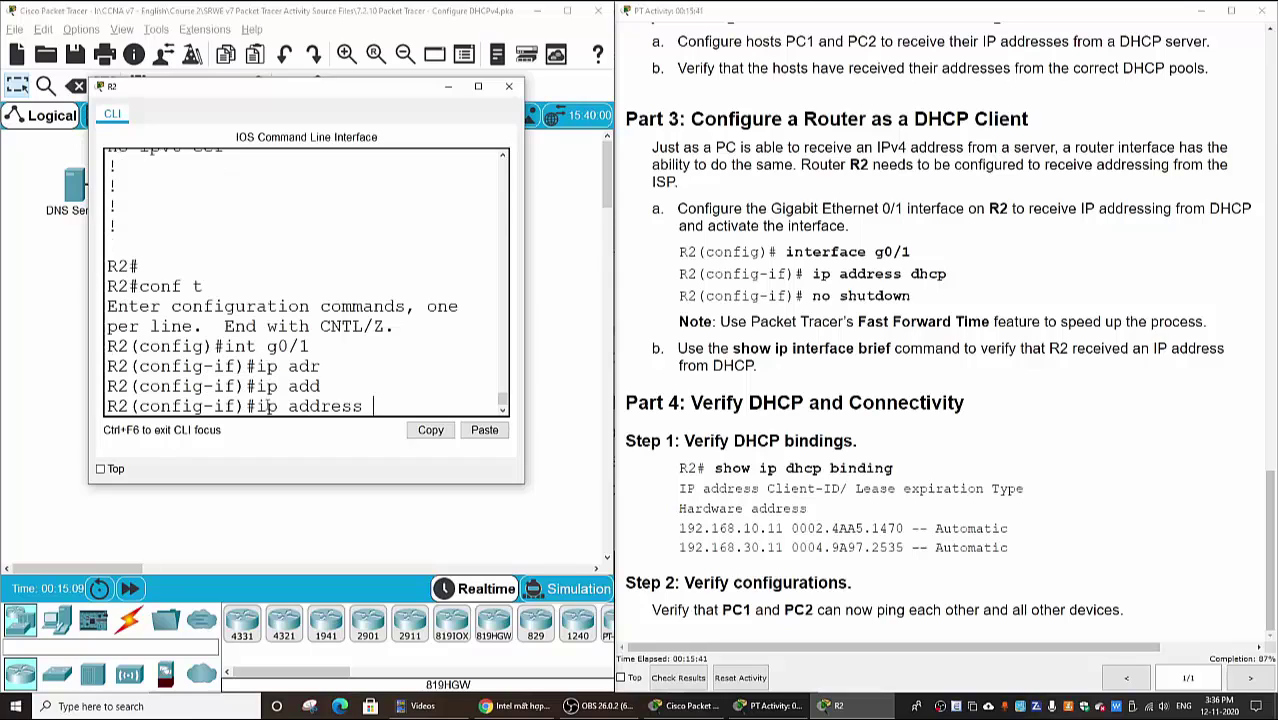
text(dhcp)
key(Return)
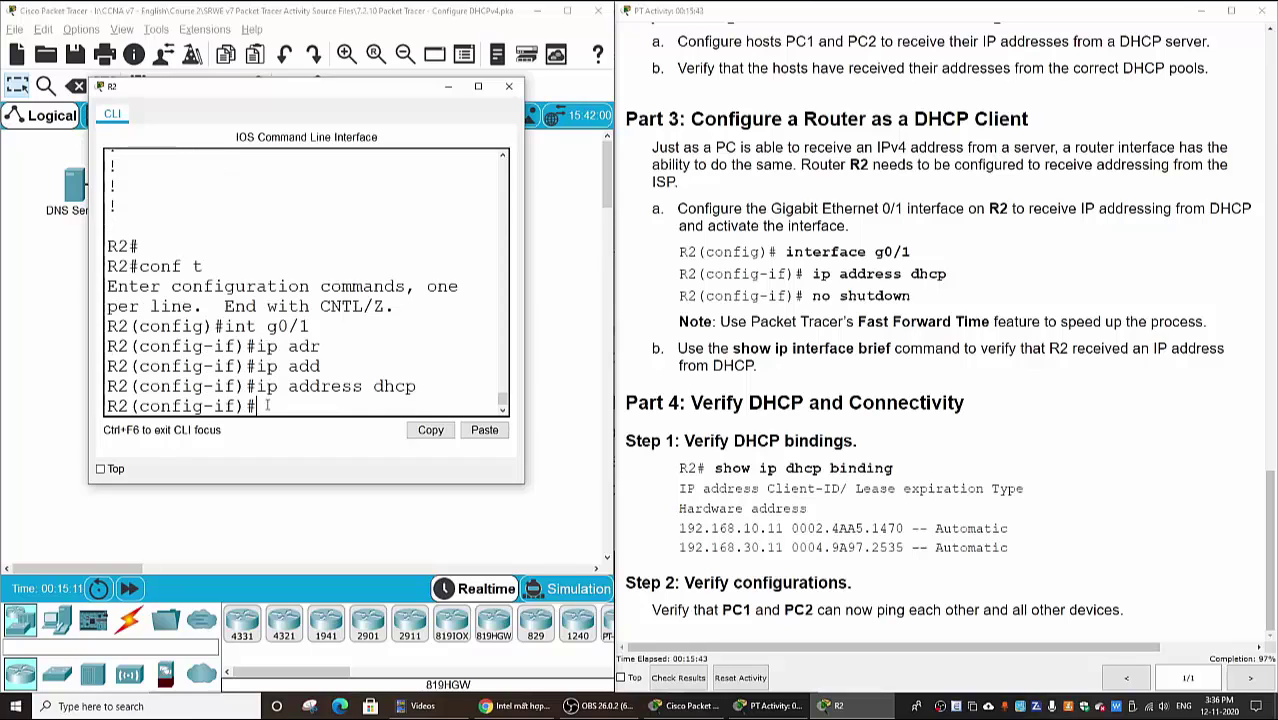
- Activate R2's g0/1 interface with no shut and return to a clean configuration prompt
text(no shut)
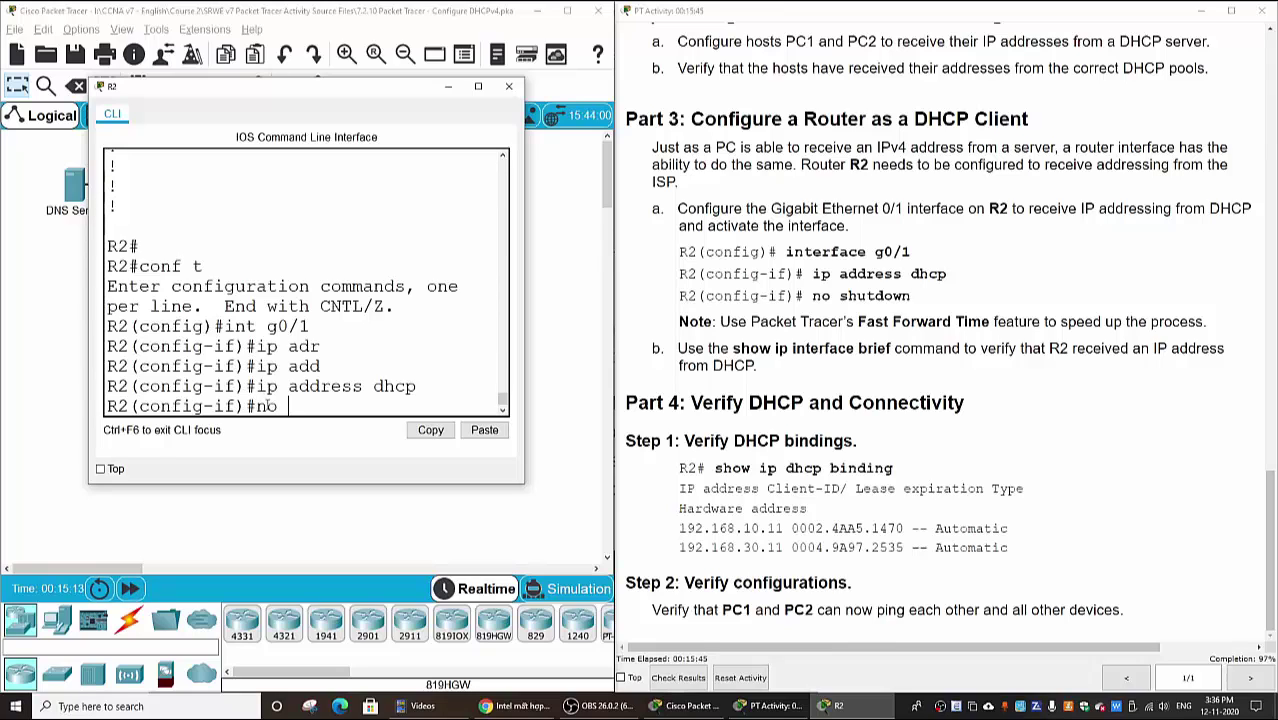
key(Return)
key(Return)
key(Return)
key(Return)
key(Return)
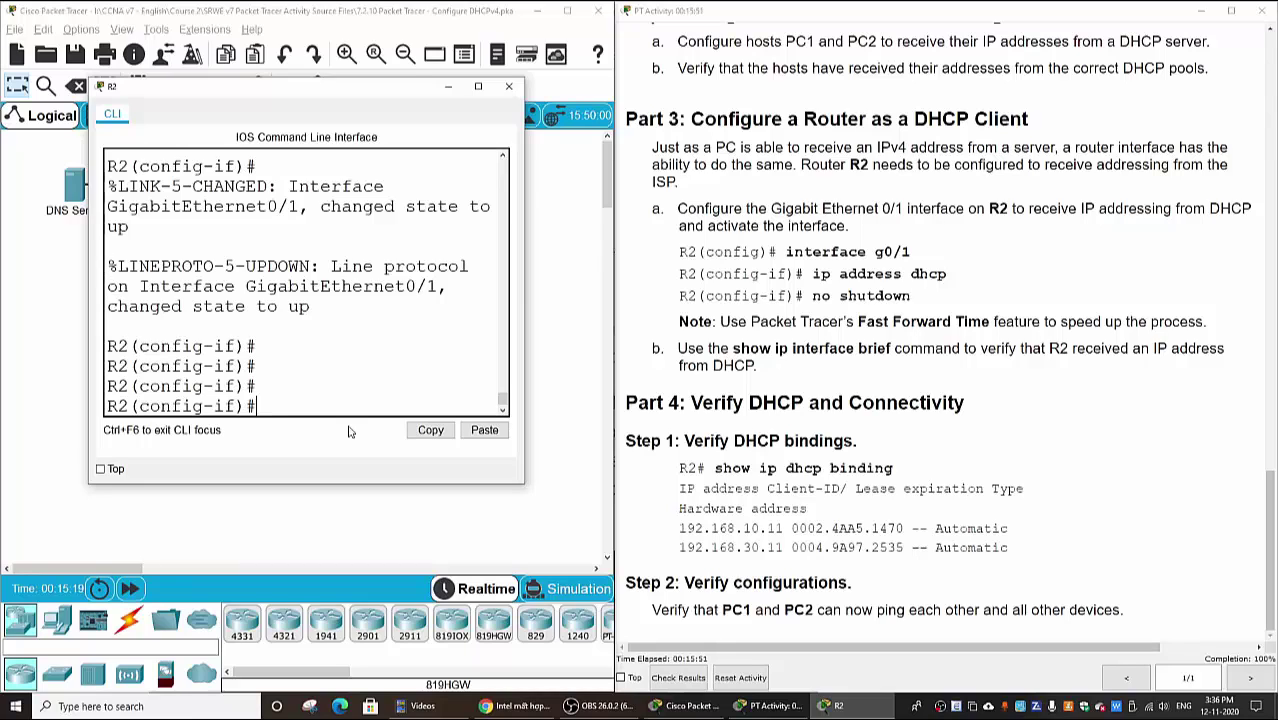
- List R2's interfaces with do show ip int bri, maximize the window and examine the GigabitEthernet0/1 line
text(do show ip int bri)
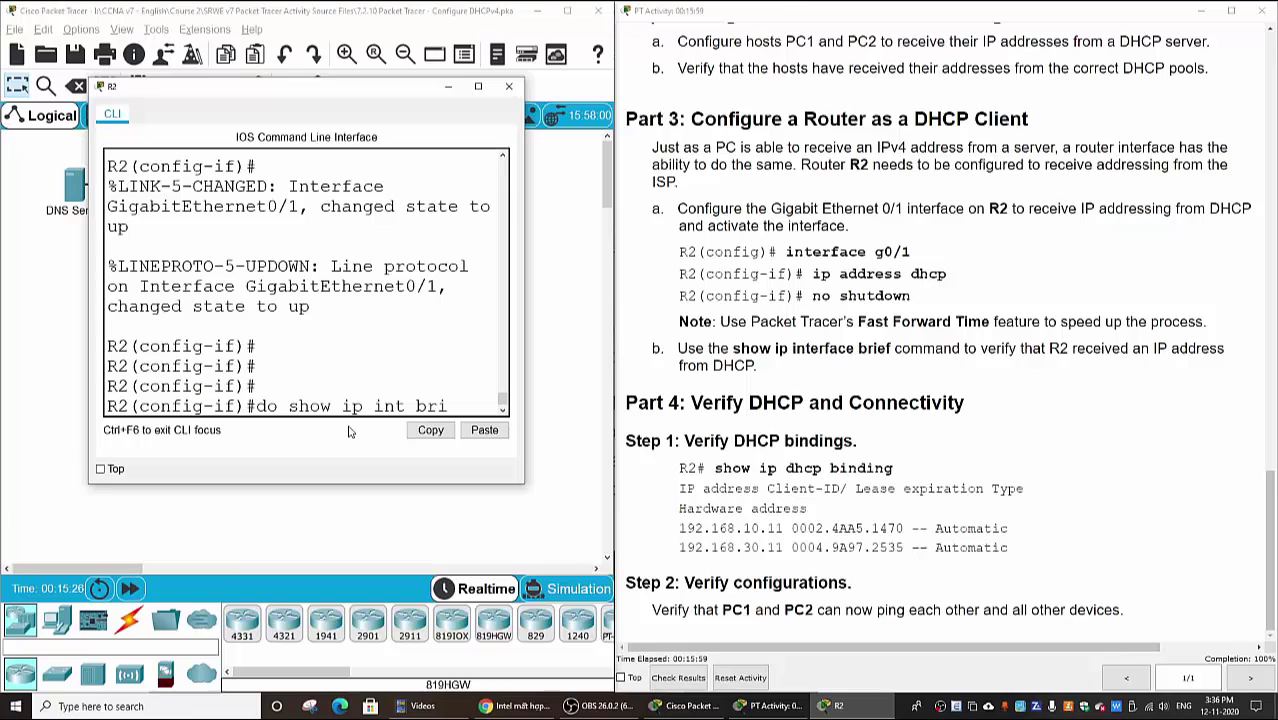
key(Return)
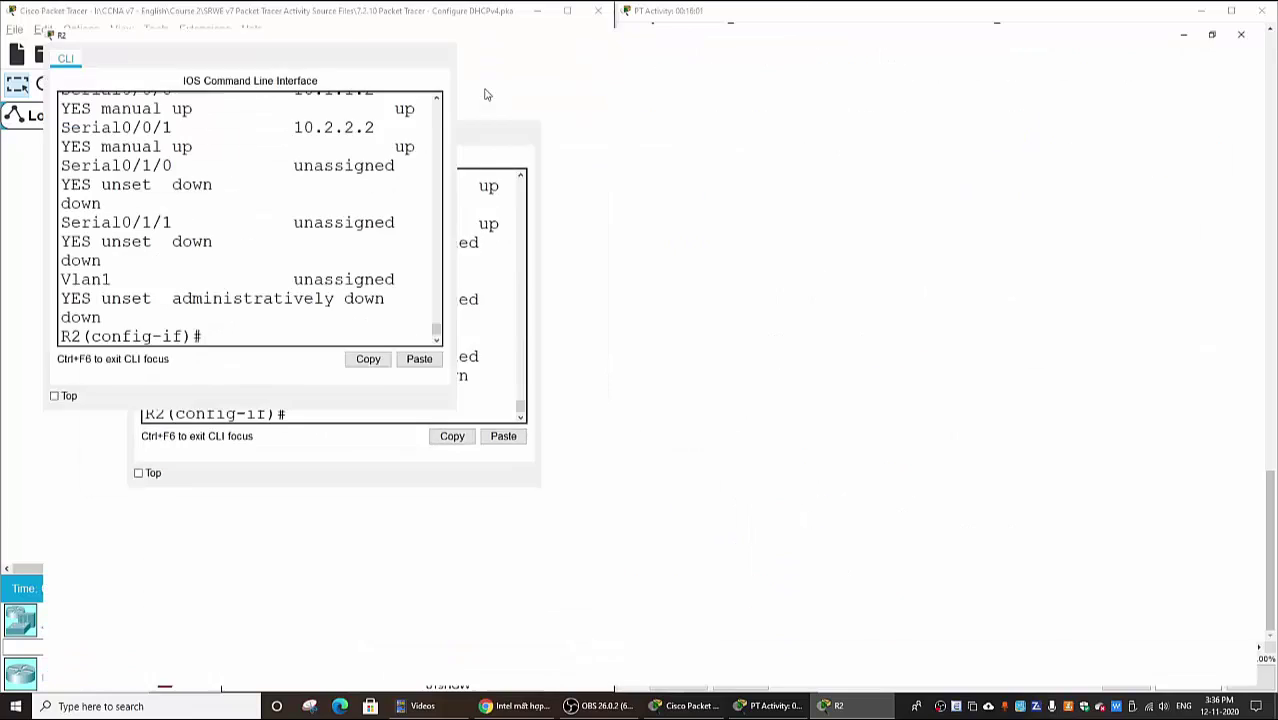
click(482, 88)
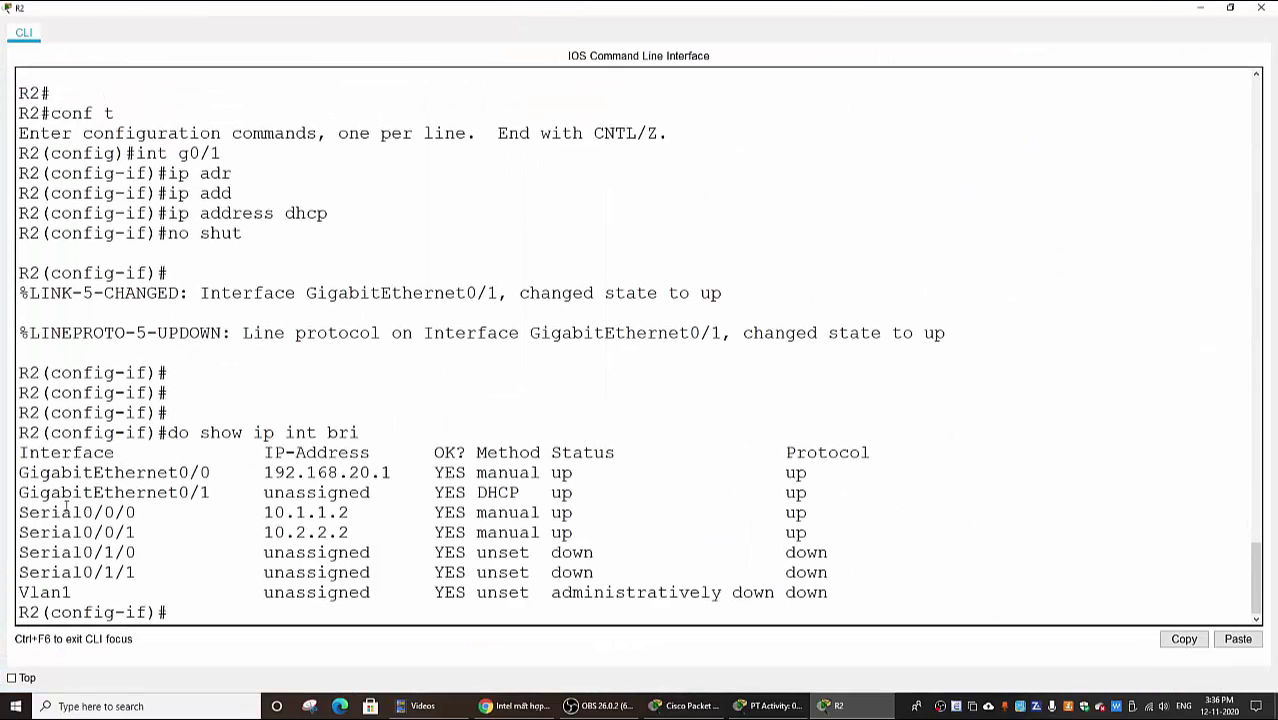
drag(20, 492, 834, 494)
click(250, 616)
- Rerun the brief interface summary on R2 several times and recheck the address status of GigabitEthernet0/1
key(Up)
key(Return)
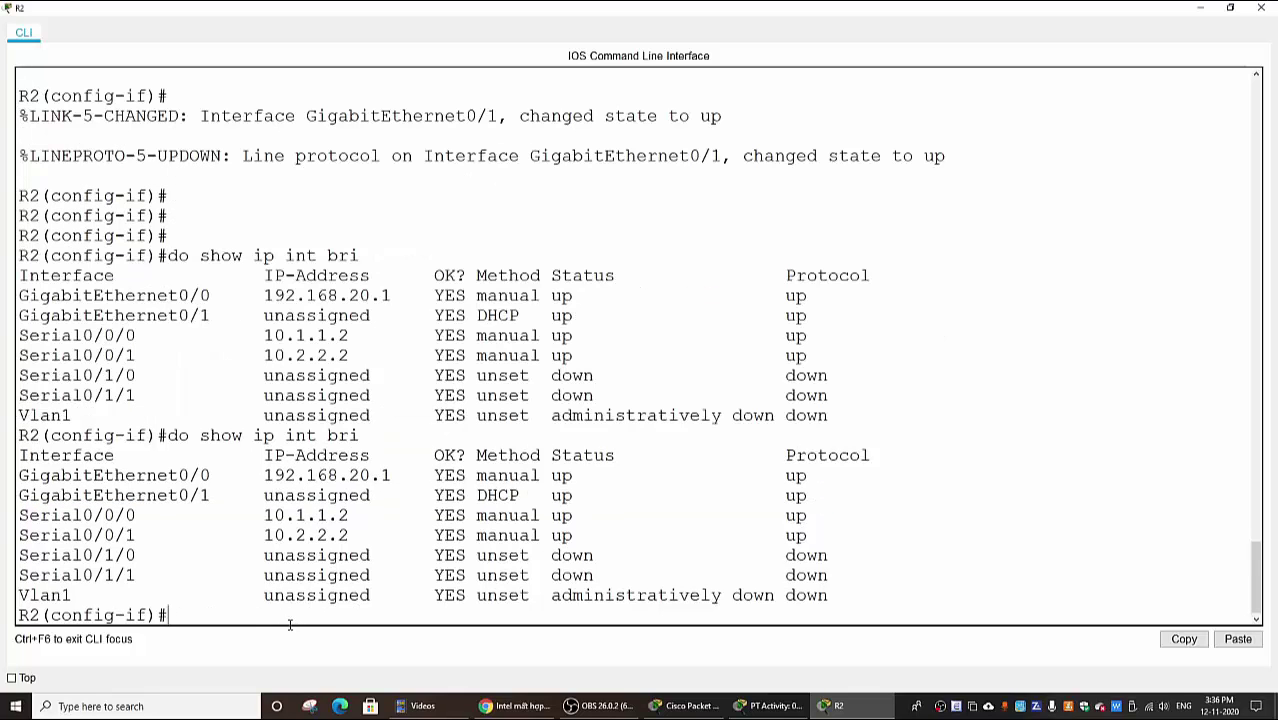
key(Up)
key(Return)
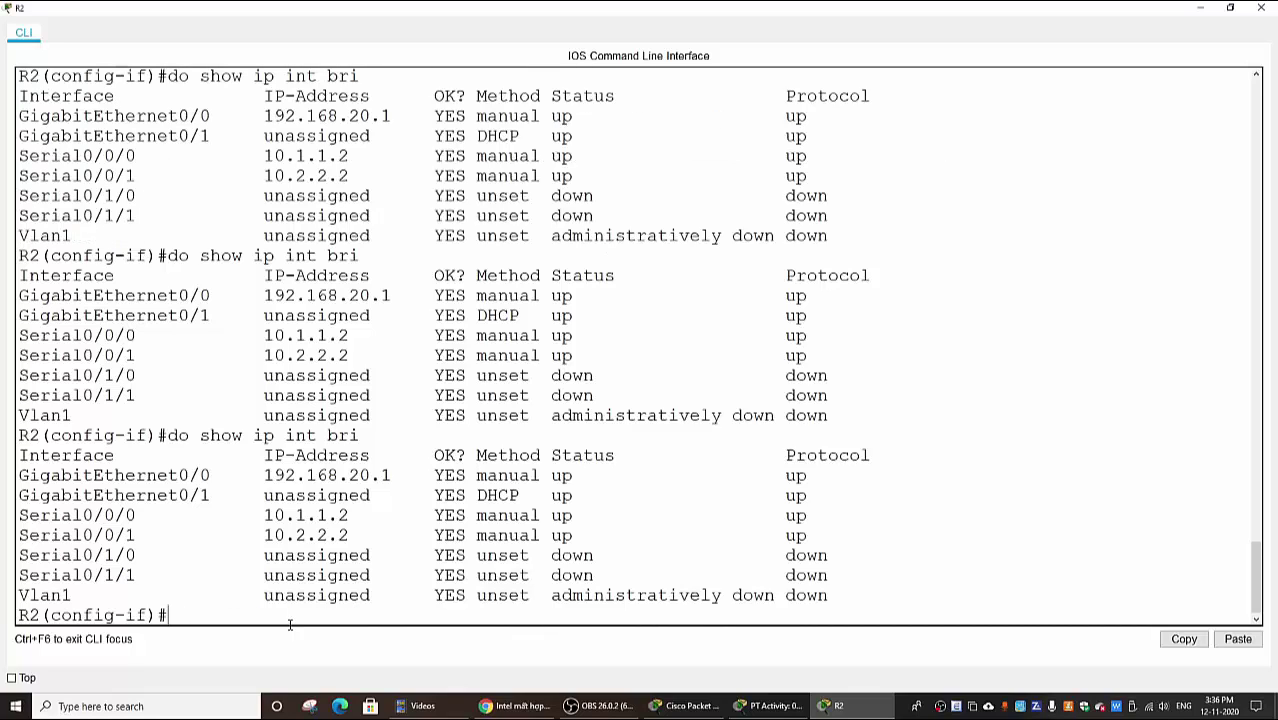
key(Up)
key(Return)
drag(264, 495, 846, 499)
click(228, 595)
- Check the port labels of R2's link to the Internet, fast-forward the simulation time and return to R2's command line
key(alt+Tab)
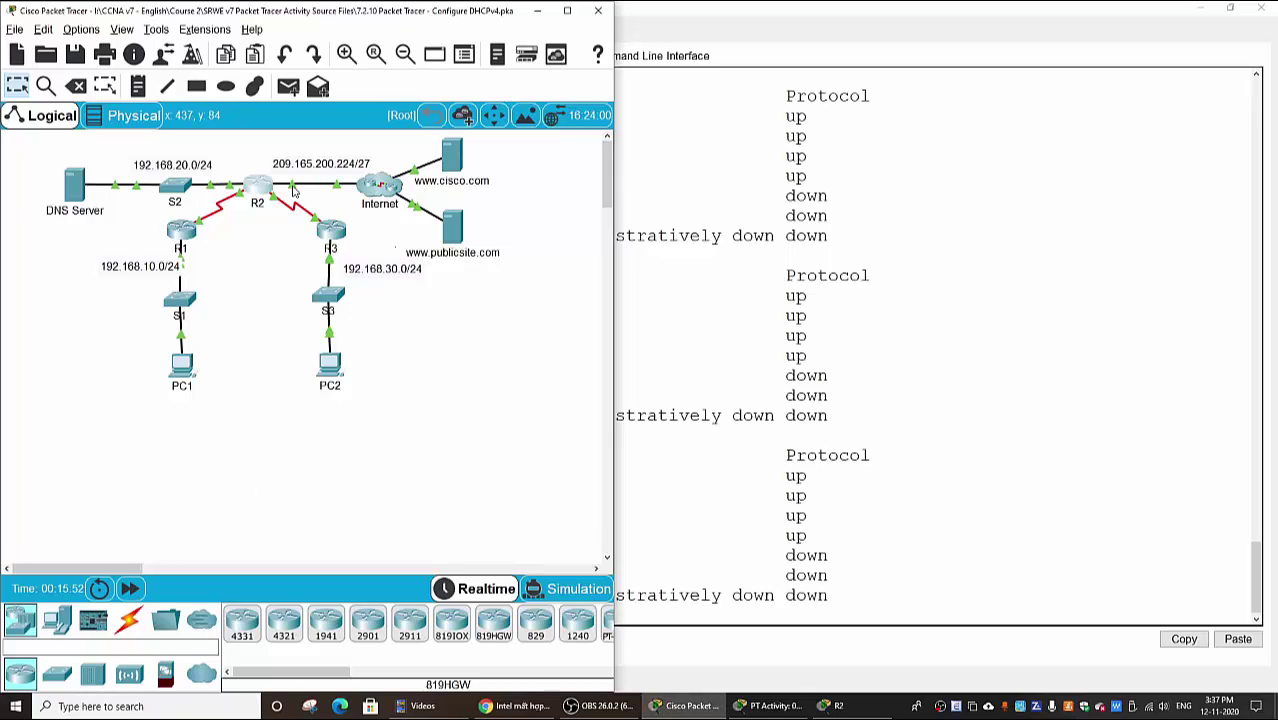
mouse_move(292, 190)
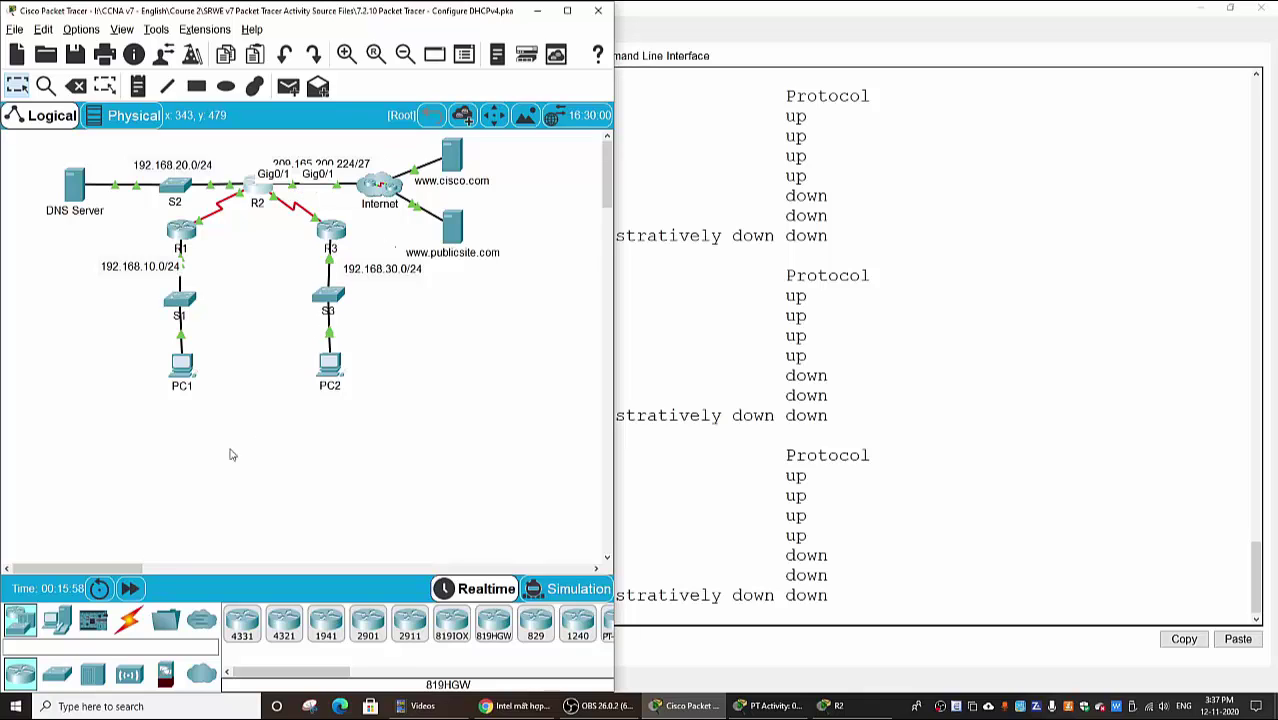
click(130, 588)
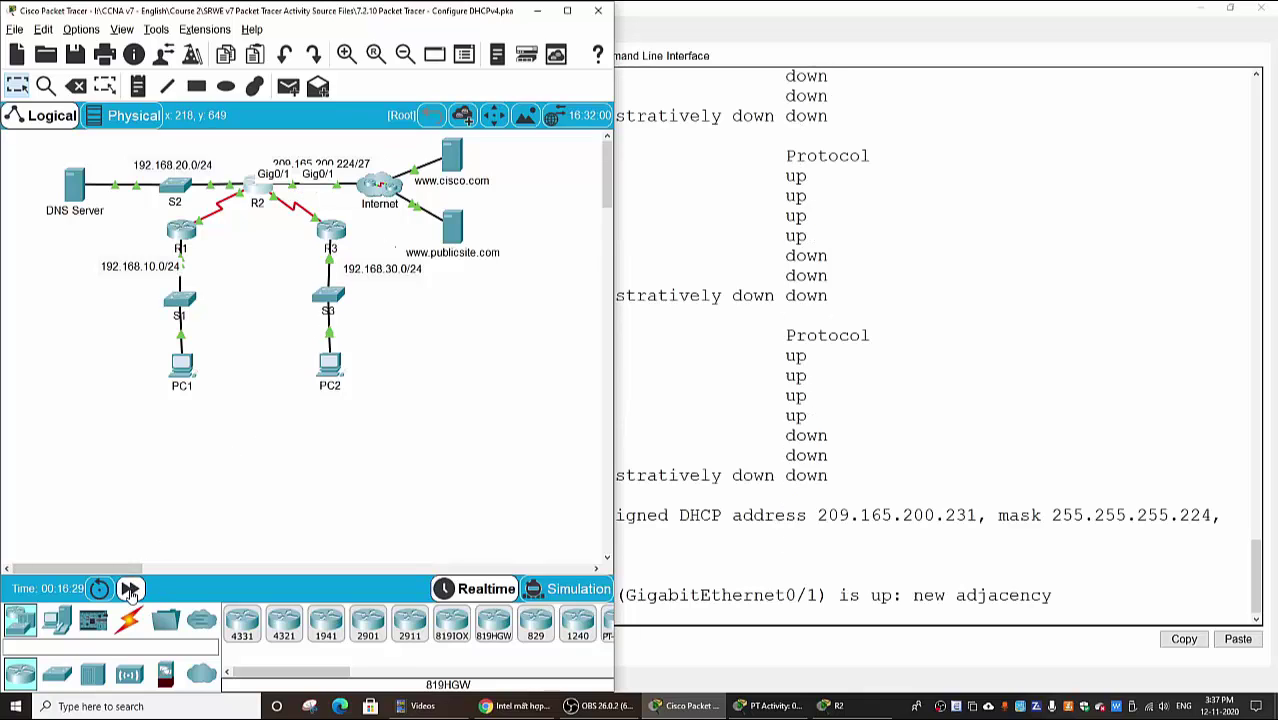
click(837, 560)
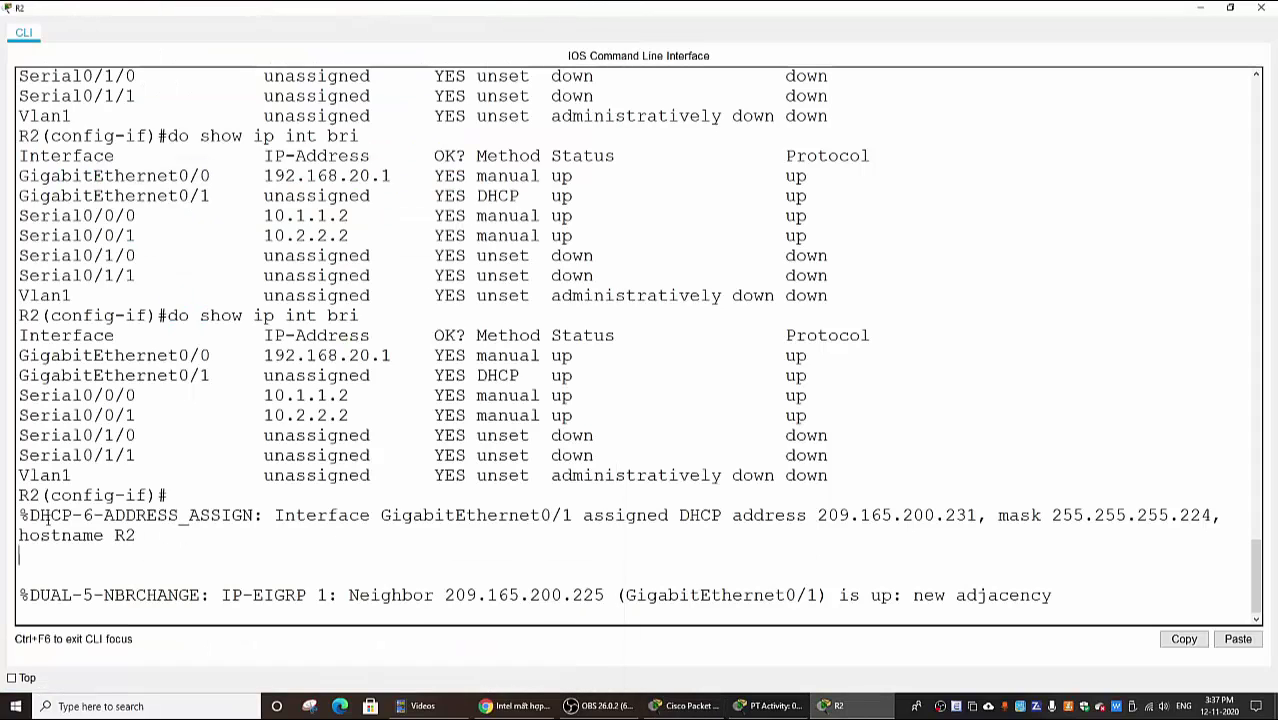
- Examine the DHCP address assignment message for GigabitEthernet0/1 in R2's console output
drag(41, 516, 244, 516)
click(179, 564)
drag(981, 515, 924, 515)
click(819, 543)
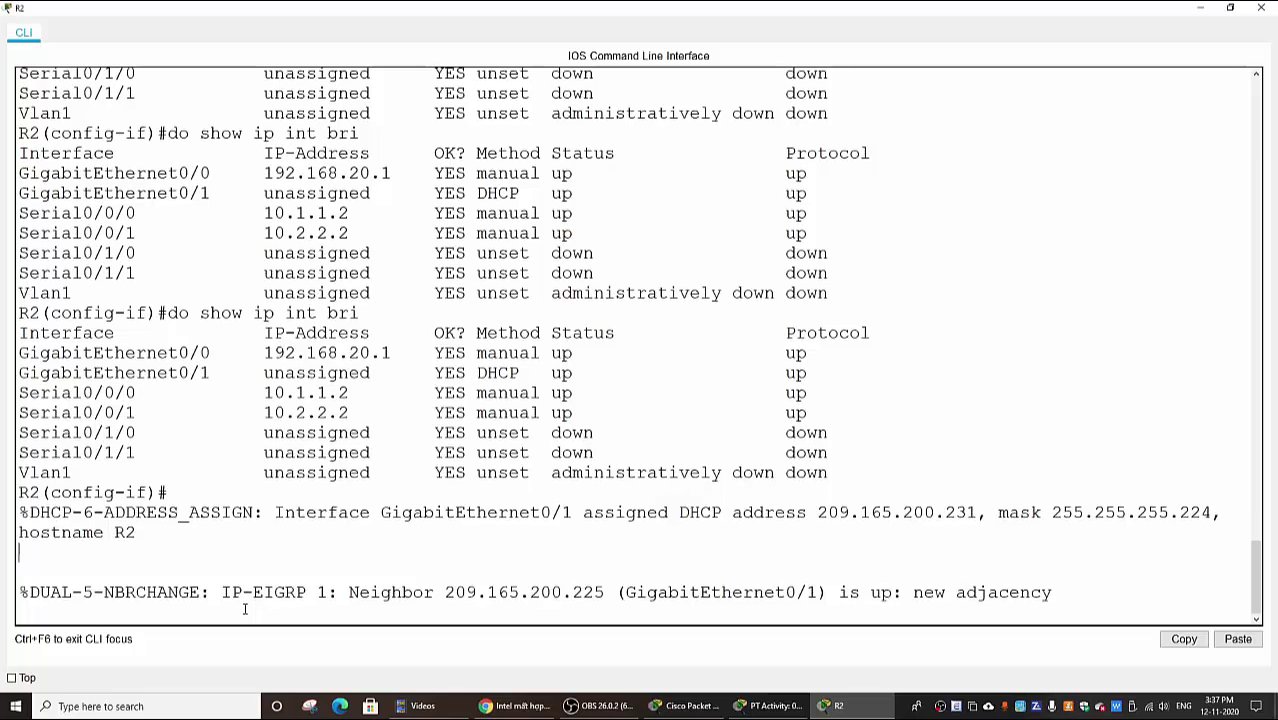
- Run do show ip int bri again on R2, check GigabitEthernet0/1's IP address and close R2's window
key(Return)
key(Return)
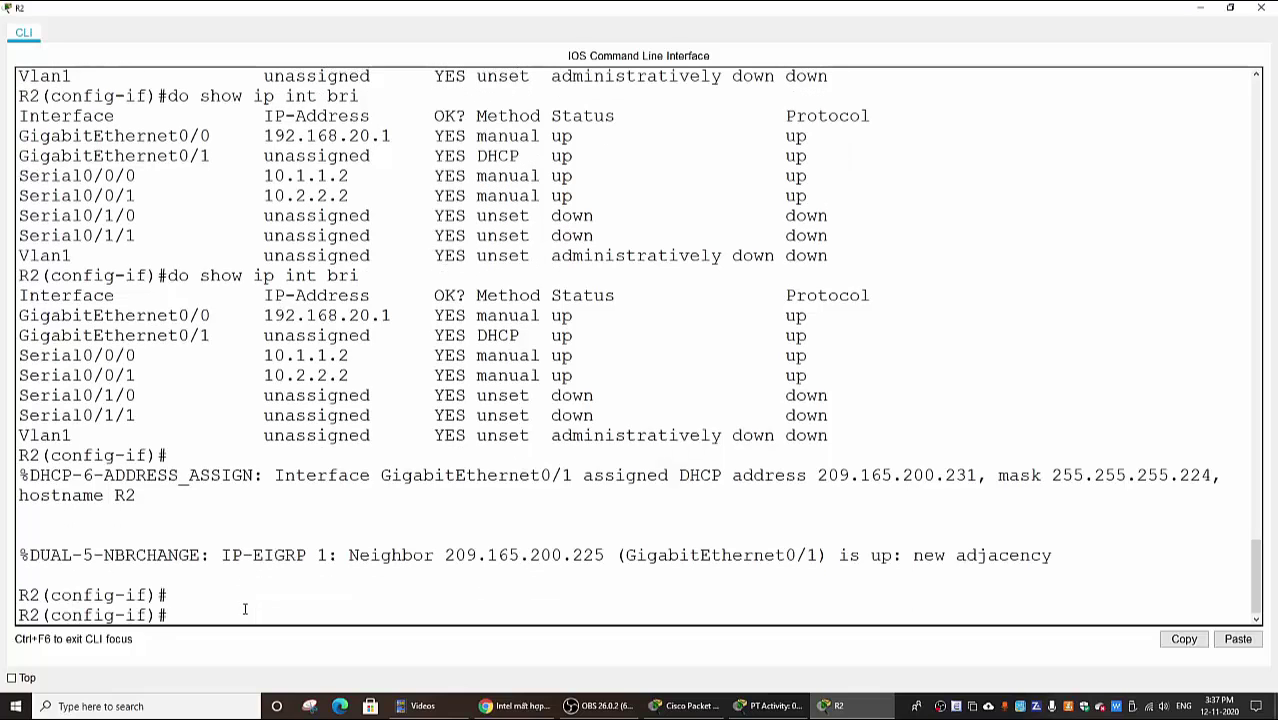
key(Up)
key(Return)
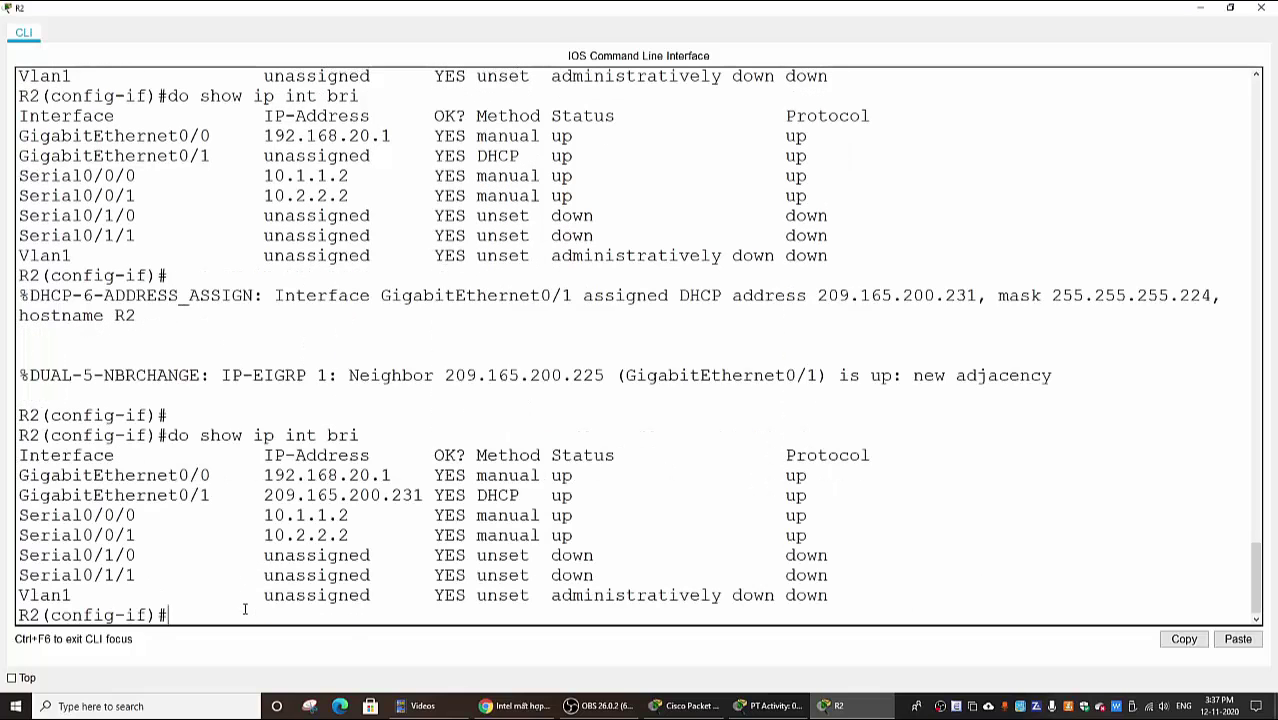
drag(264, 495, 425, 495)
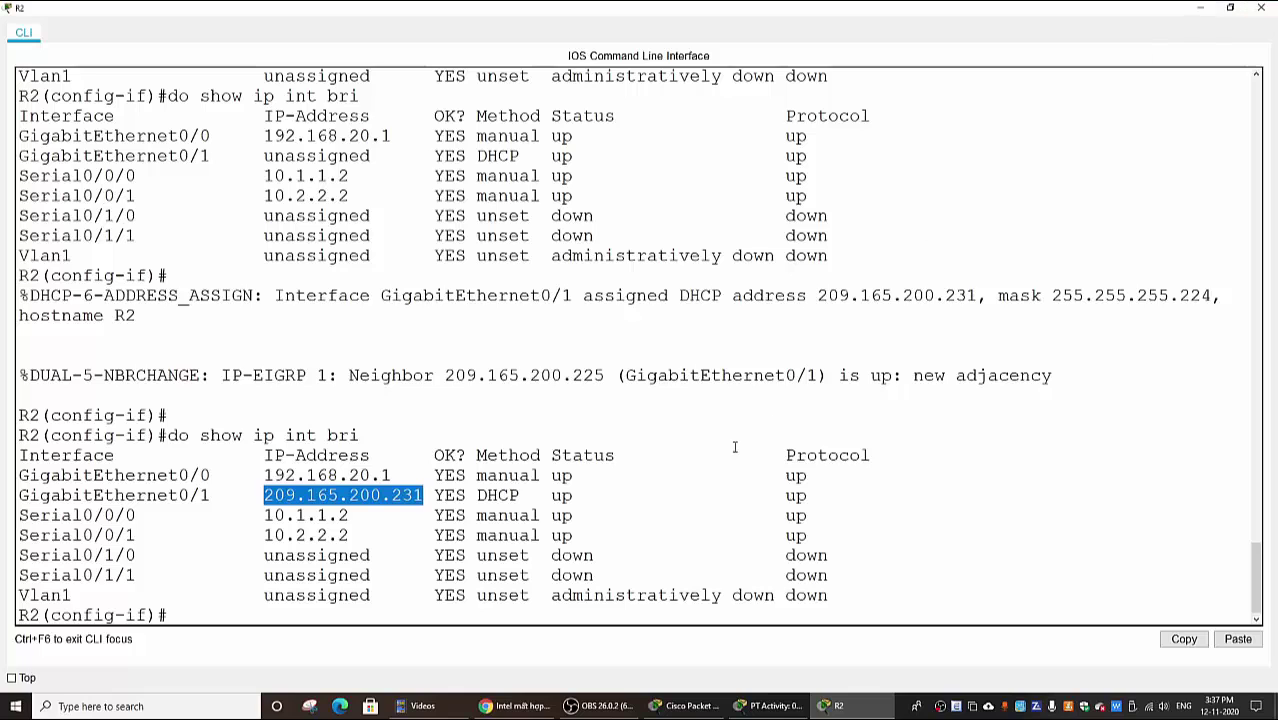
click(1262, 14)
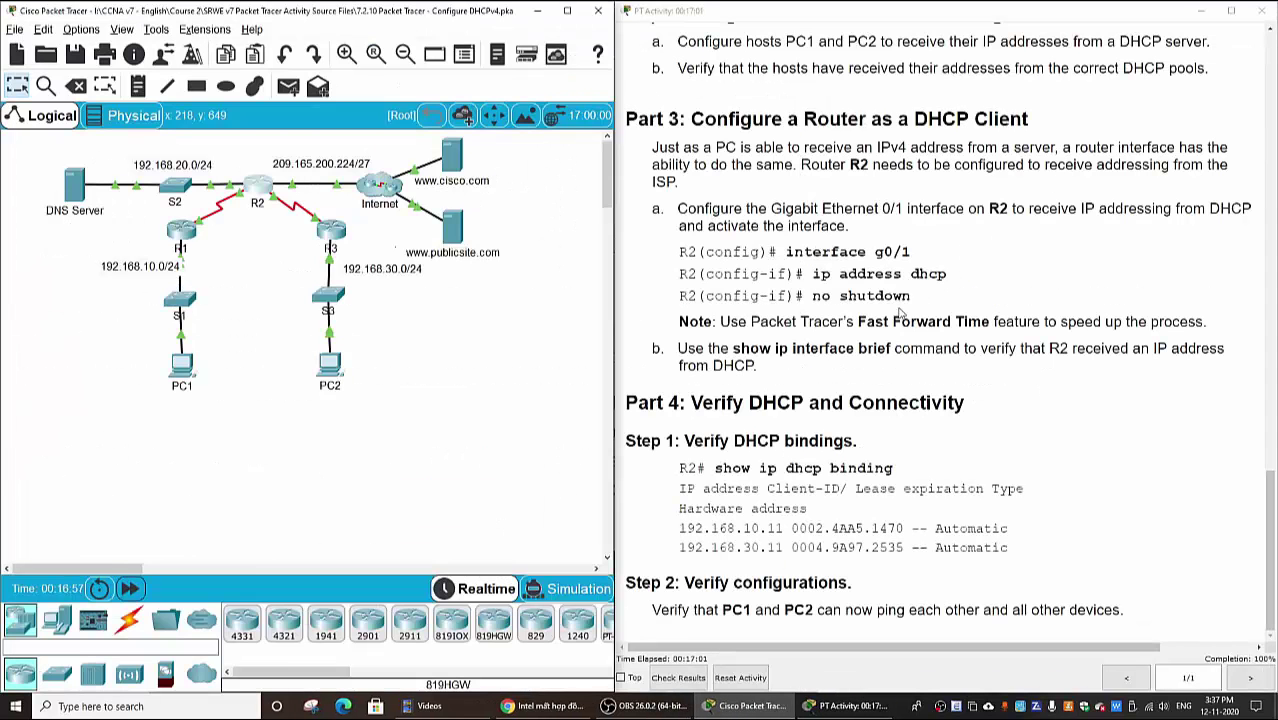
- Return to the activity instructions, reopen R2's command line and leave configuration mode for privileged EXEC mode
click(903, 312)
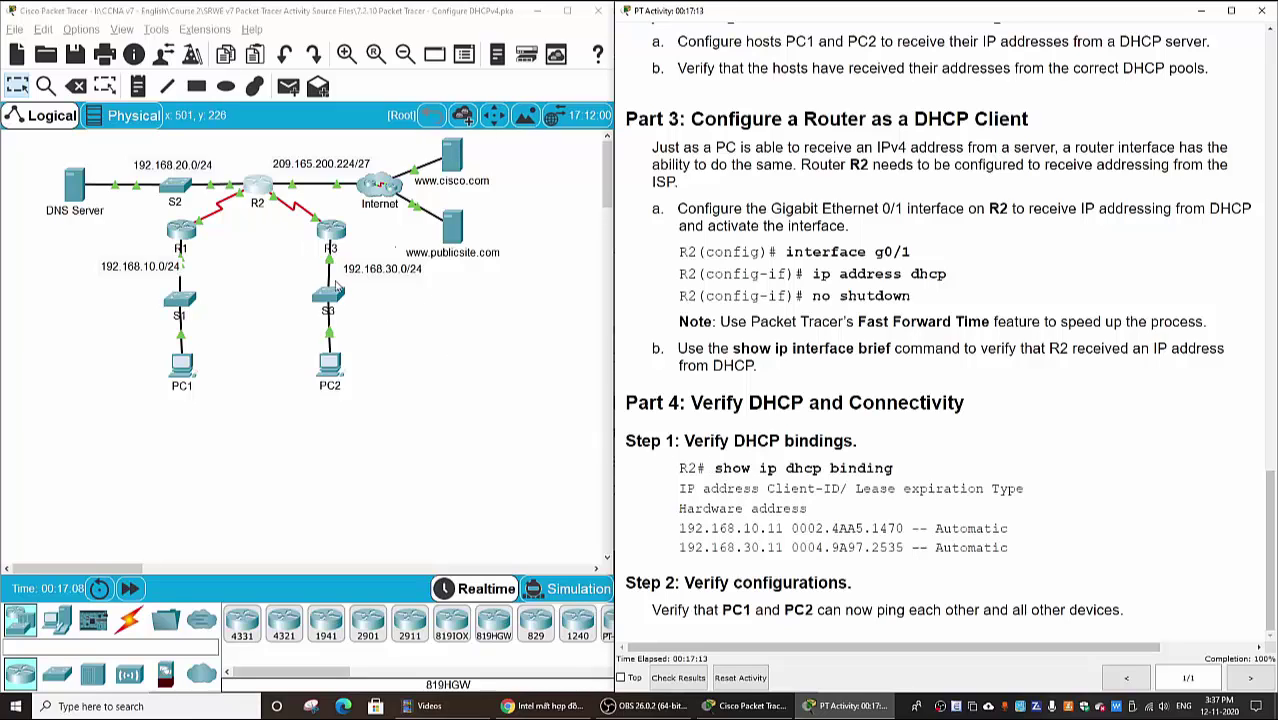
click(260, 192)
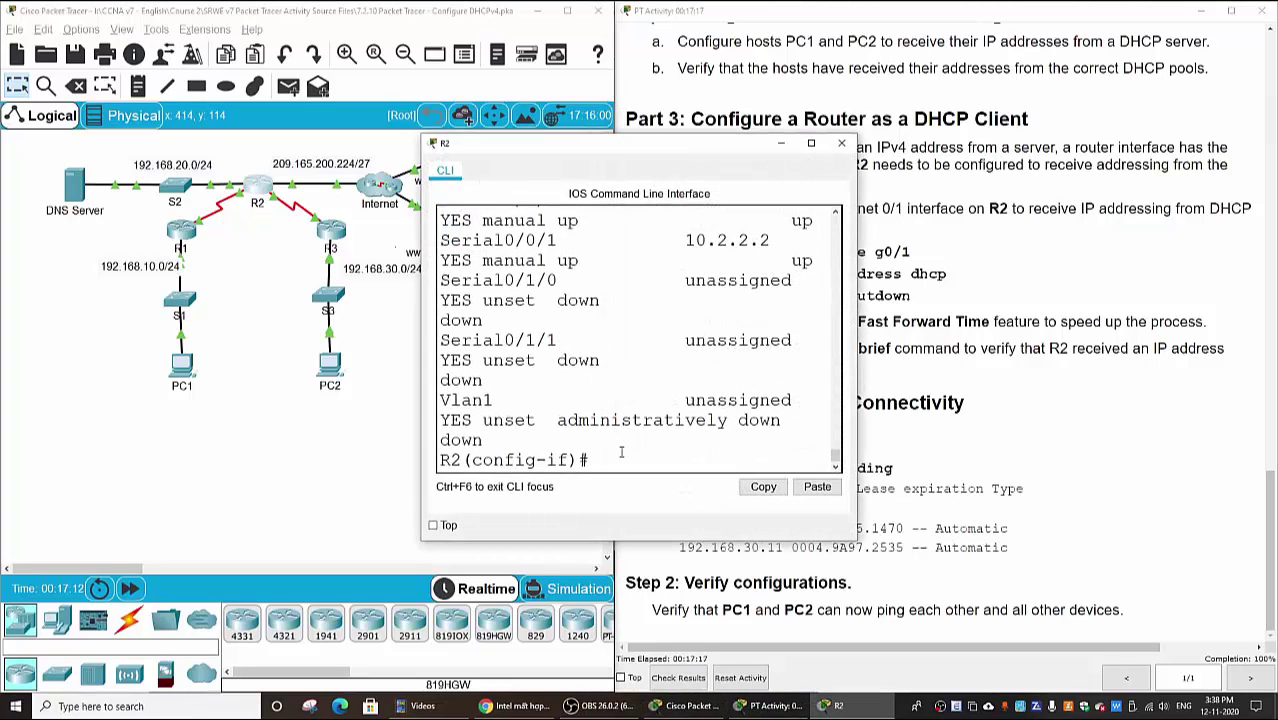
key(ctrl+z)
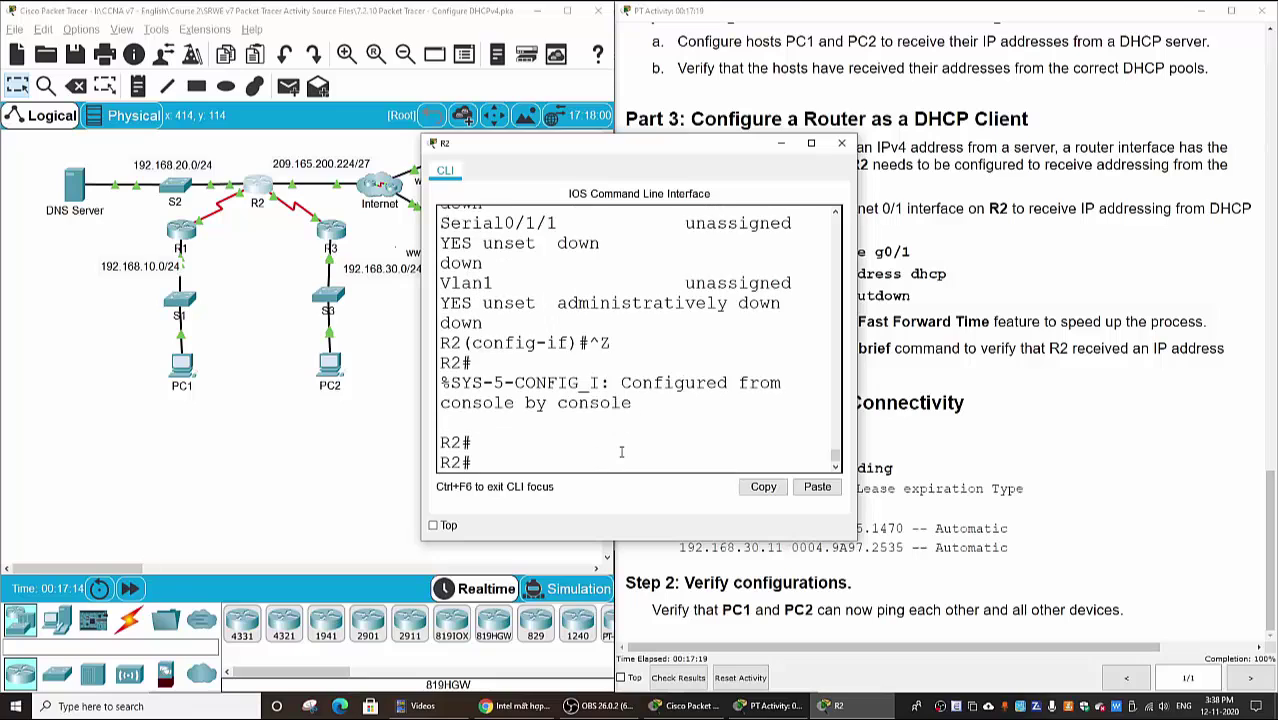
key(Return)
key(Return)
- Try to list R2's DHCP bindings with show dhcp binding and consult the Part 4 instructions for the command
text(show d)
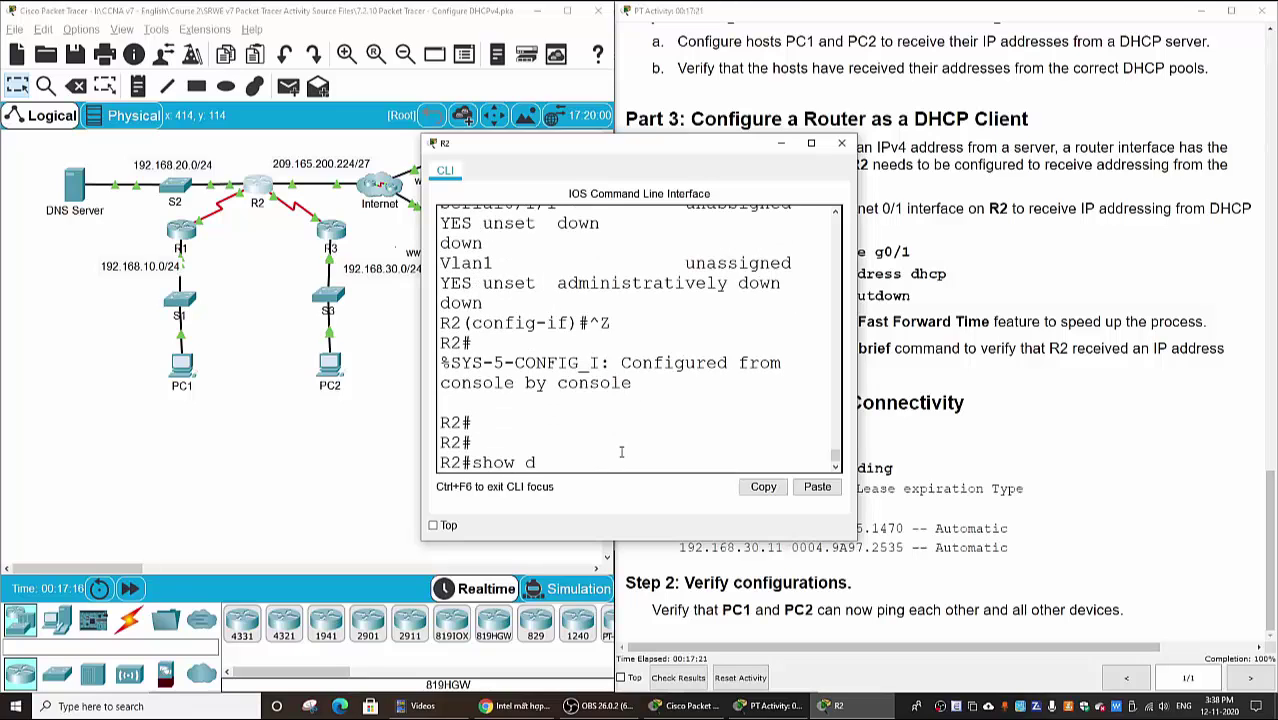
text(hcp bind)
key(Tab)
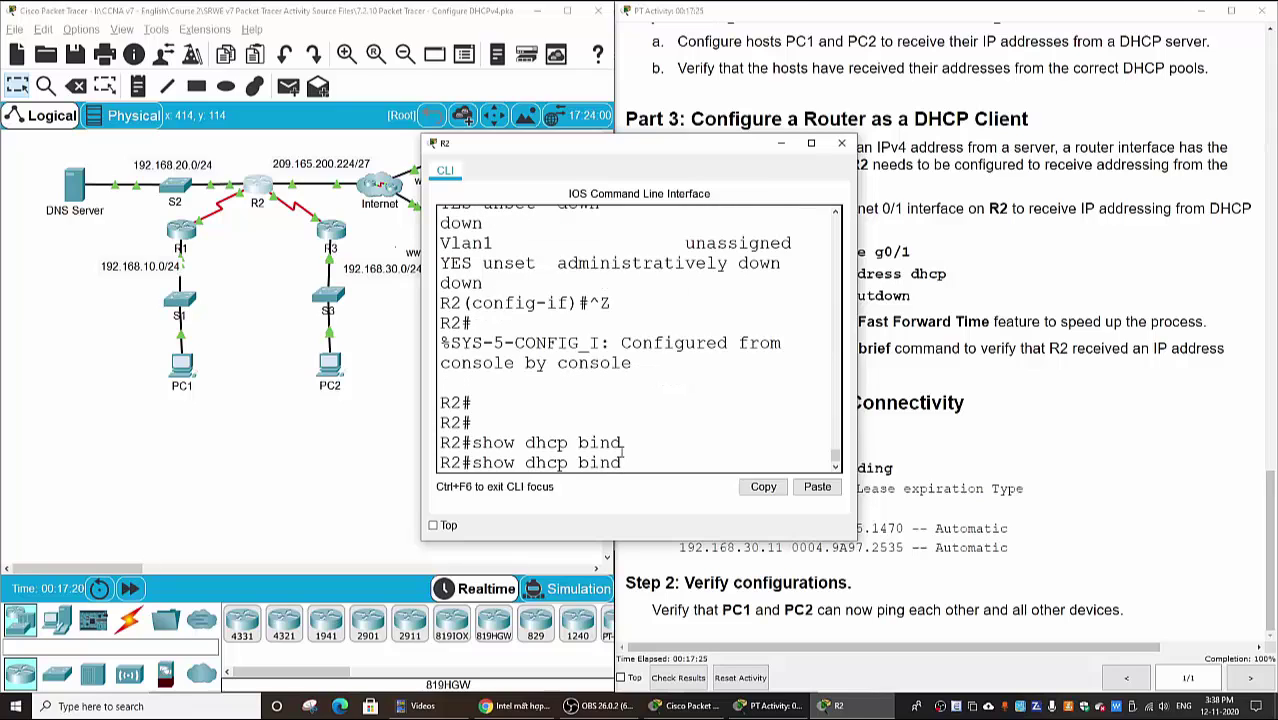
text(ing)
key(Return)
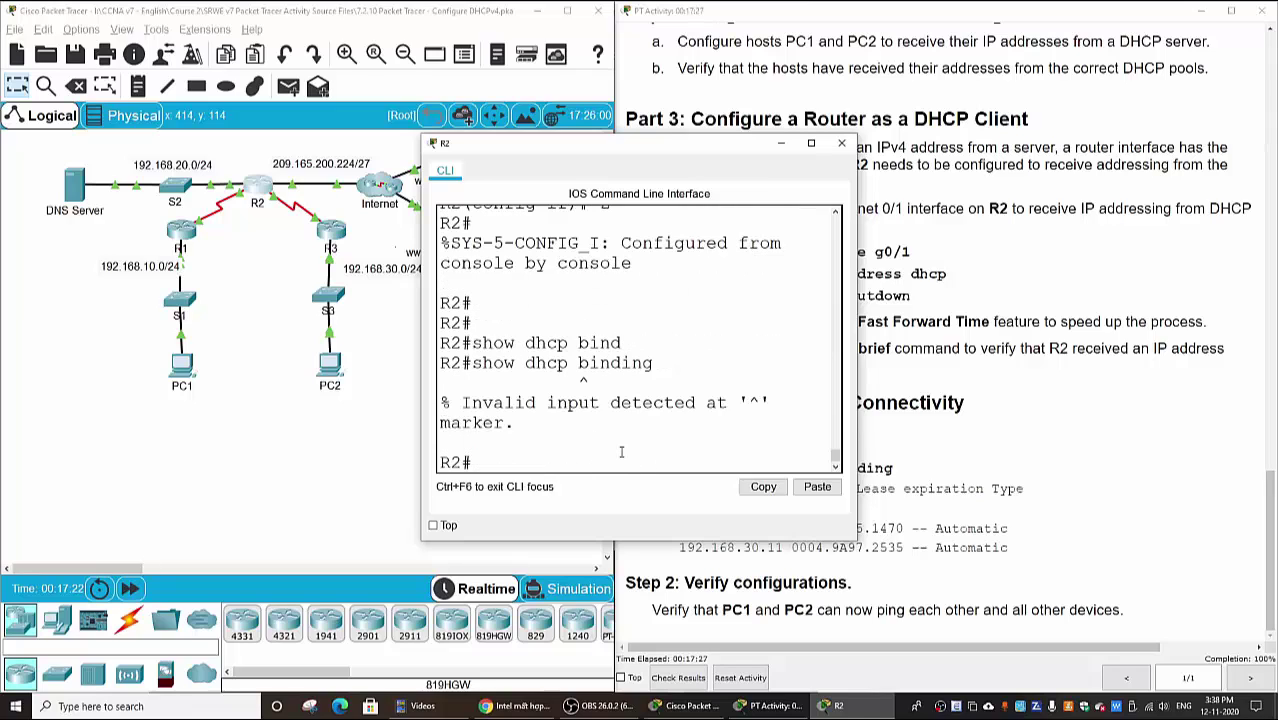
key(Return)
click(463, 333)
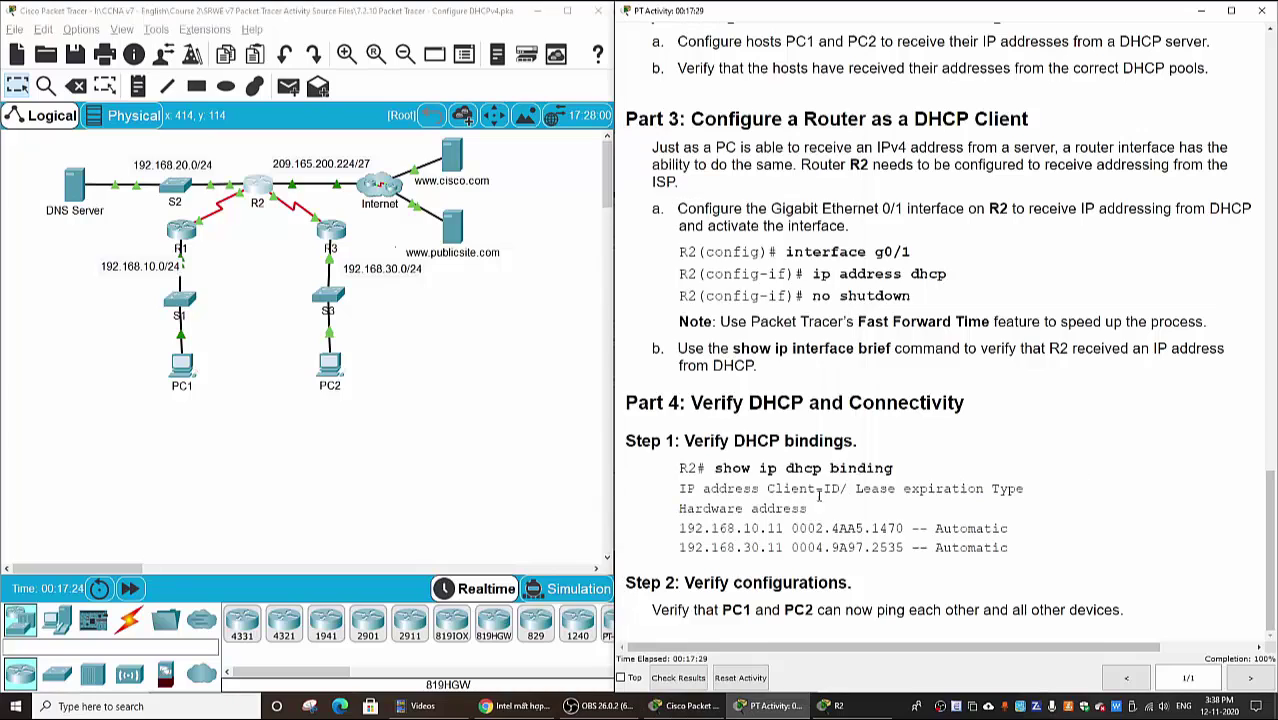
- Reopen R2's command line and list the DHCP bindings with show ip dhcp binding
click(264, 190)
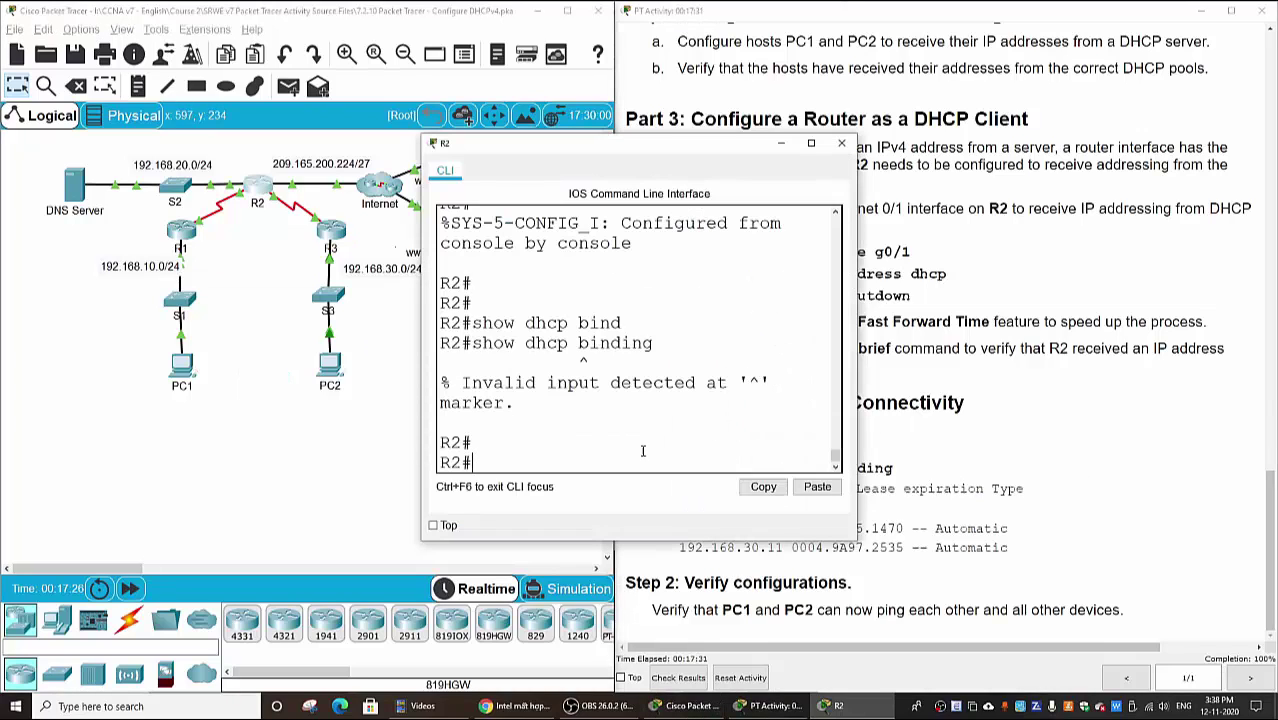
key(Up)
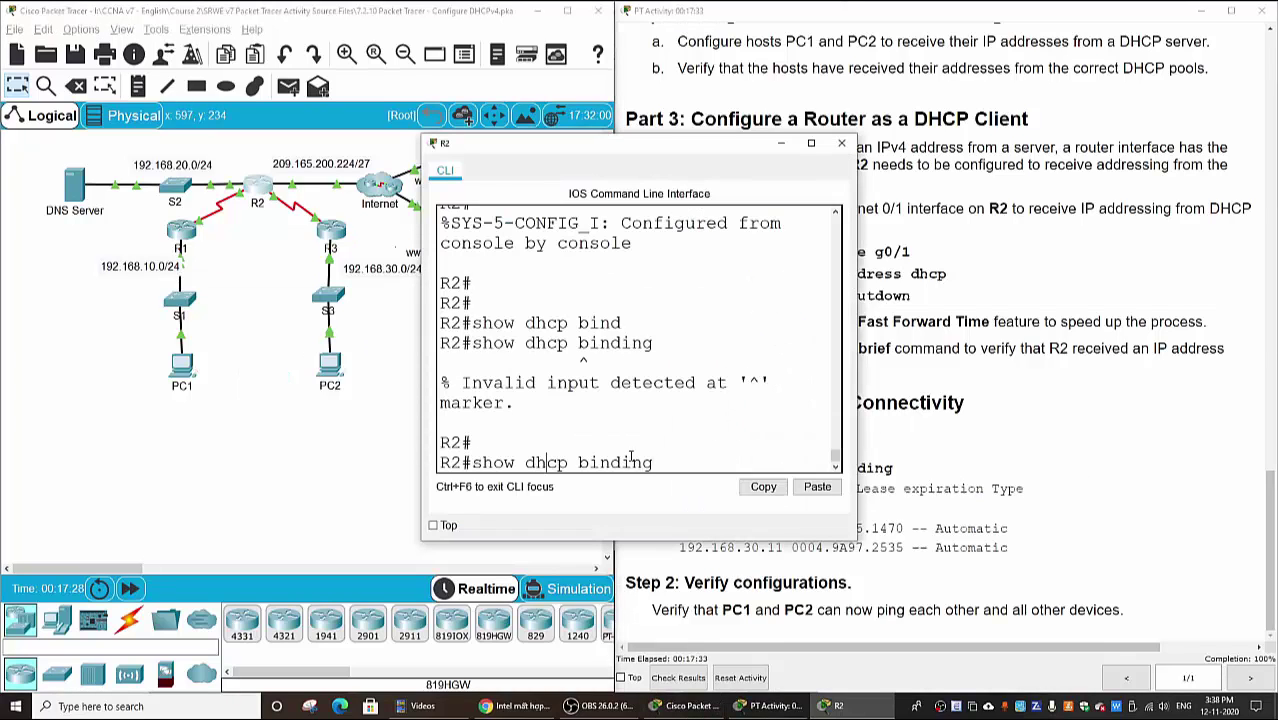
key(Left)
key(Left)
text(ip)
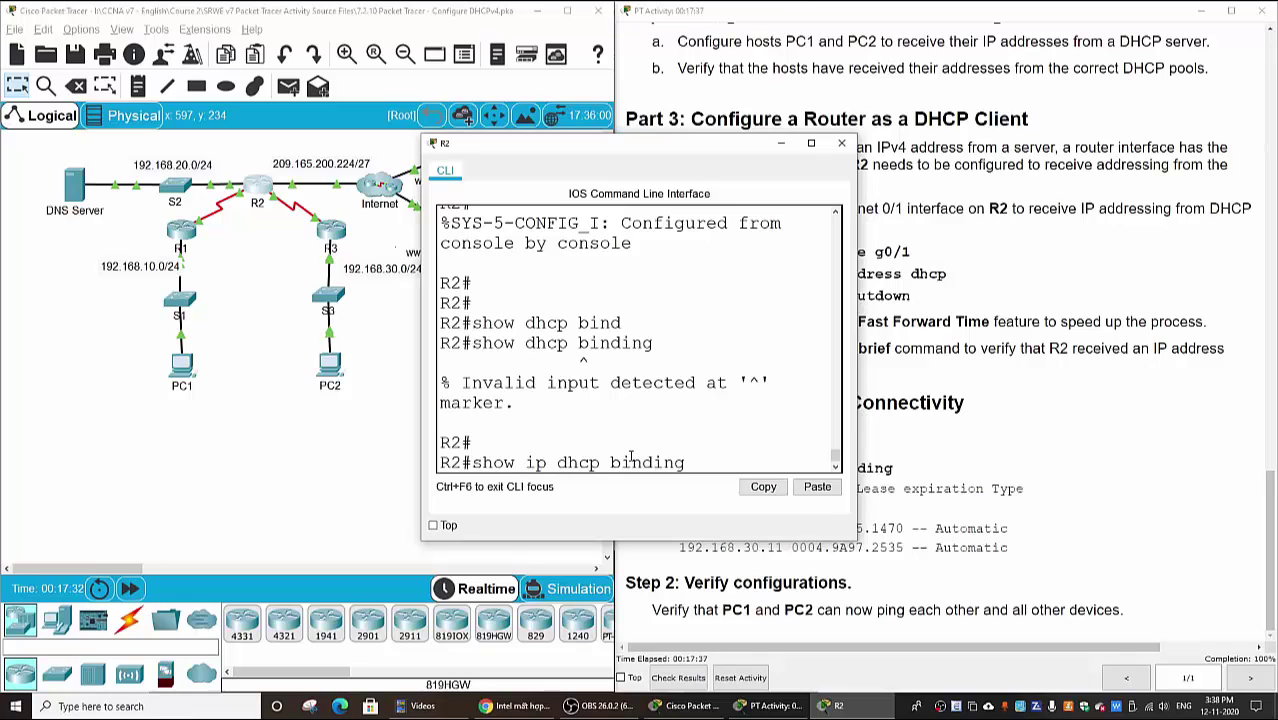
key(Return)
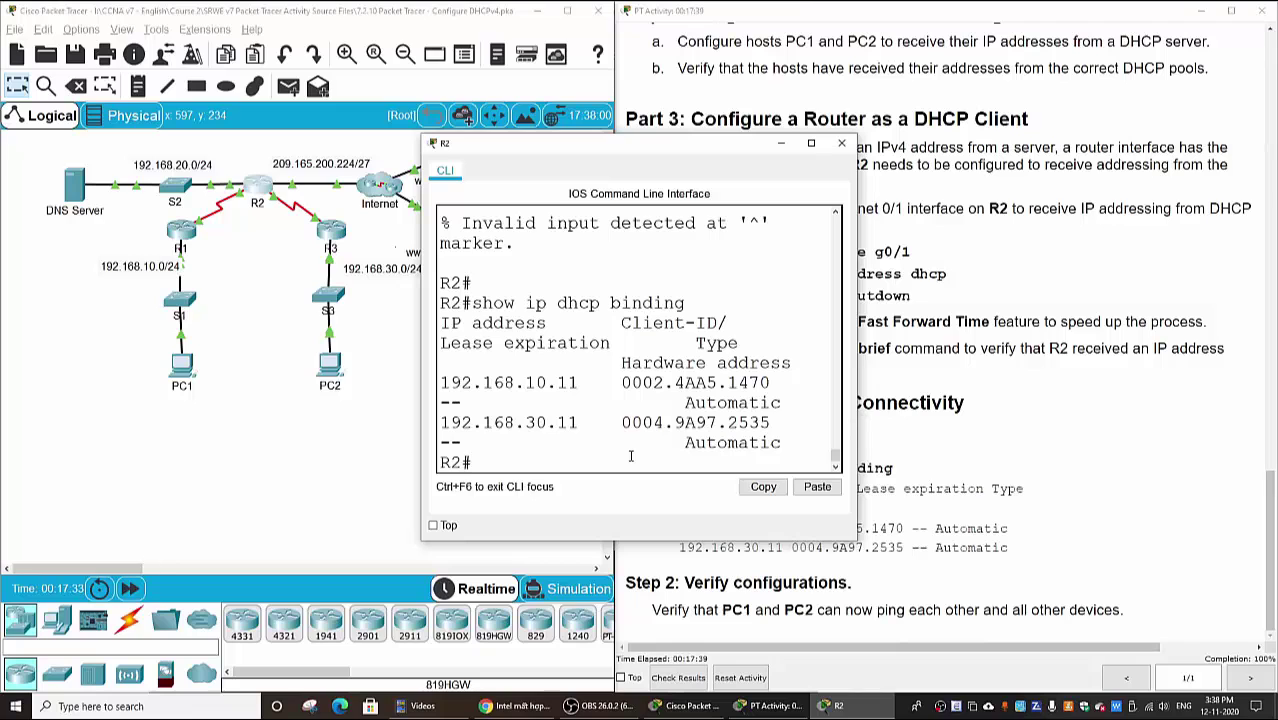
- Maximize R2's window, examine the IP addresses in the DHCP binding table and close the window
click(811, 143)
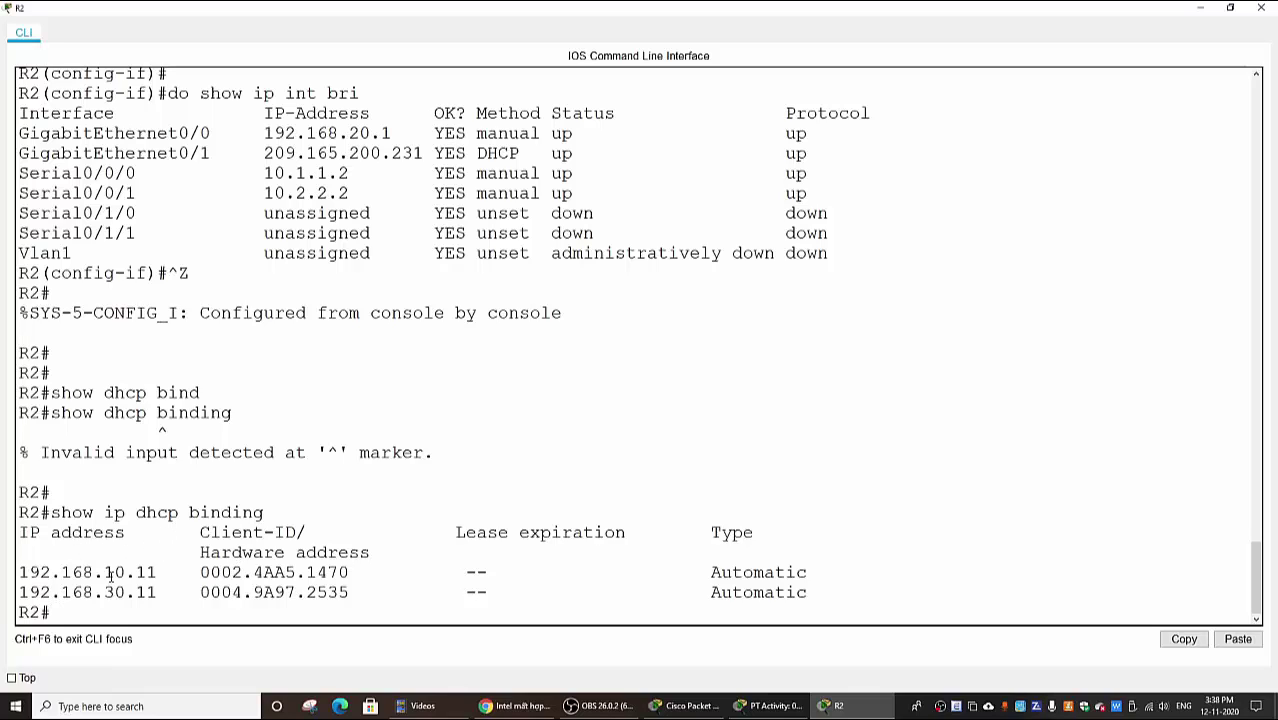
drag(22, 573, 824, 590)
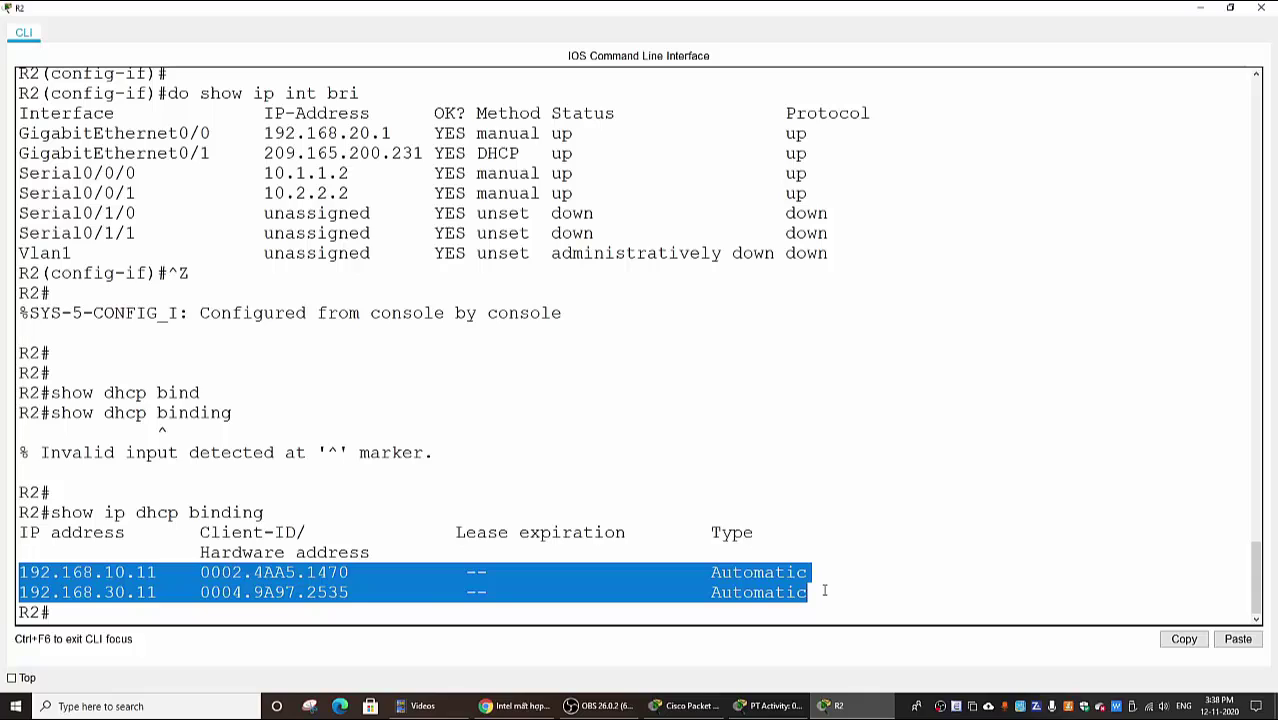
click(348, 573)
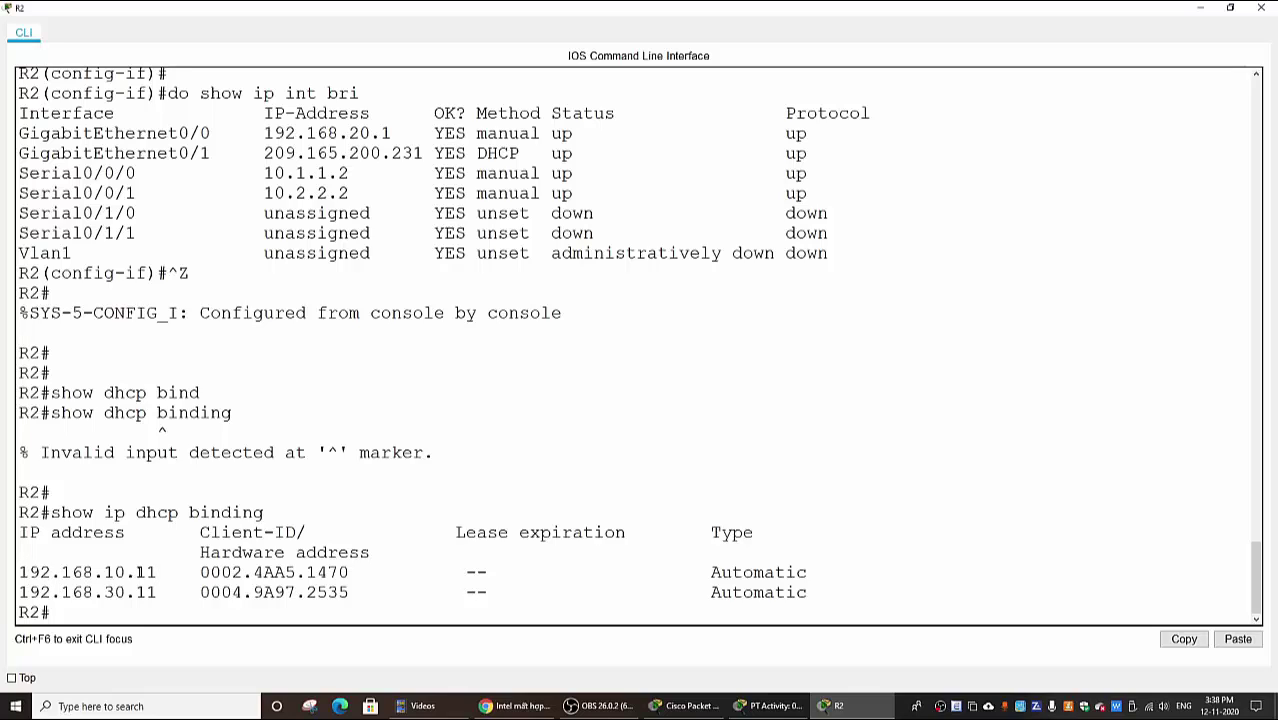
drag(137, 572, 157, 592)
click(256, 593)
click(1261, 7)
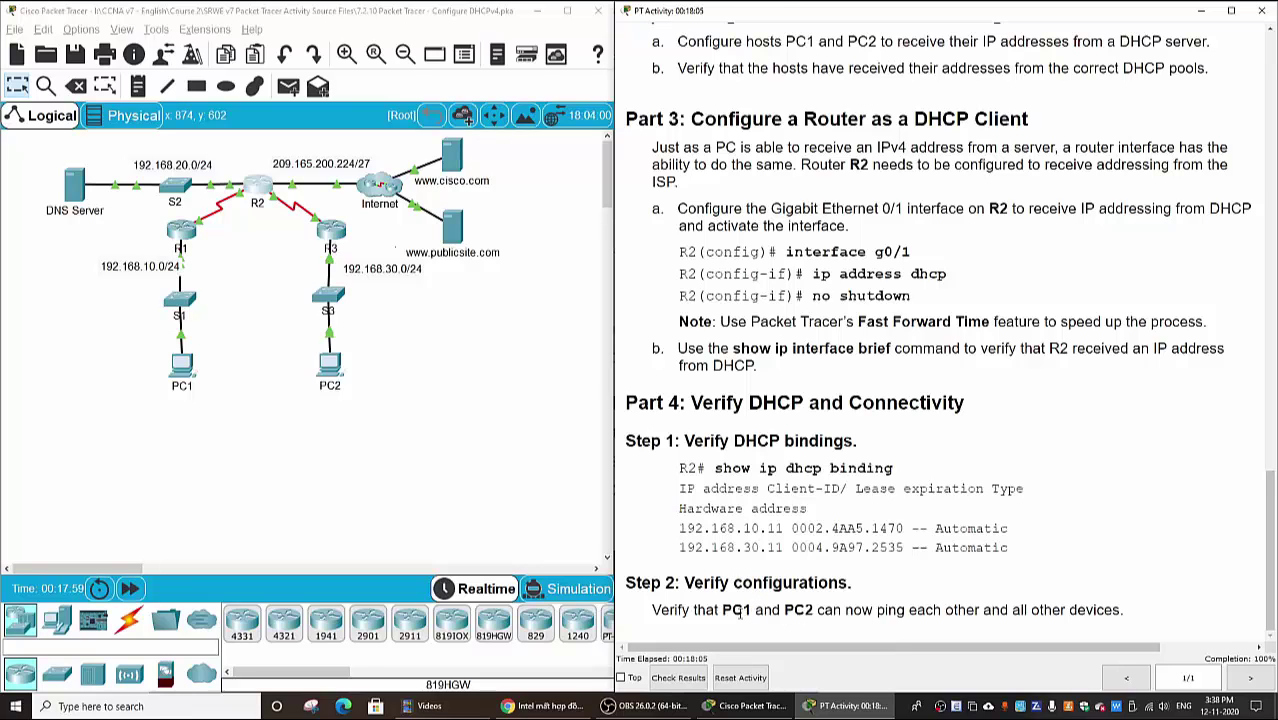
- Ping PC2 at 192.168.30.11 from PC1's Command Prompt, inspect the replies and return to the activity instructions
click(186, 367)
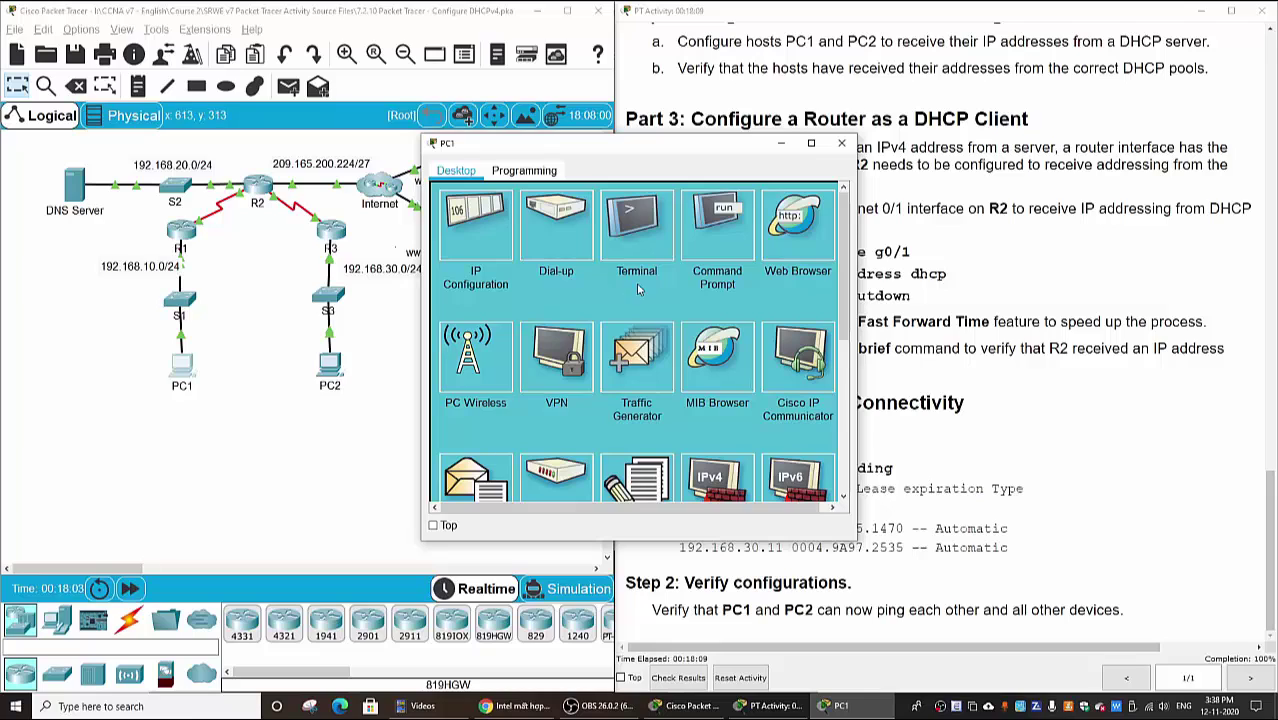
click(715, 240)
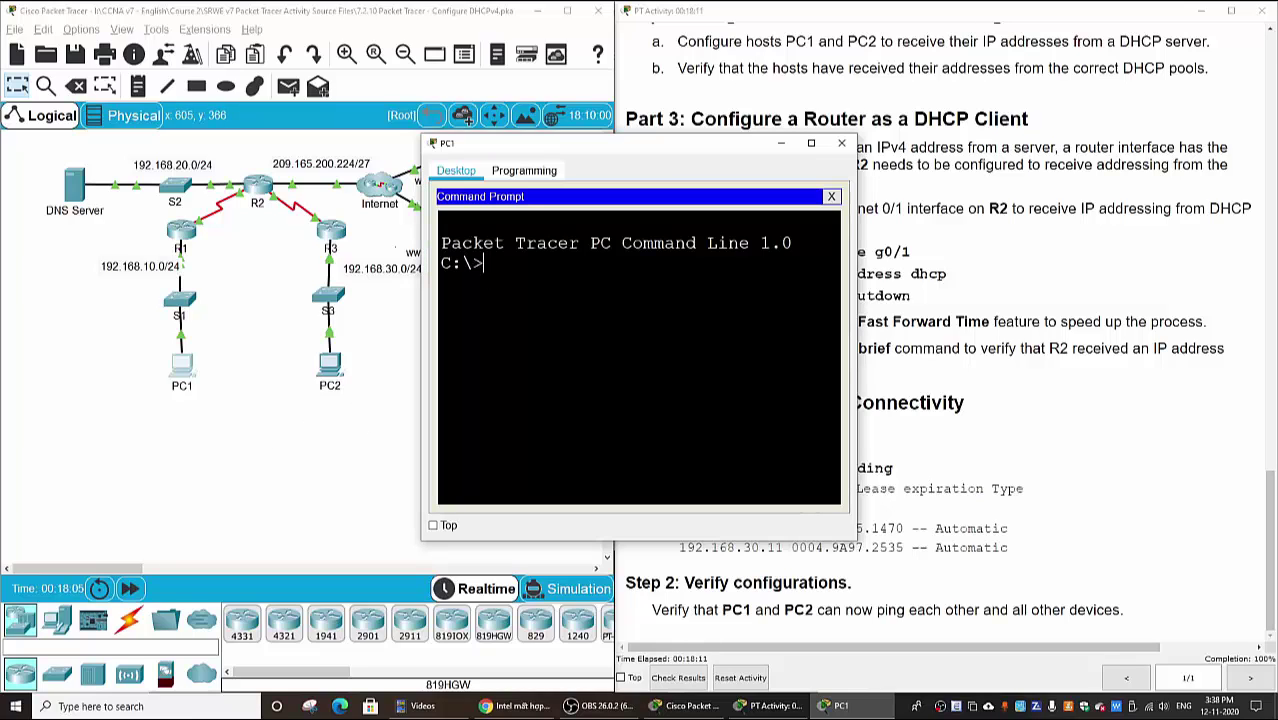
text(ping 192.168)
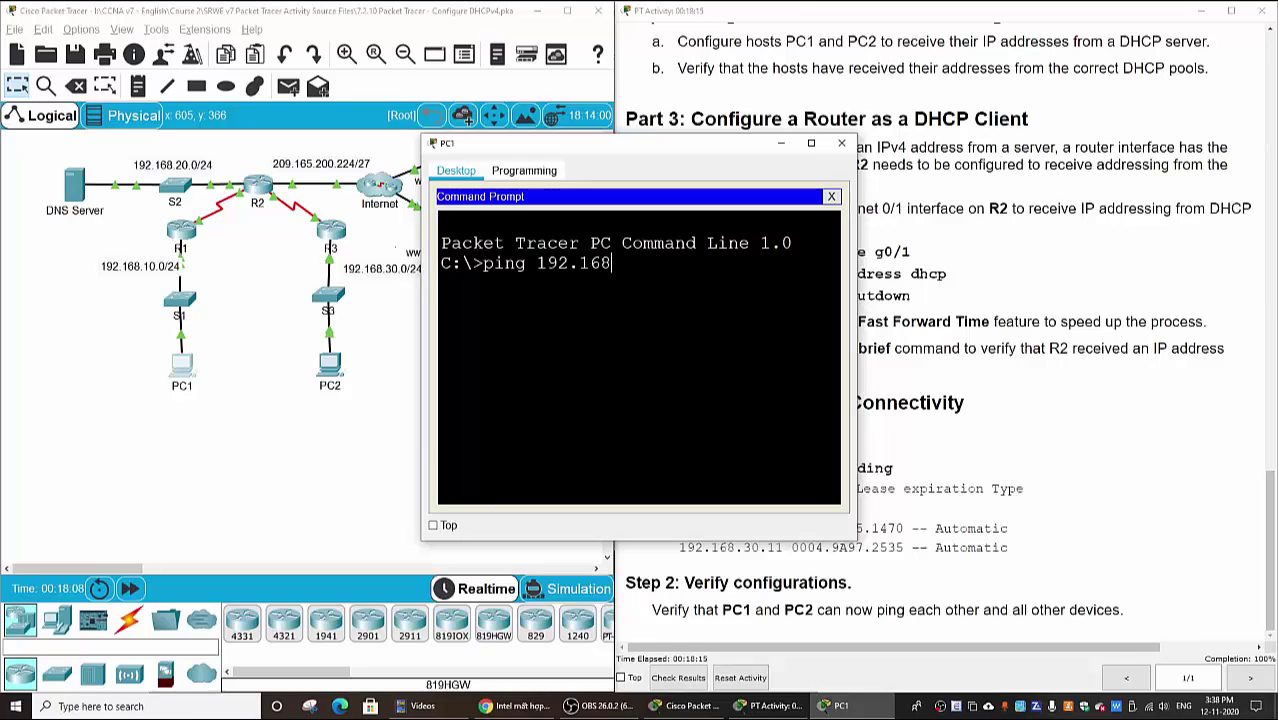
text(.30.11)
key(Return)
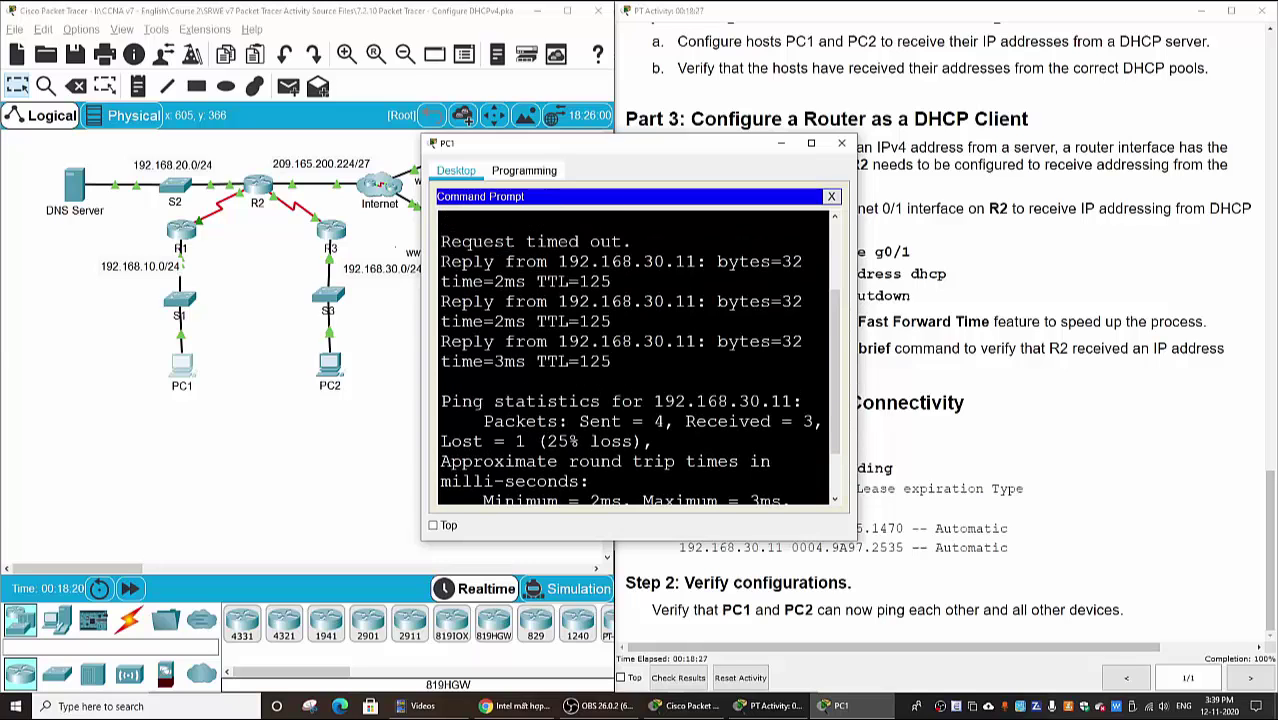
drag(441, 262, 612, 362)
click(1041, 440)
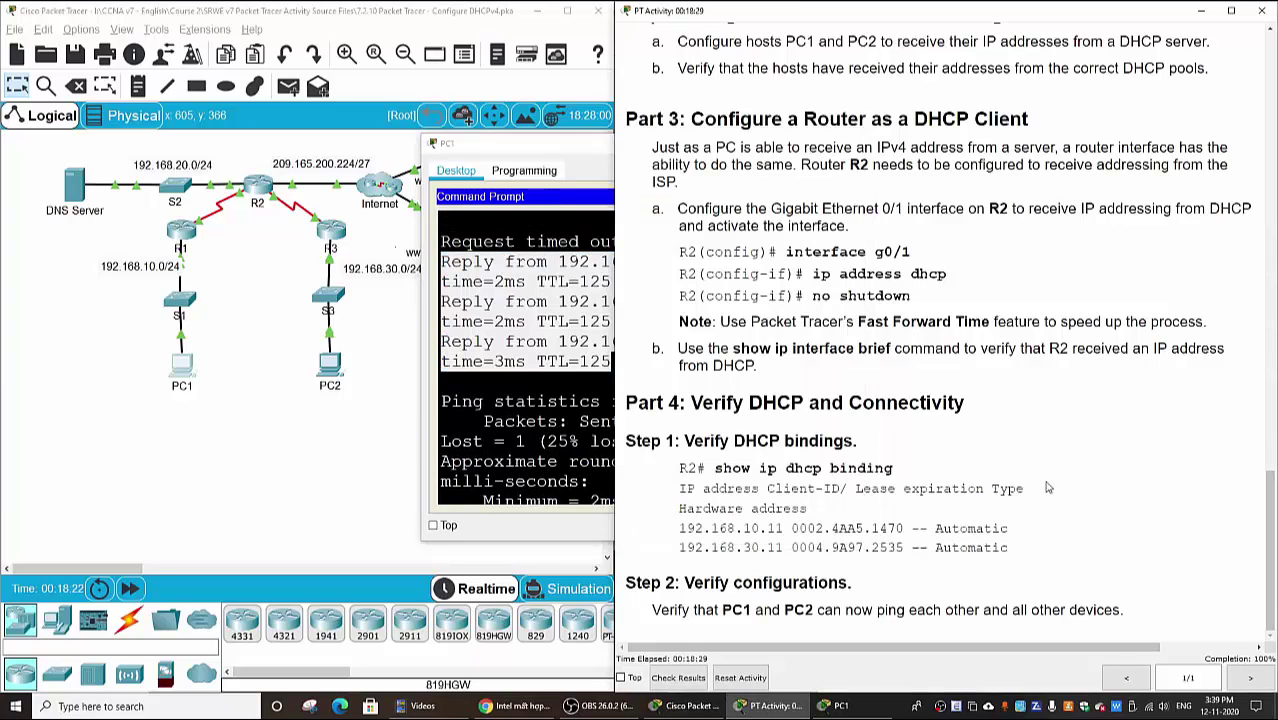